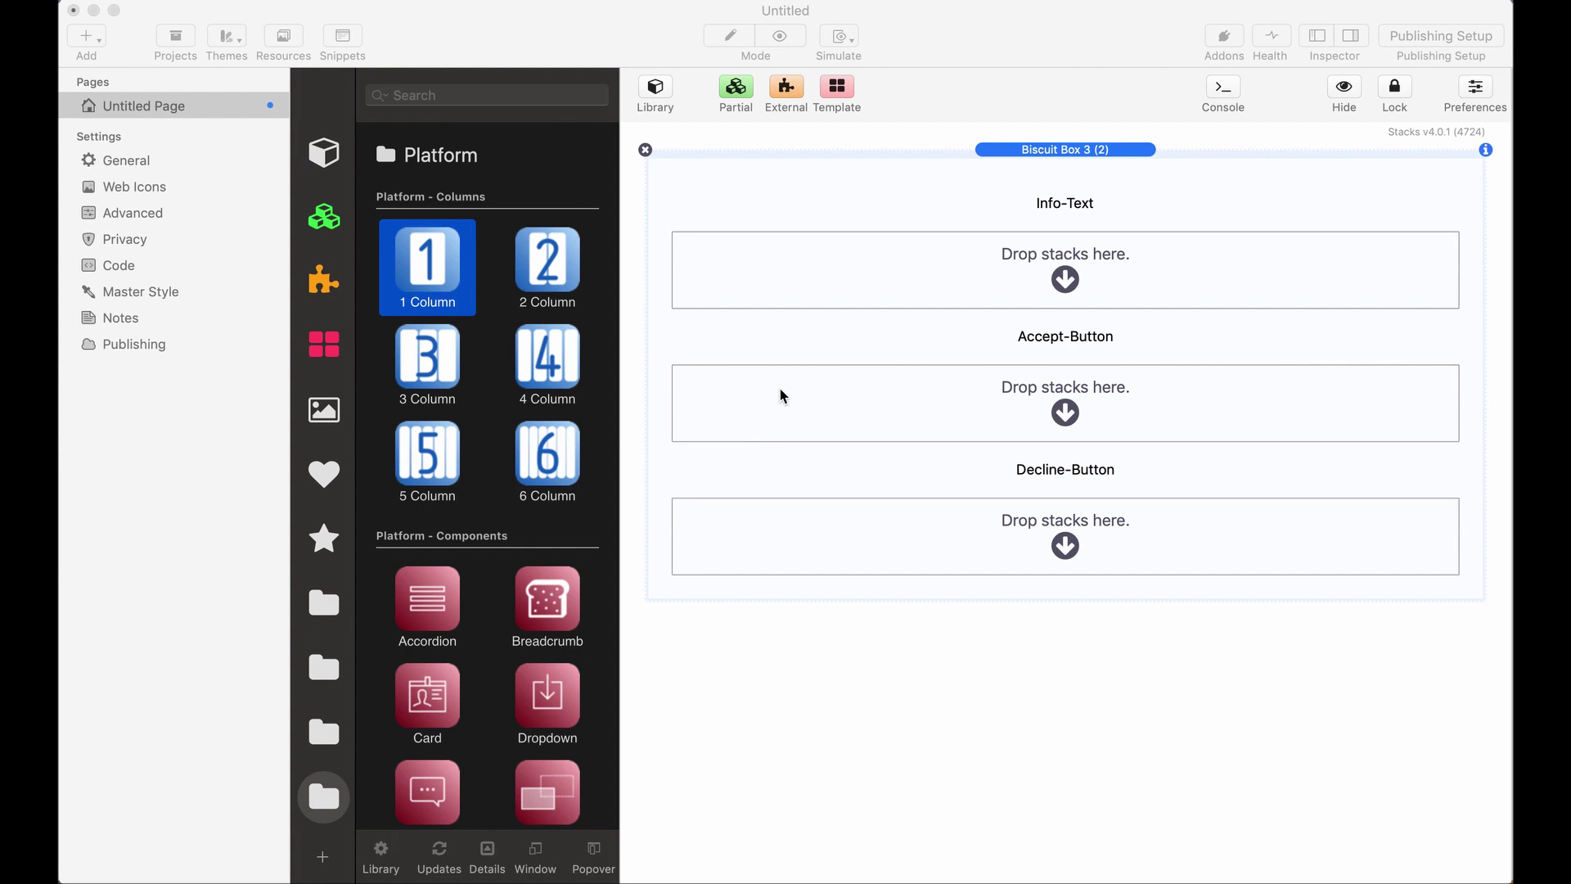
Select the Biscuit Box 3 stack, hide the stacks library and briefly preview the stack's Sample Text
click(867, 189)
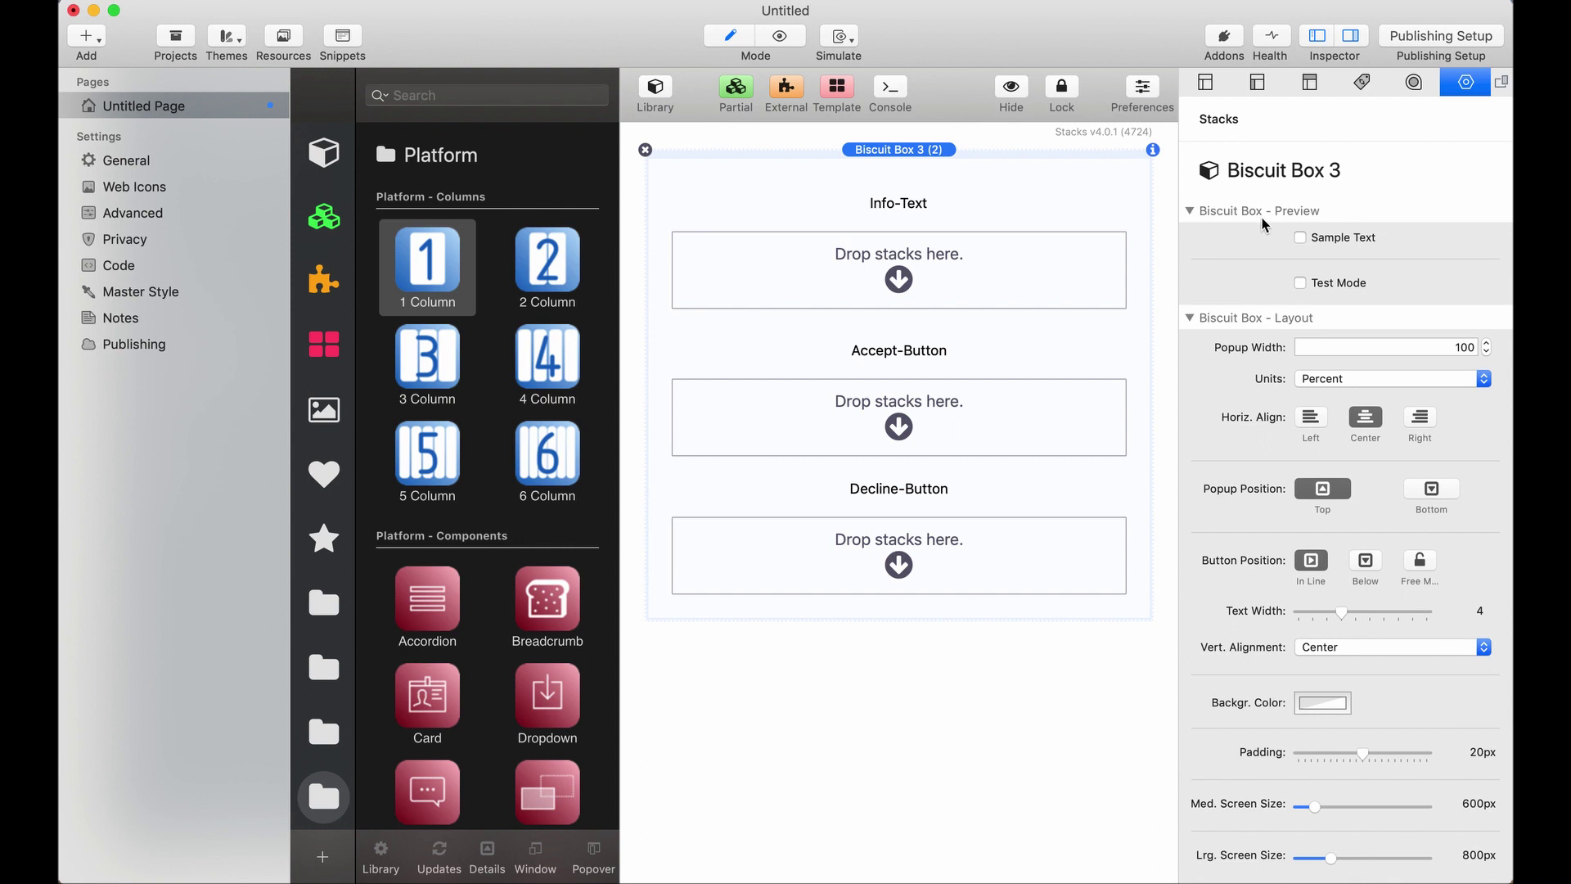
click(656, 91)
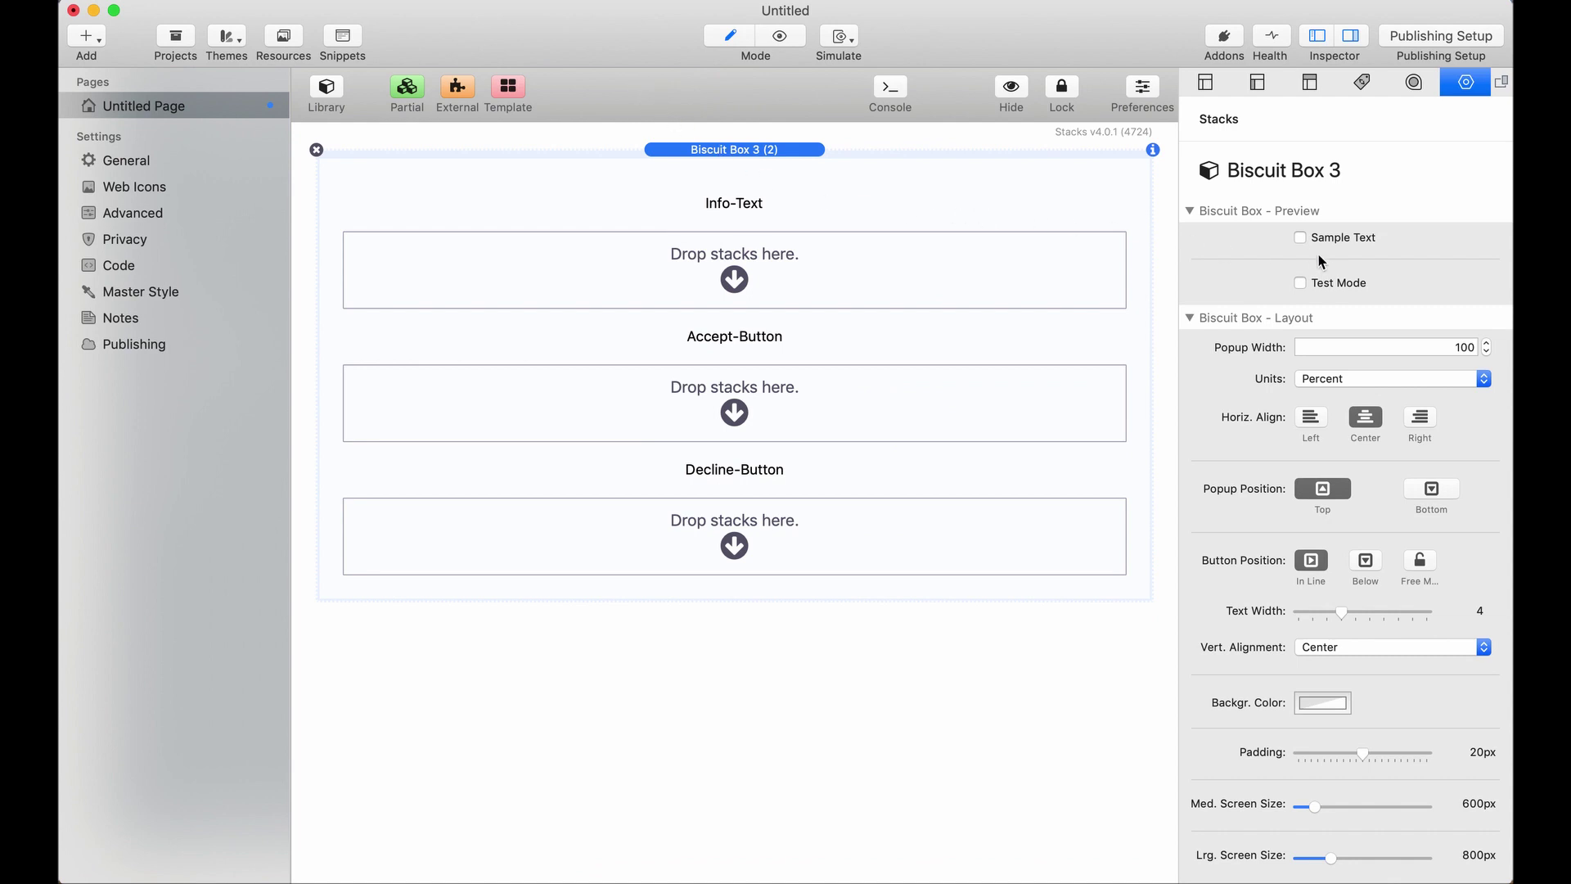
click(1301, 239)
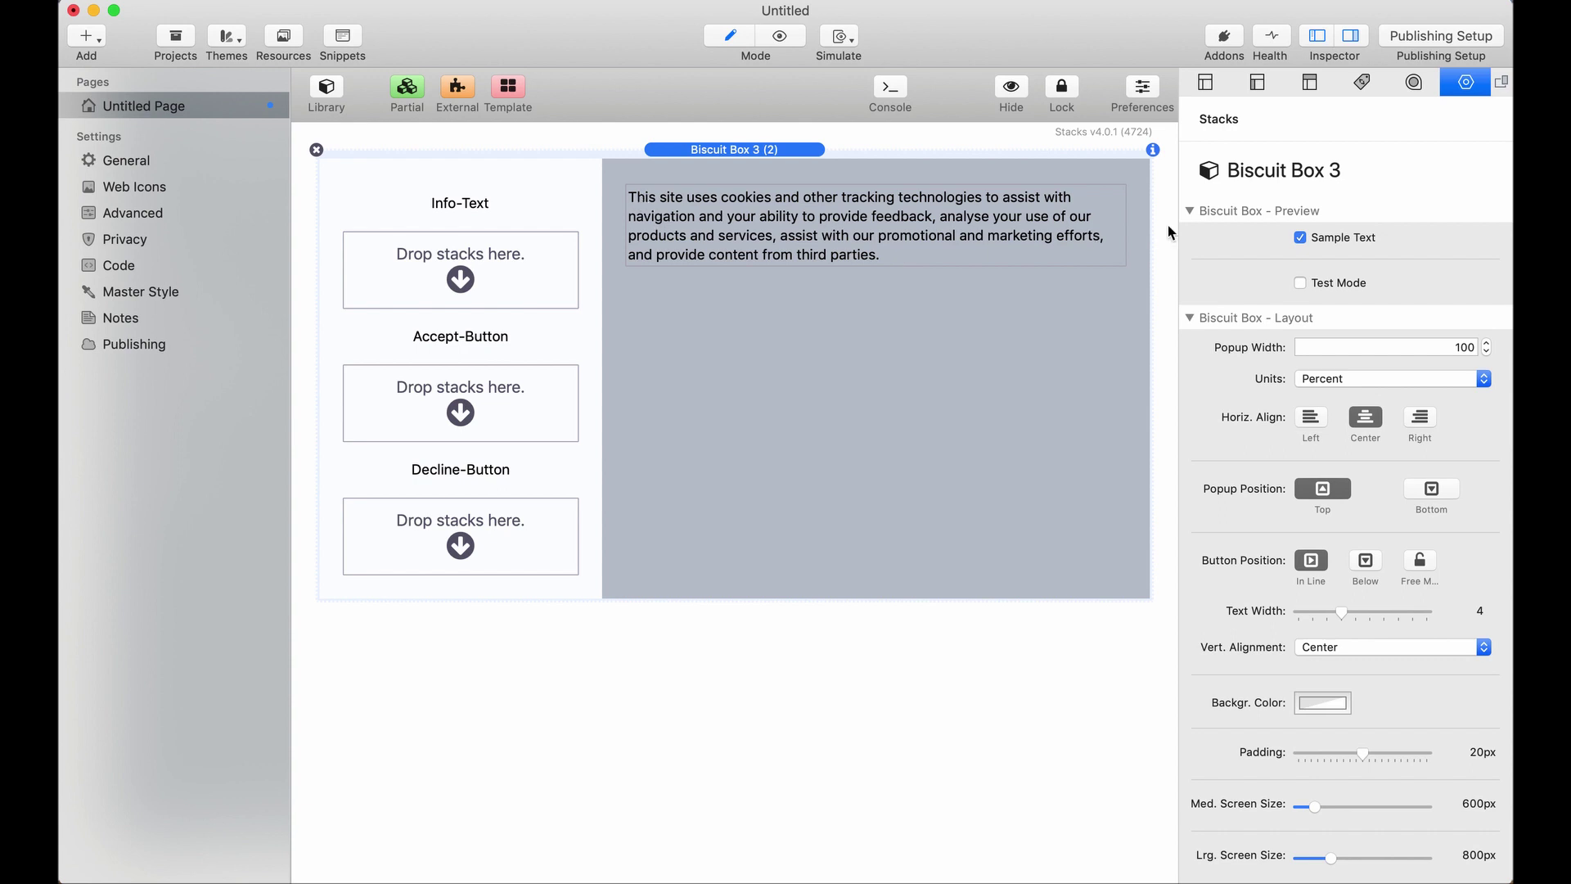
click(1302, 237)
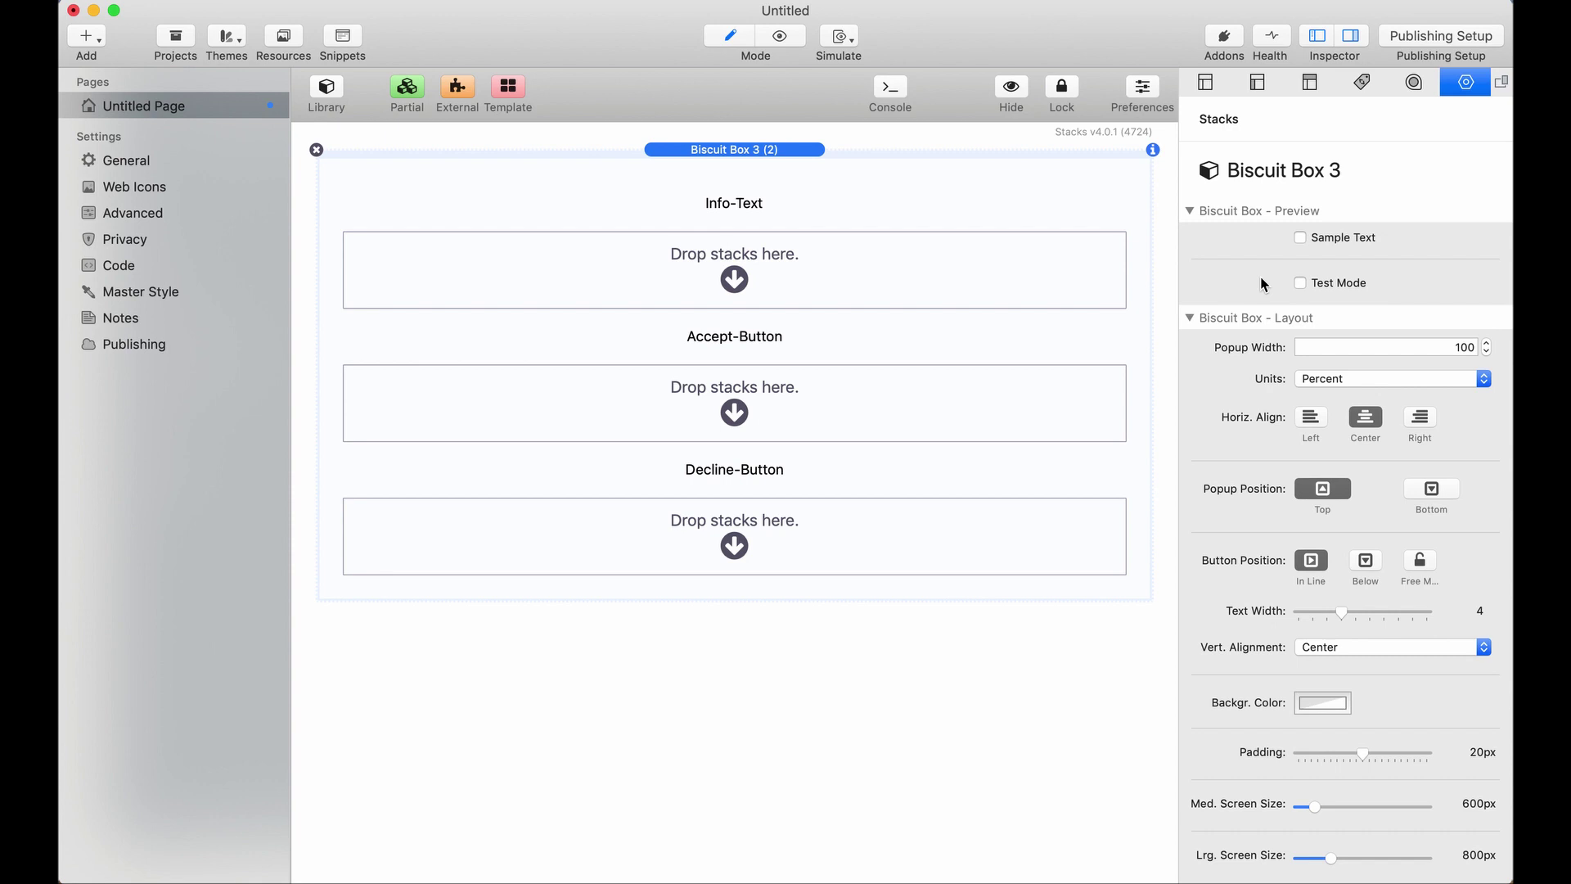
Examine the Biscuit Box layout settings and the unit choices available for the popup width
scroll(1261, 283, down, 5)
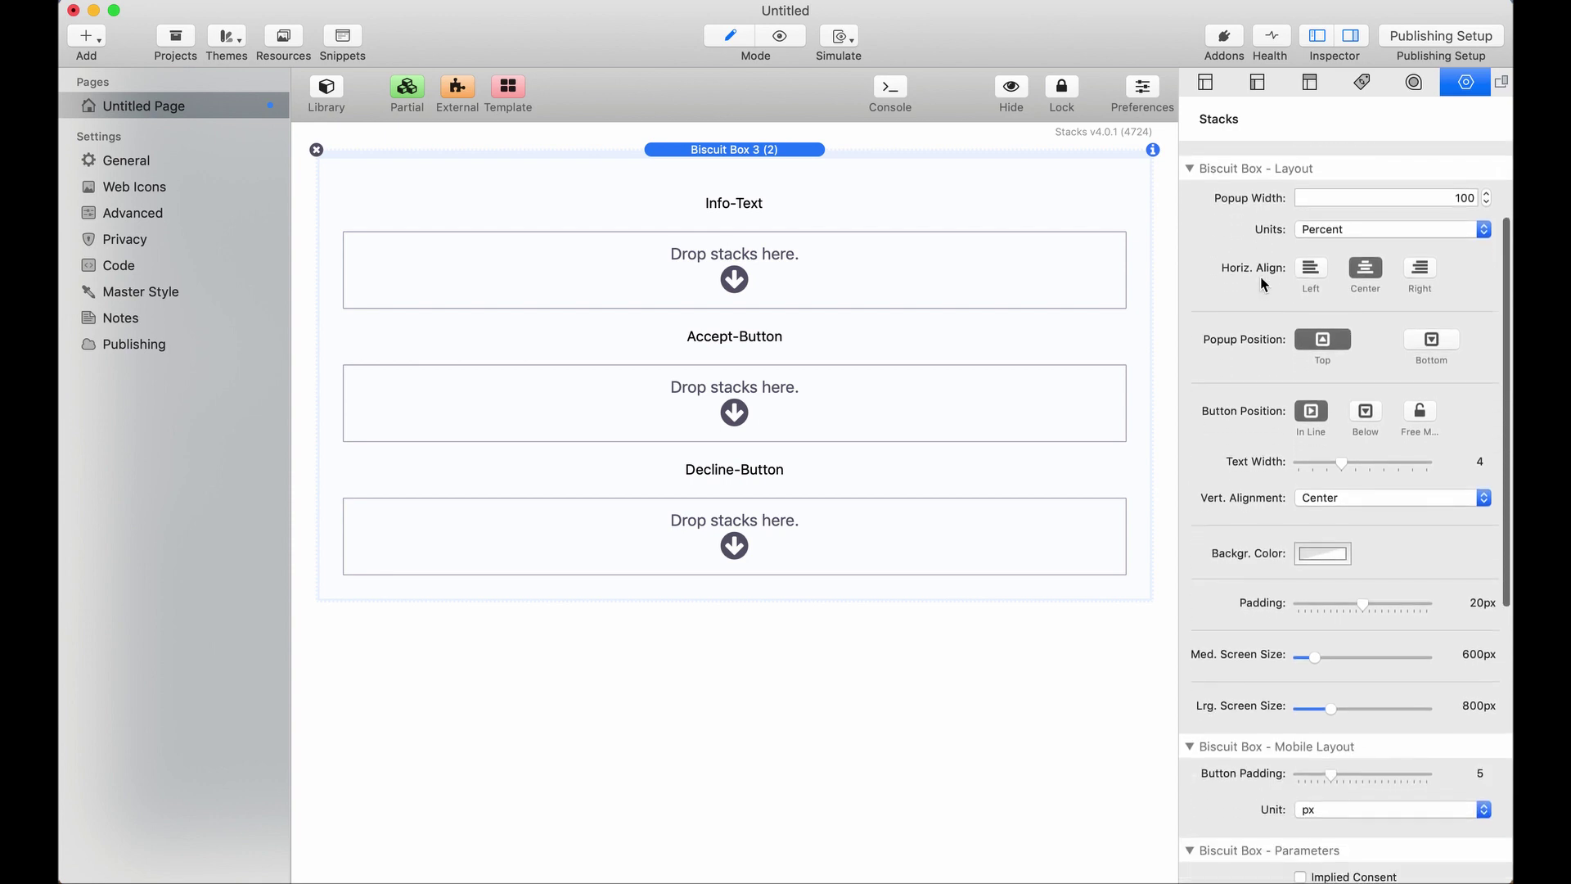
scroll(1260, 276, up, 2)
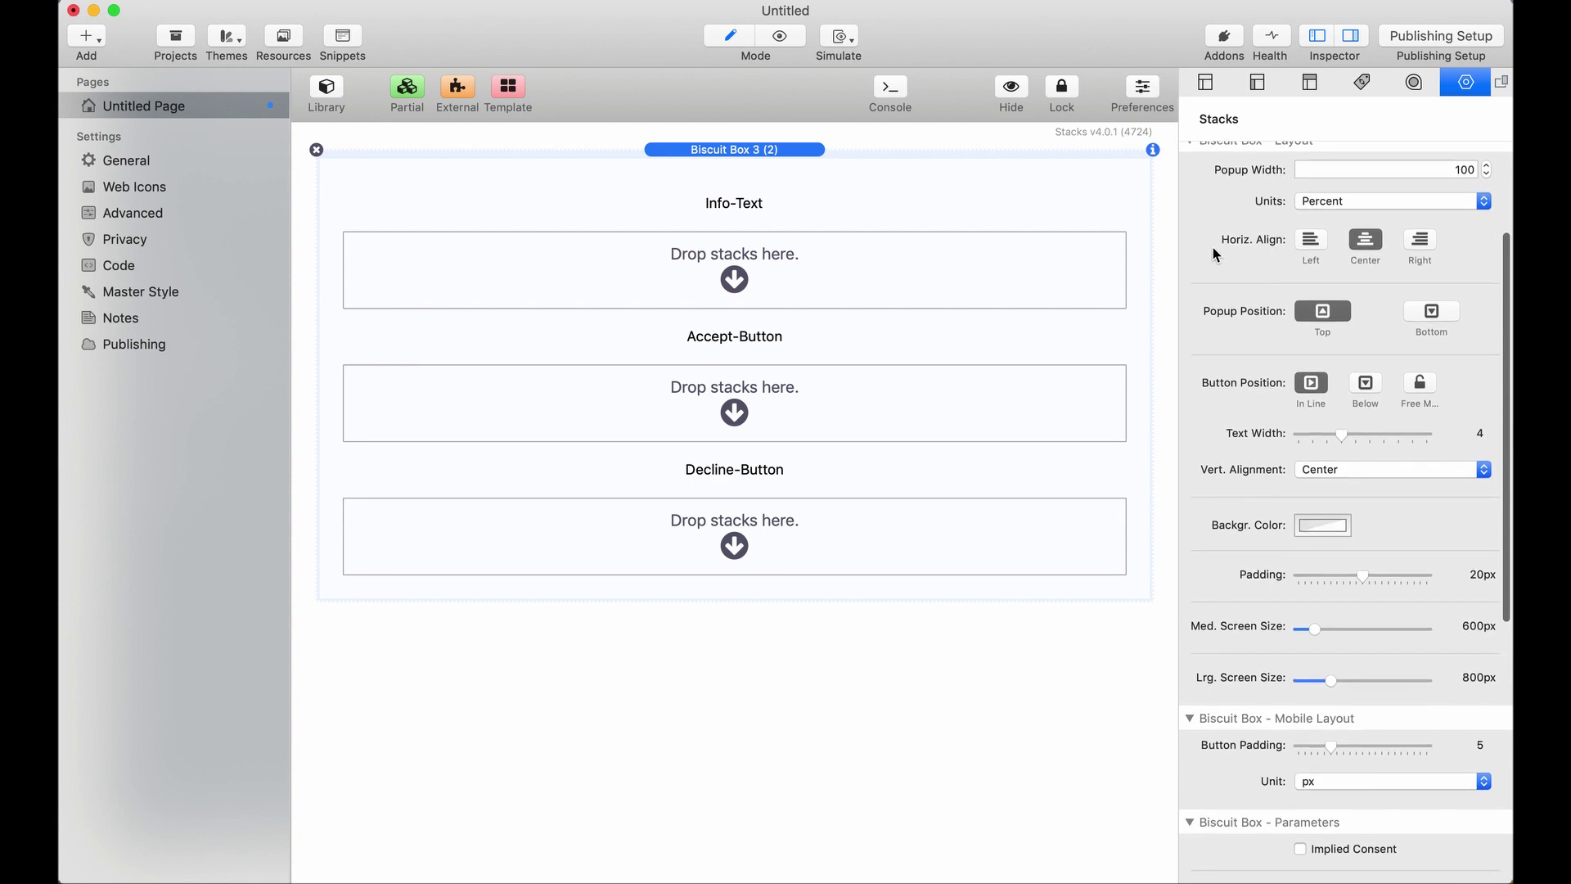
scroll(1216, 256, down, 1)
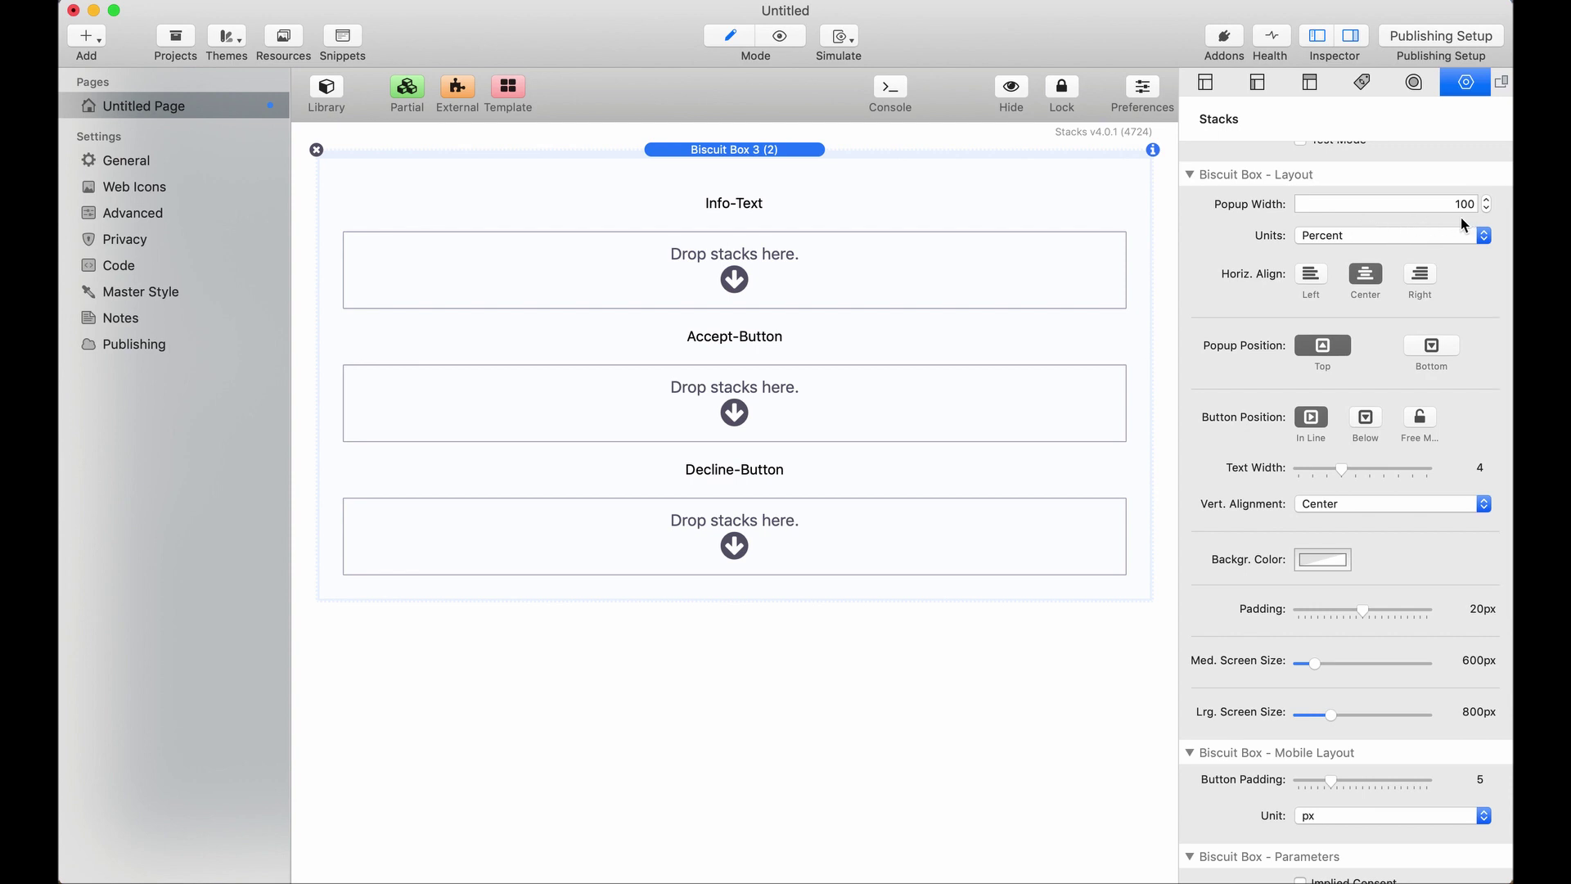
click(1411, 237)
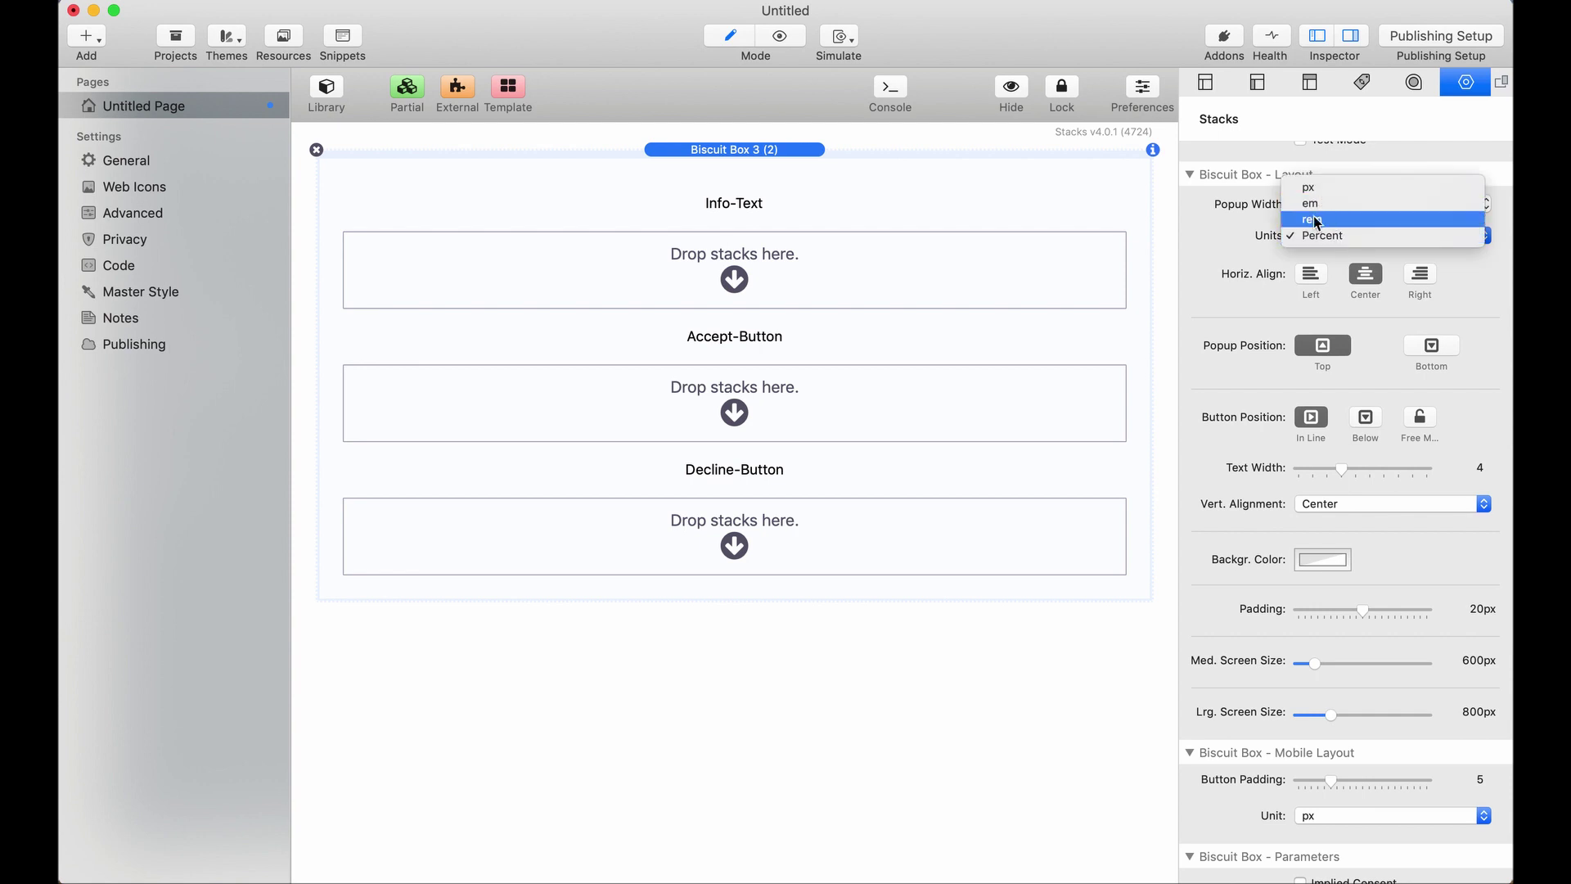
click(1214, 242)
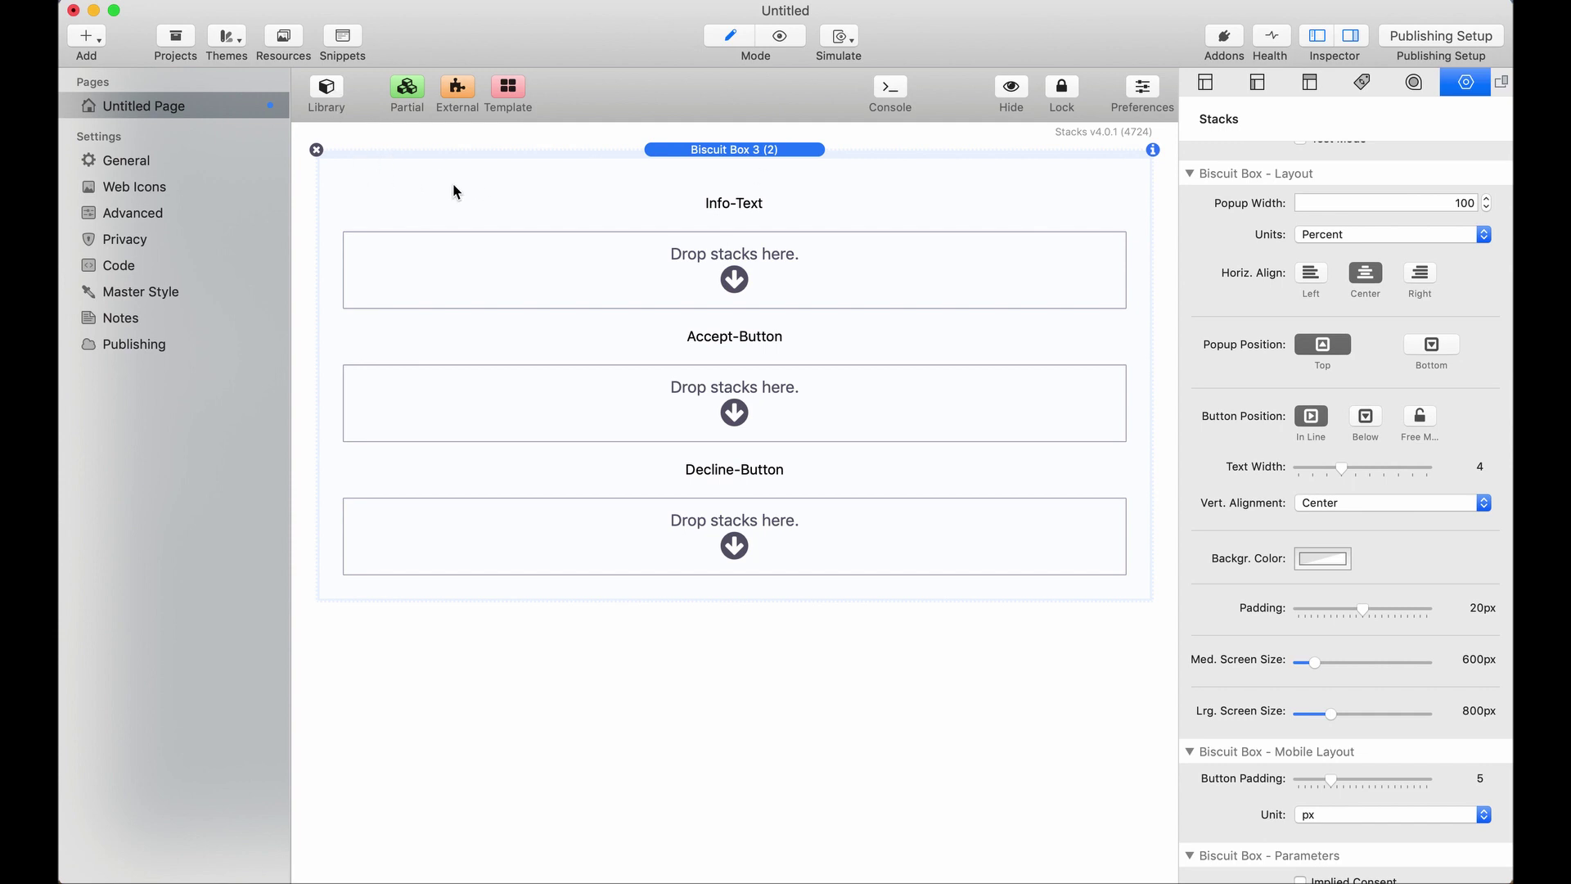
Reopen the stacks library and add a Platform stack above the Biscuit Box 3 stack
click(327, 92)
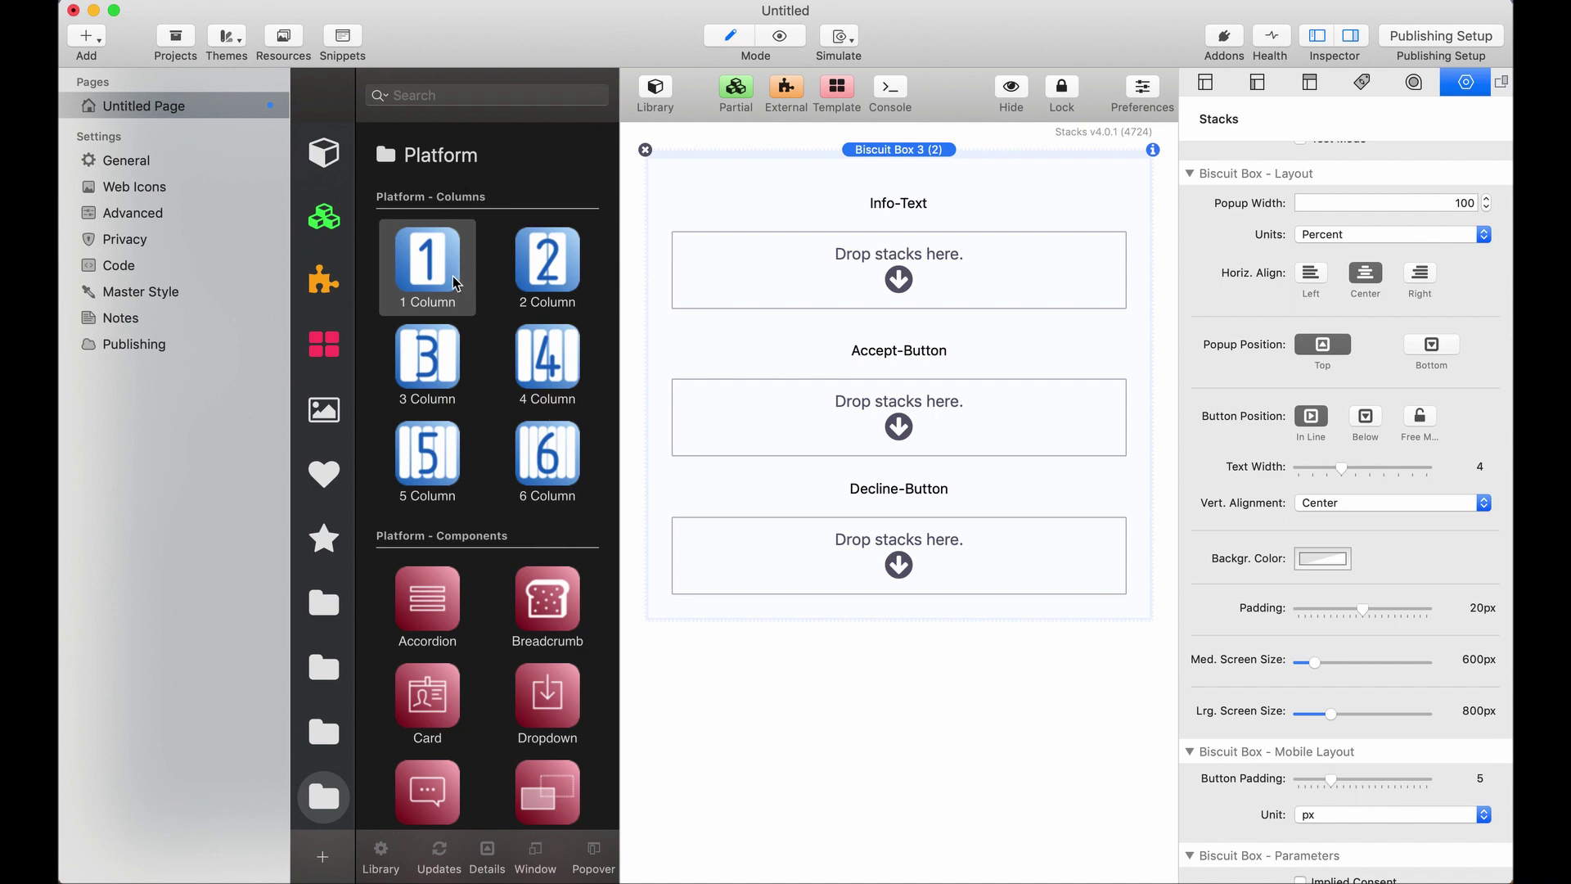
scroll(458, 282, down, 10)
scroll(458, 283, down, 20)
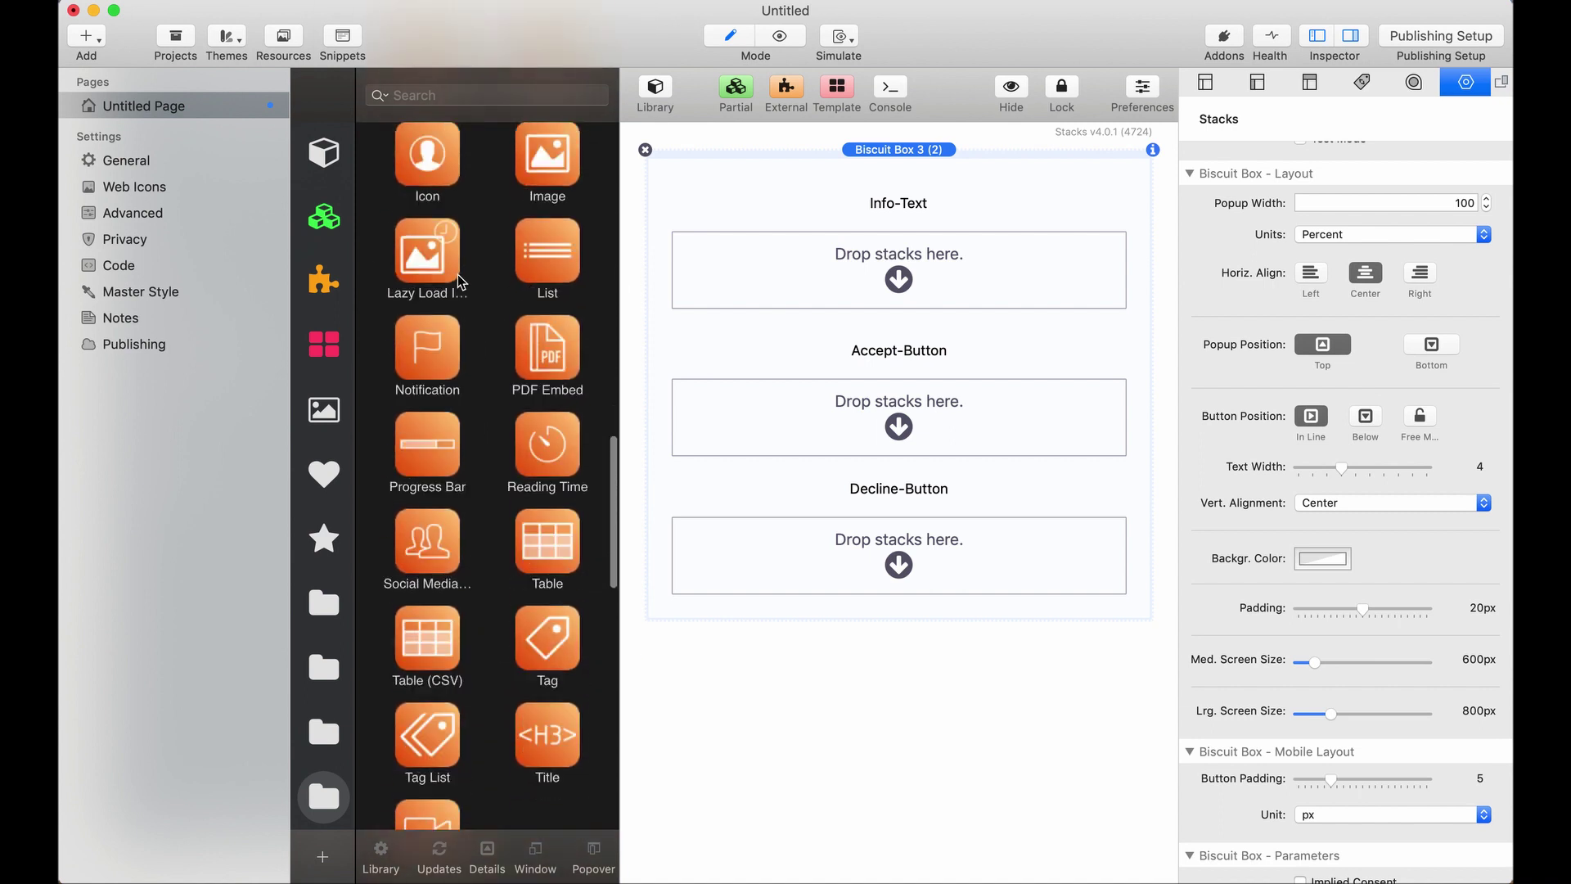
drag(449, 495, 788, 140)
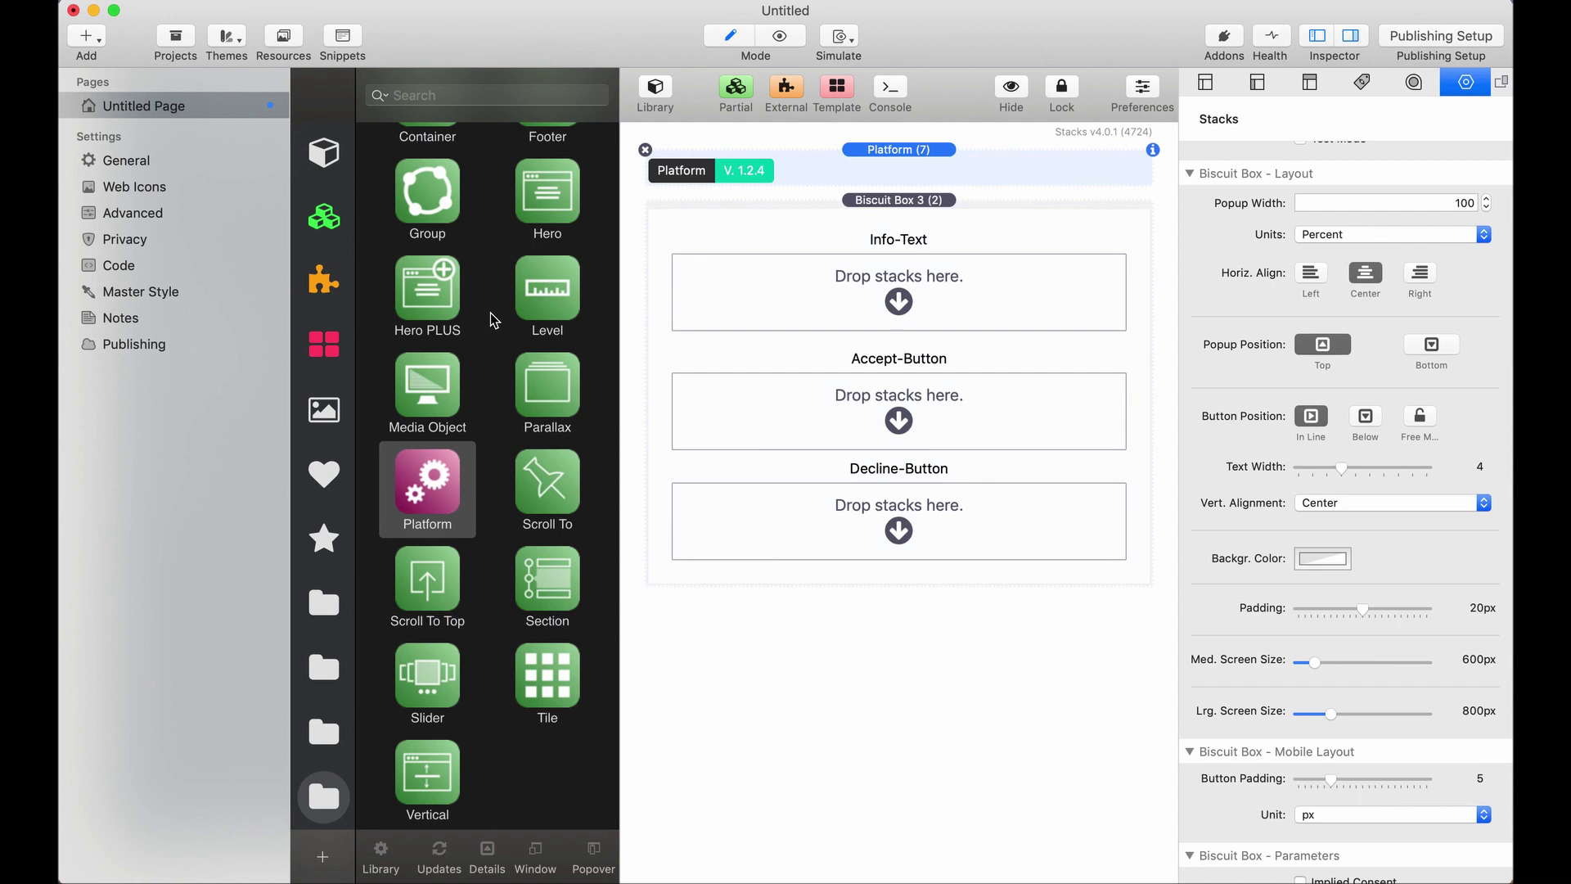
Add a Platform Content stack to the Biscuit Box's Info-Text area
scroll(490, 321, up, 15)
scroll(494, 319, up, 10)
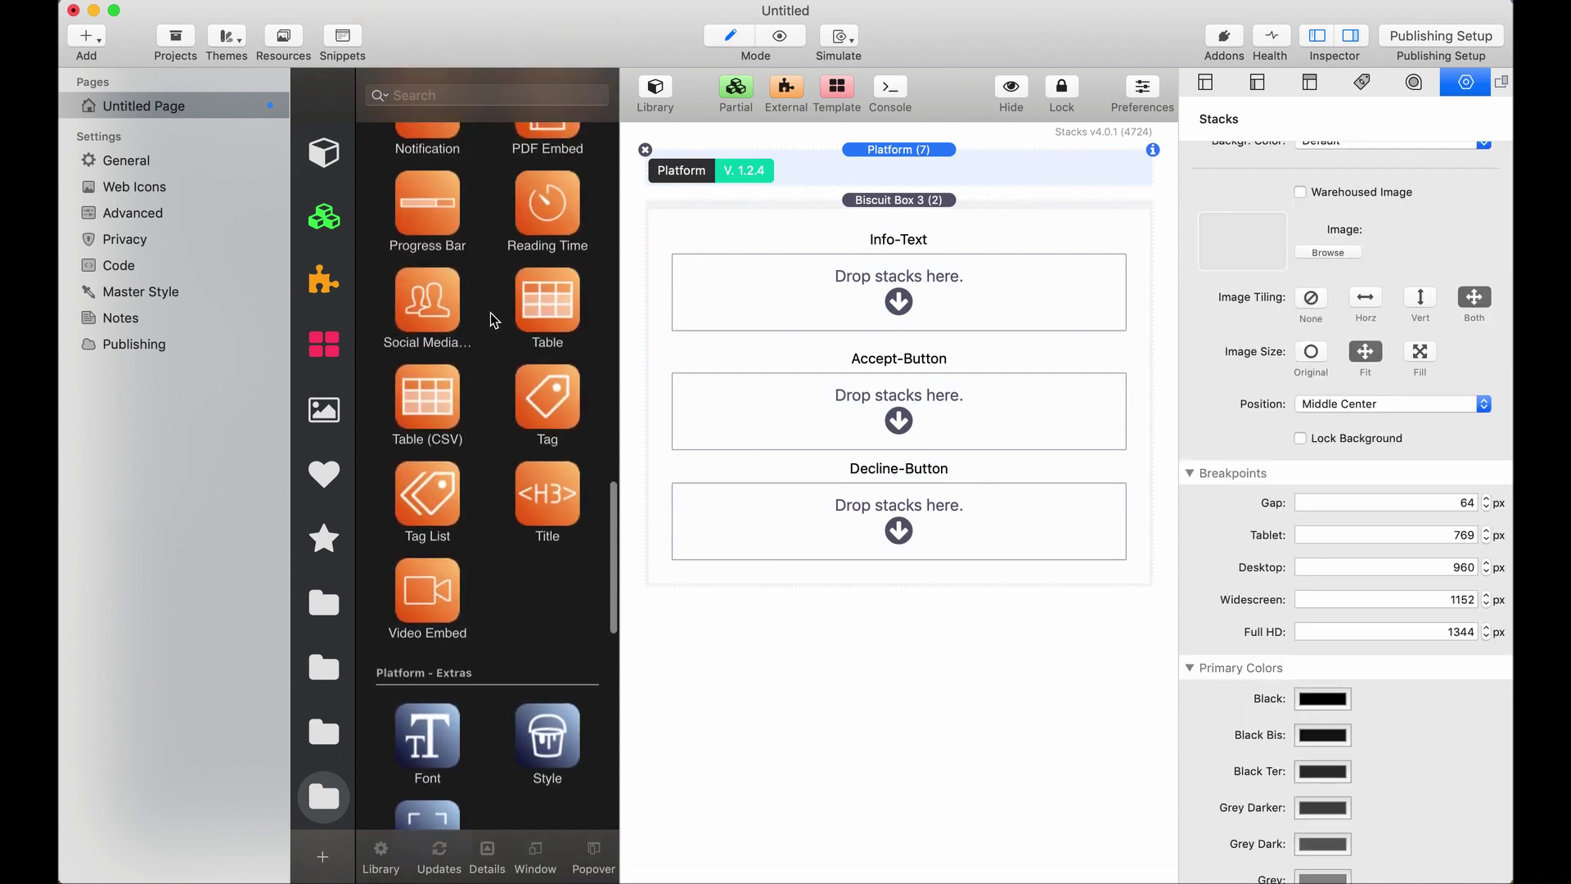
scroll(494, 319, up, 6)
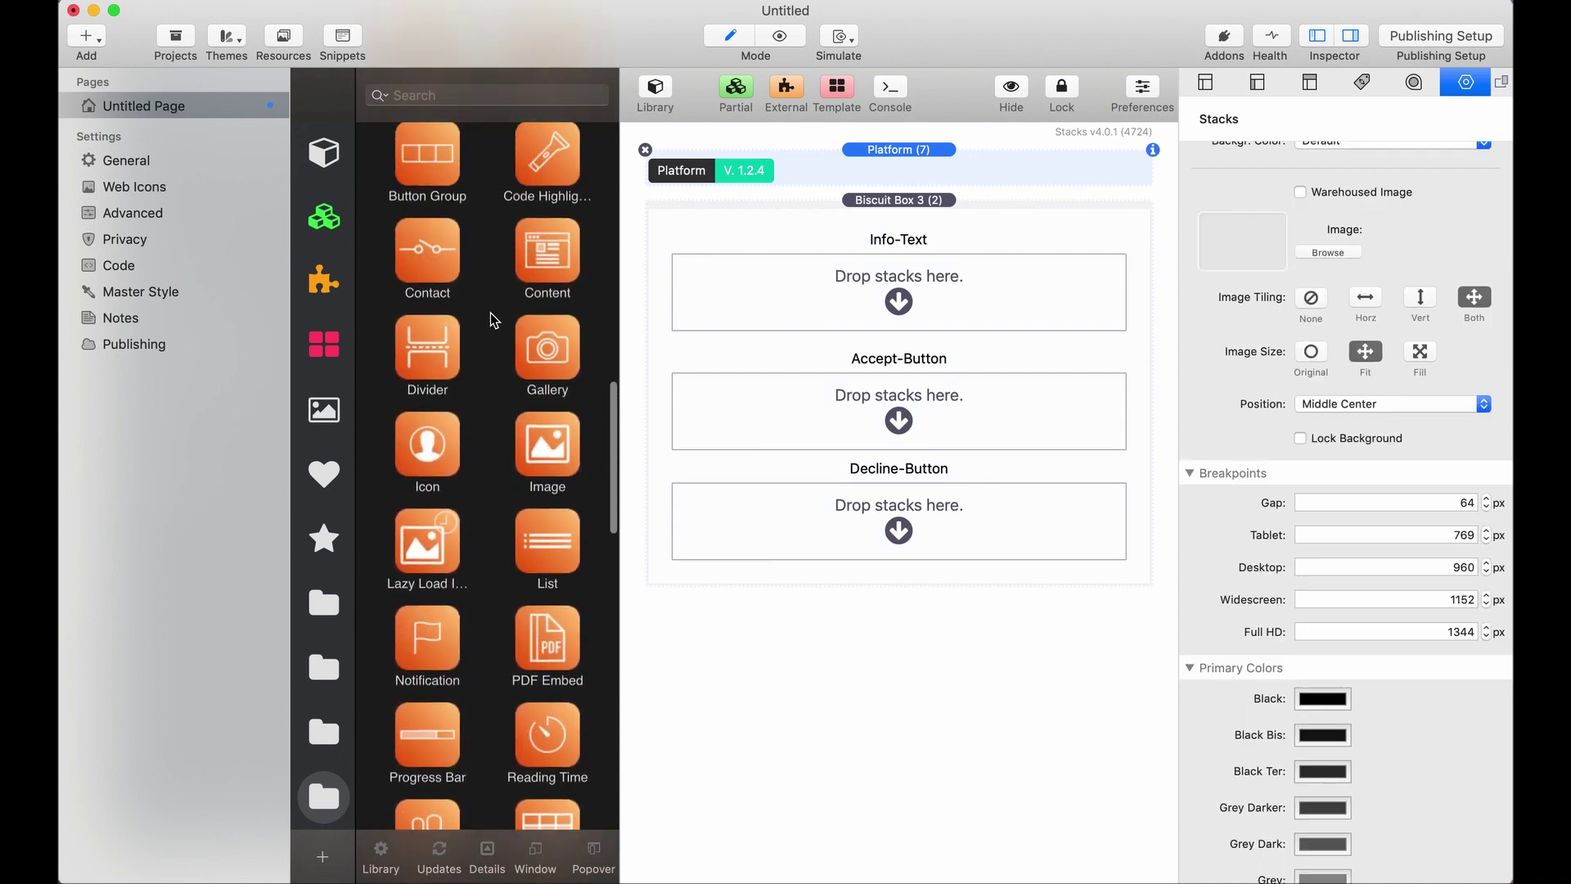
drag(540, 265, 825, 283)
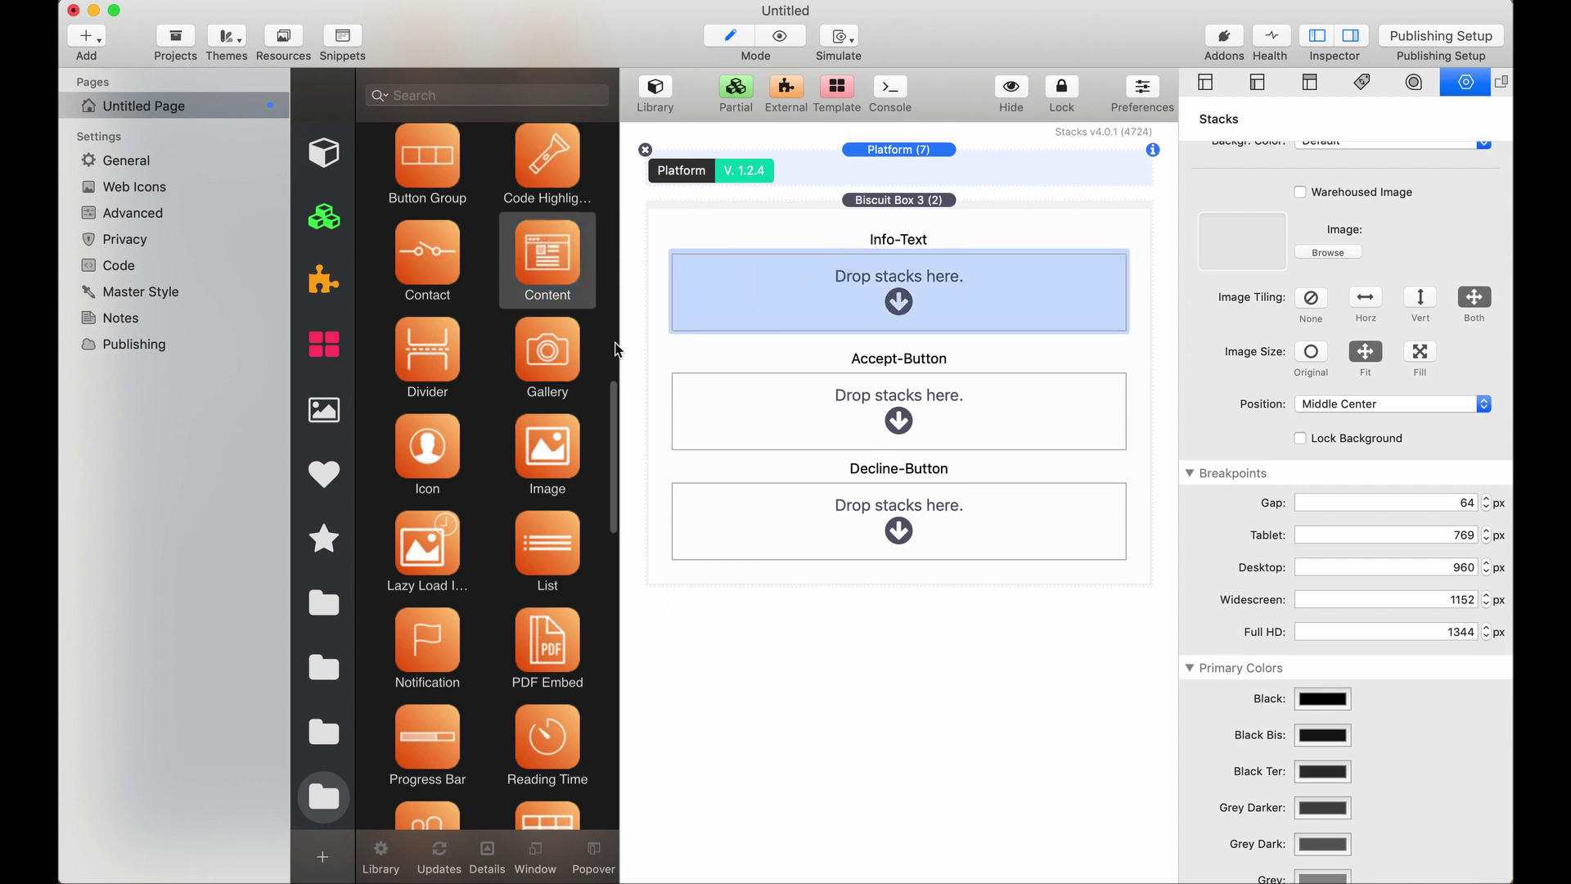
Add a Platform Button stack to both the Accept-Button and Decline-Button areas of the Biscuit Box
scroll(501, 211, up, 3)
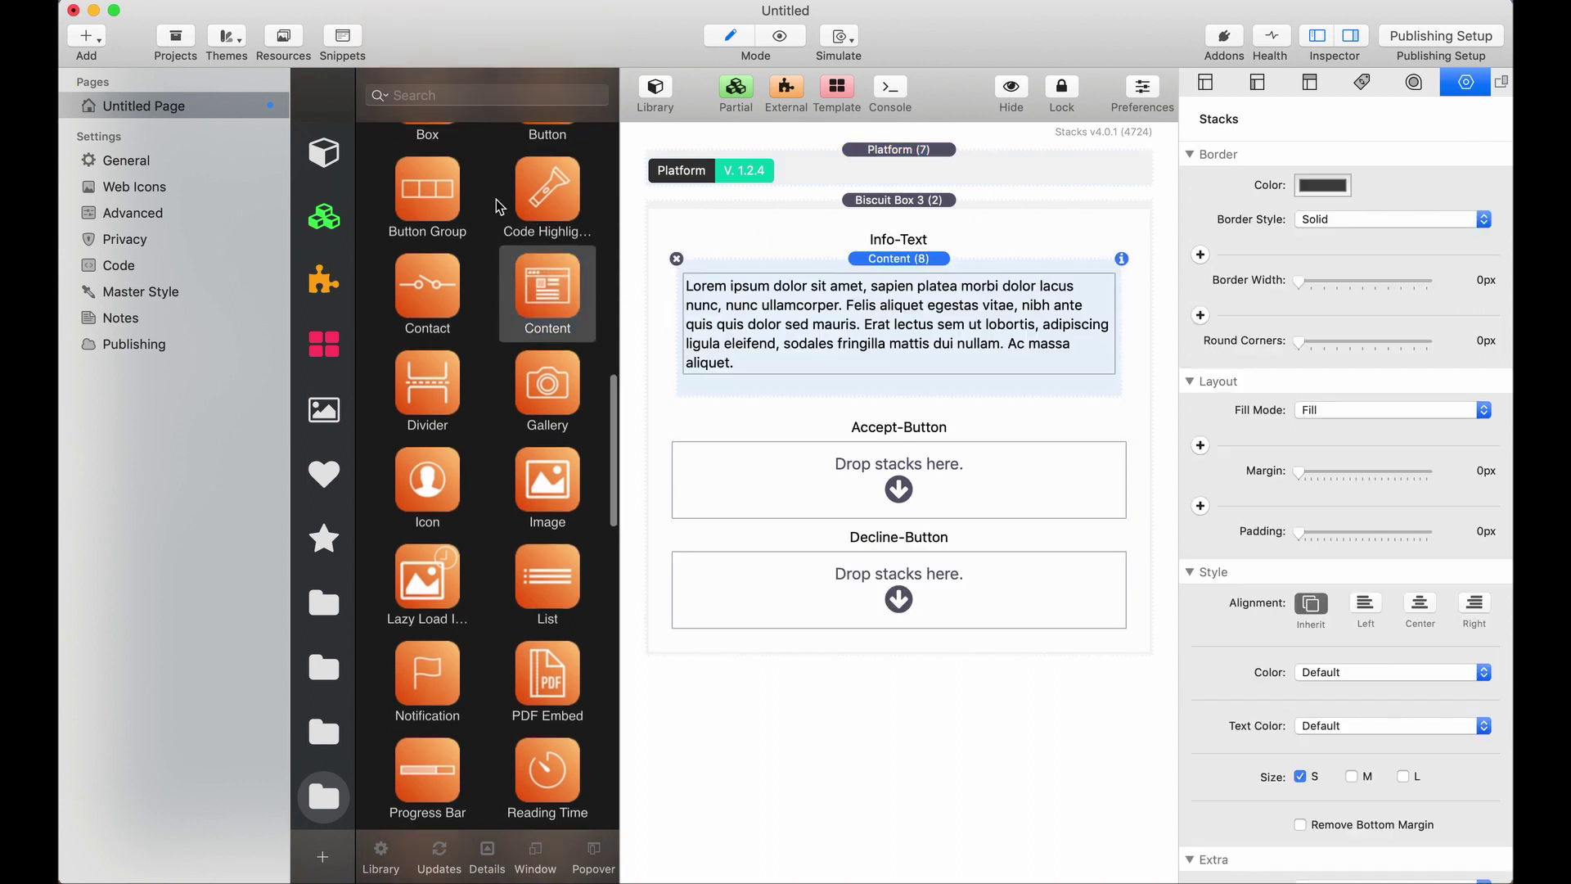
drag(554, 205, 853, 476)
drag(547, 213, 851, 577)
Set the button text of the button in the Accept-Button area to "Accept"
click(982, 474)
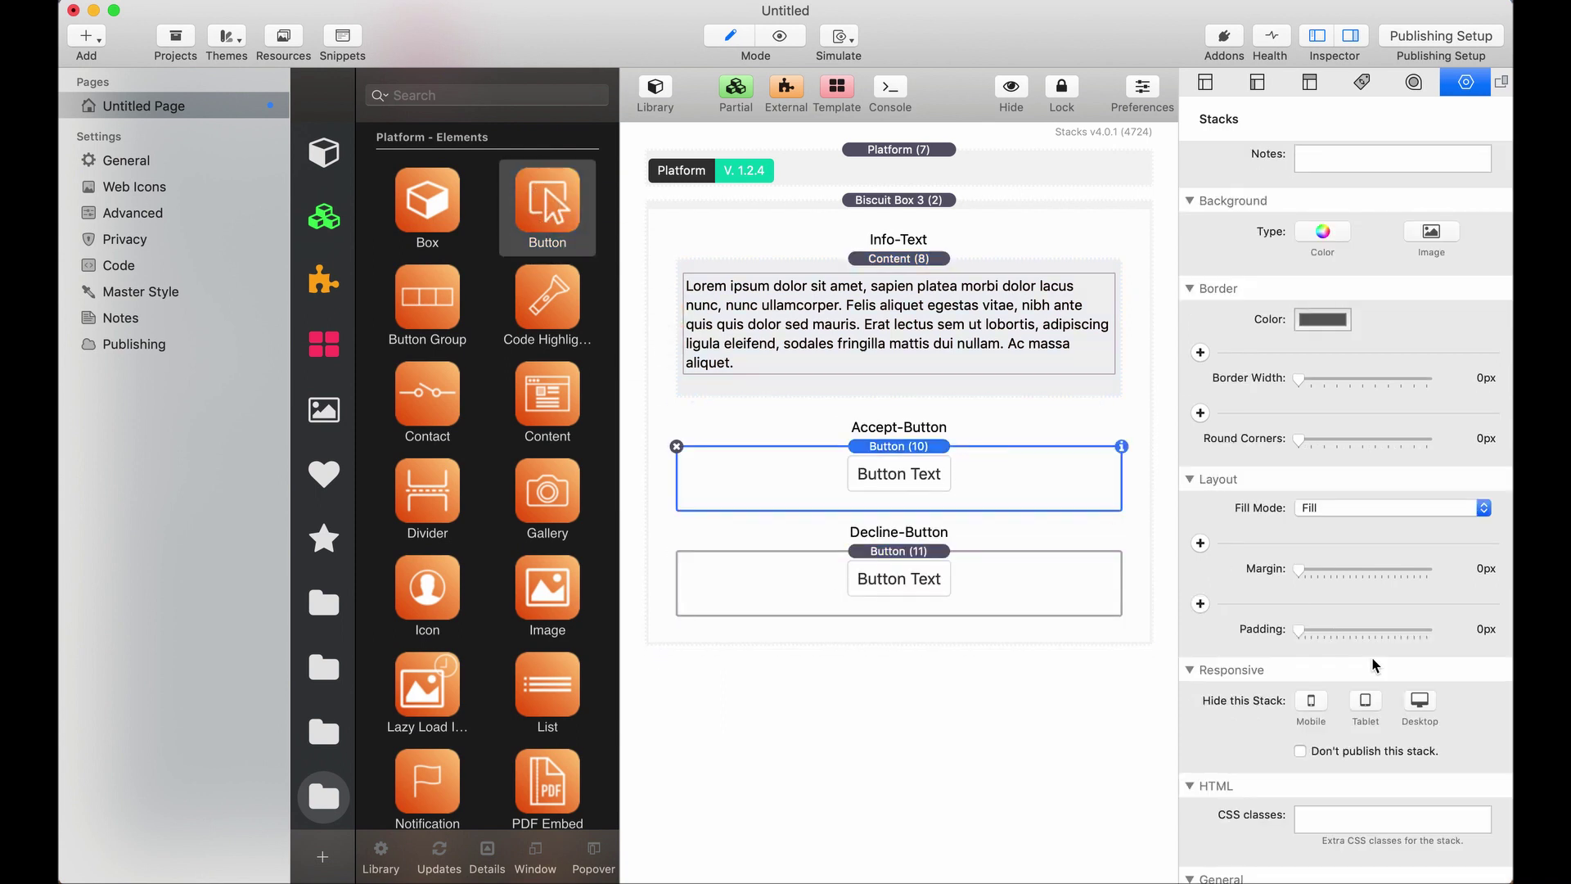
scroll(1372, 659, down, 6)
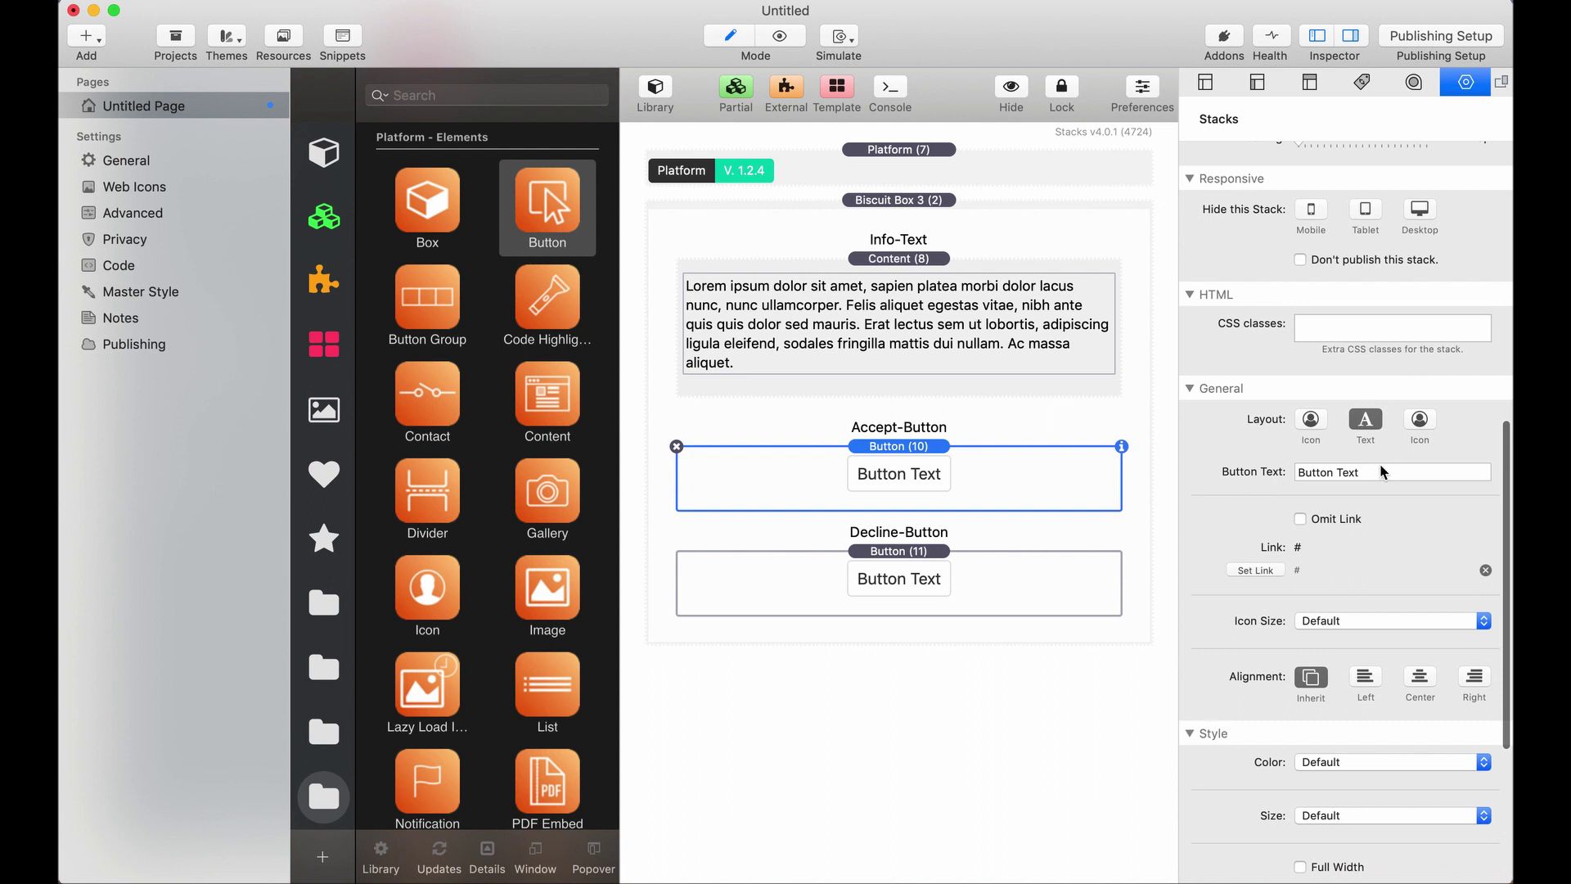
drag(1378, 470, 1209, 468)
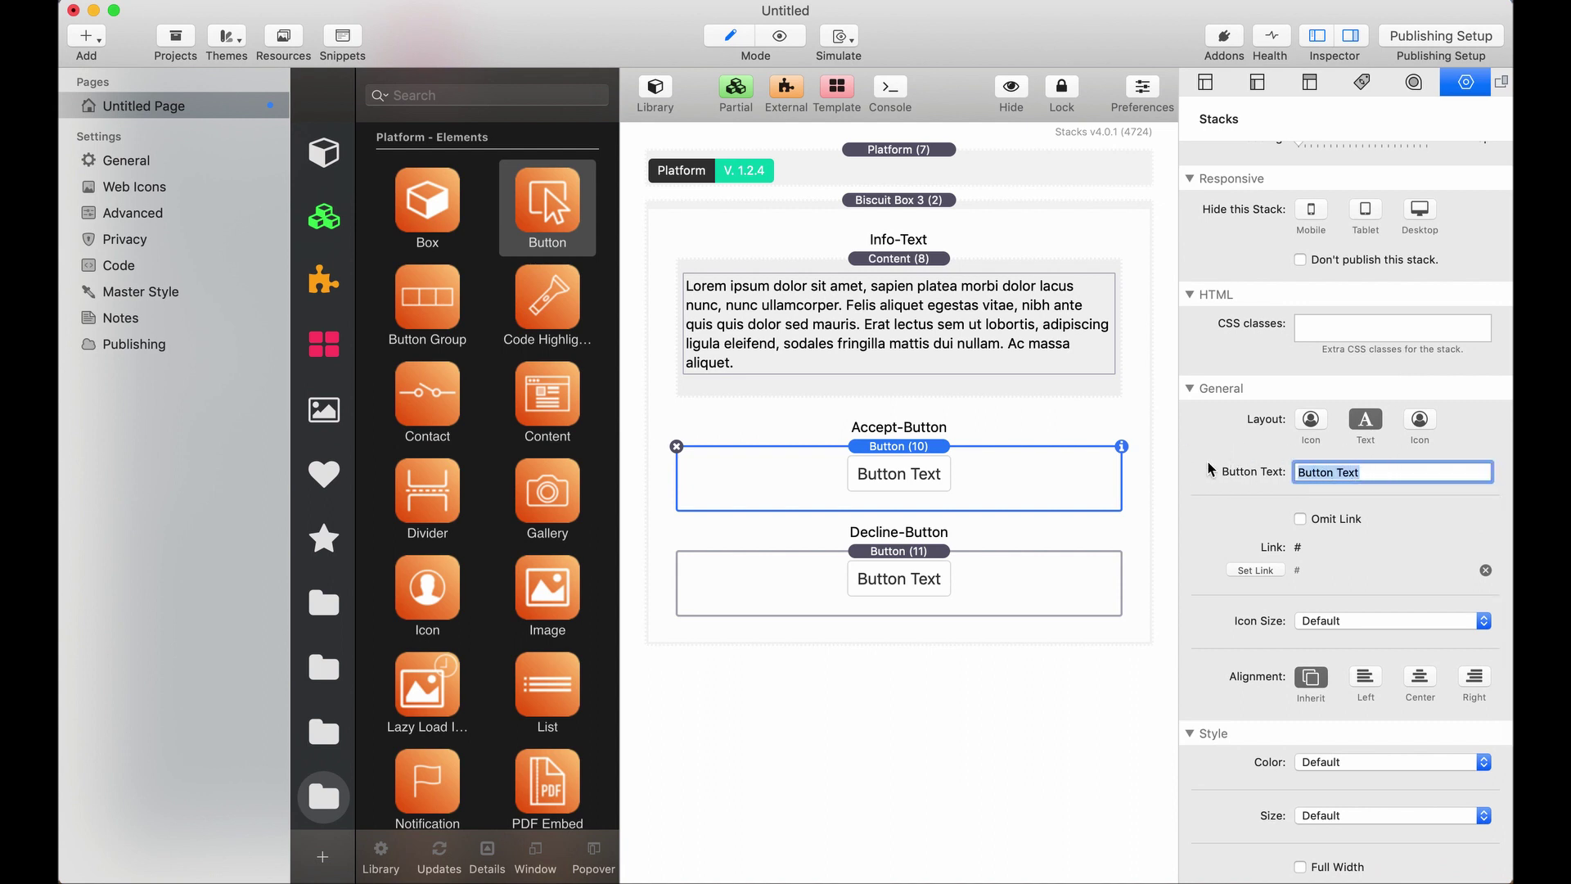
text(Accept)
key(Return)
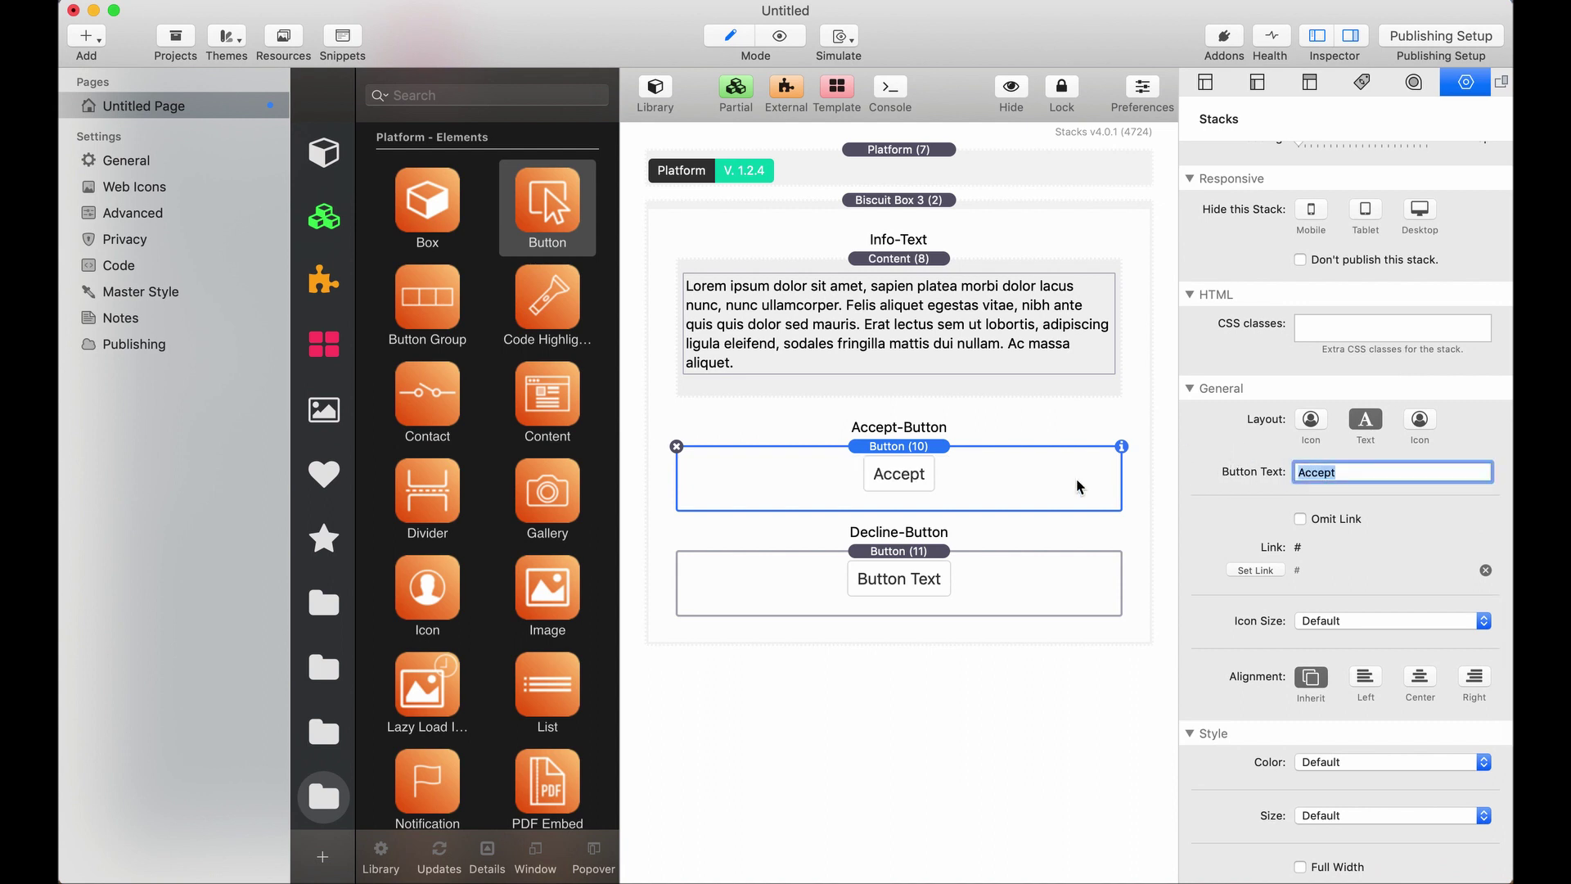
Set the button text of the button in the Decline-Button area to "Decline"
click(931, 577)
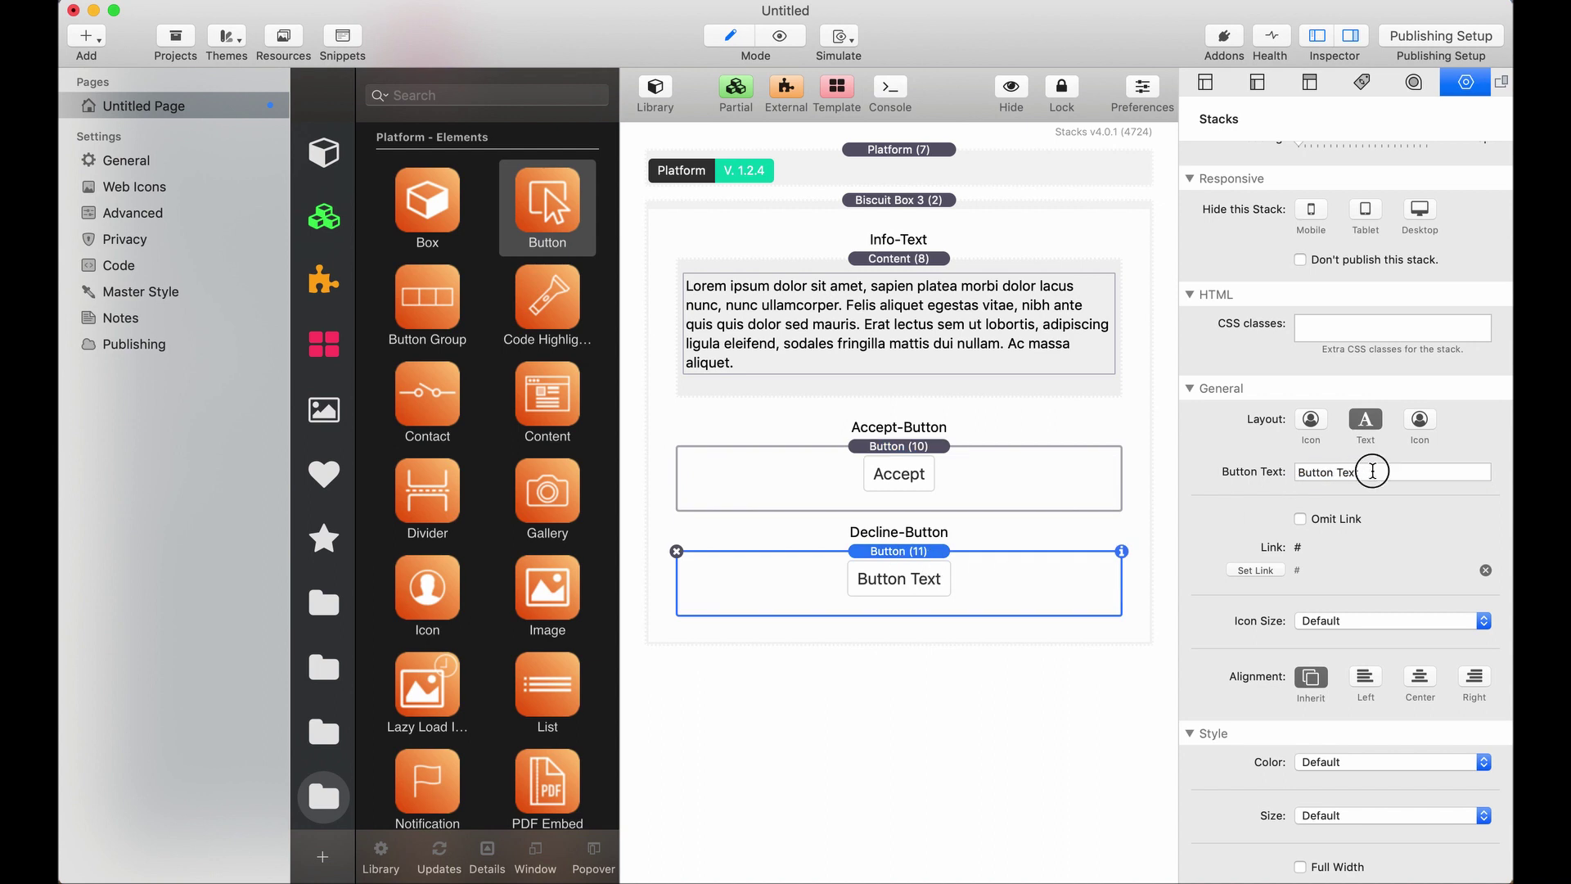
drag(1372, 470, 1194, 468)
text(Declin)
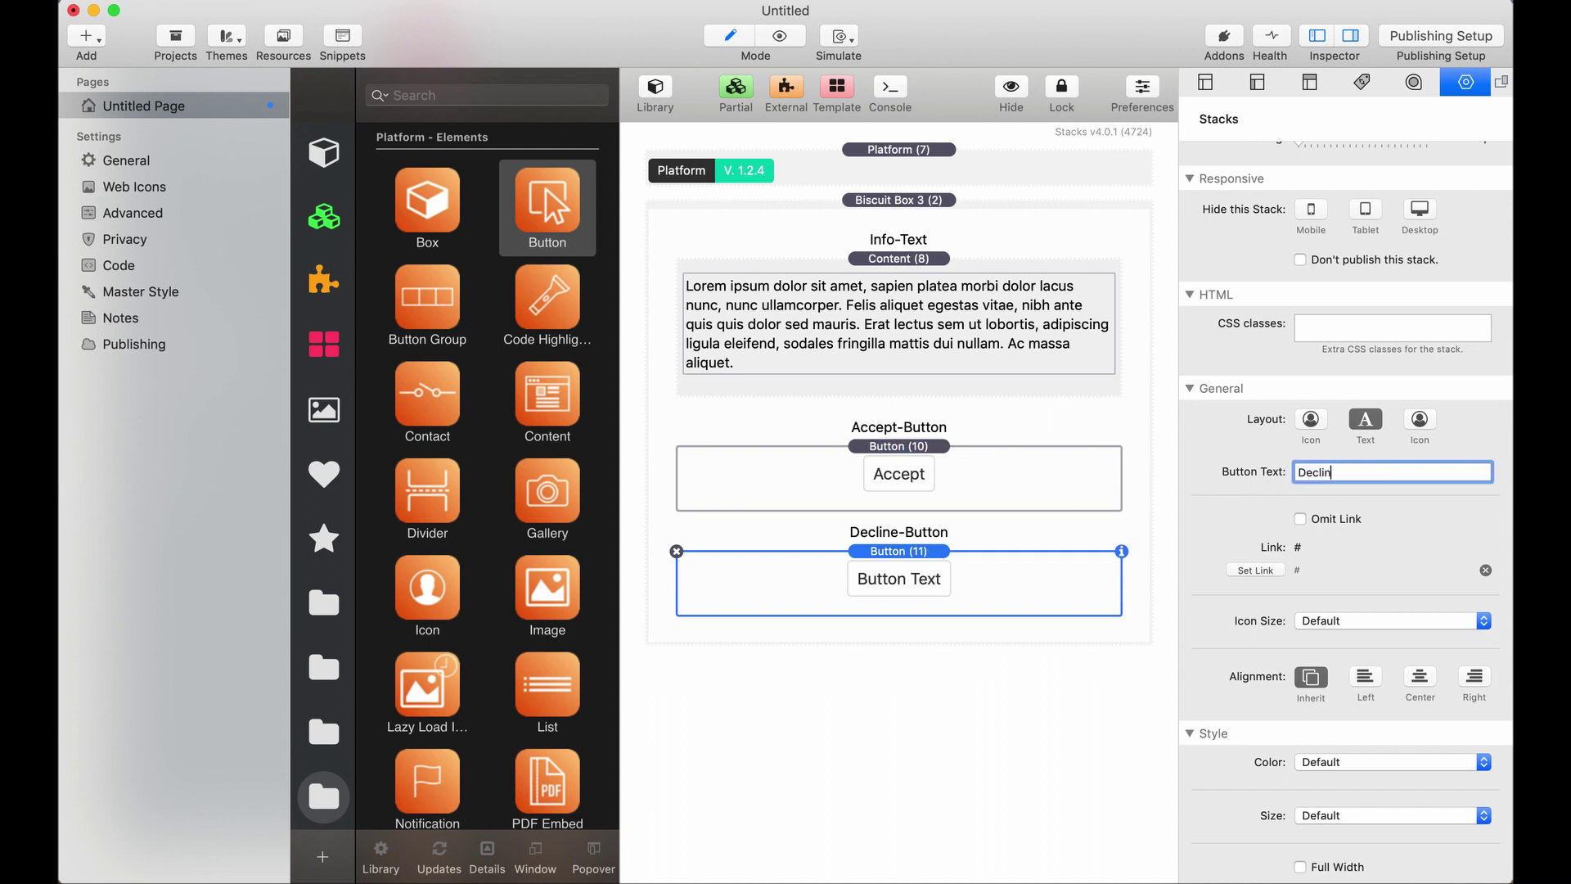
text(e)
key(Return)
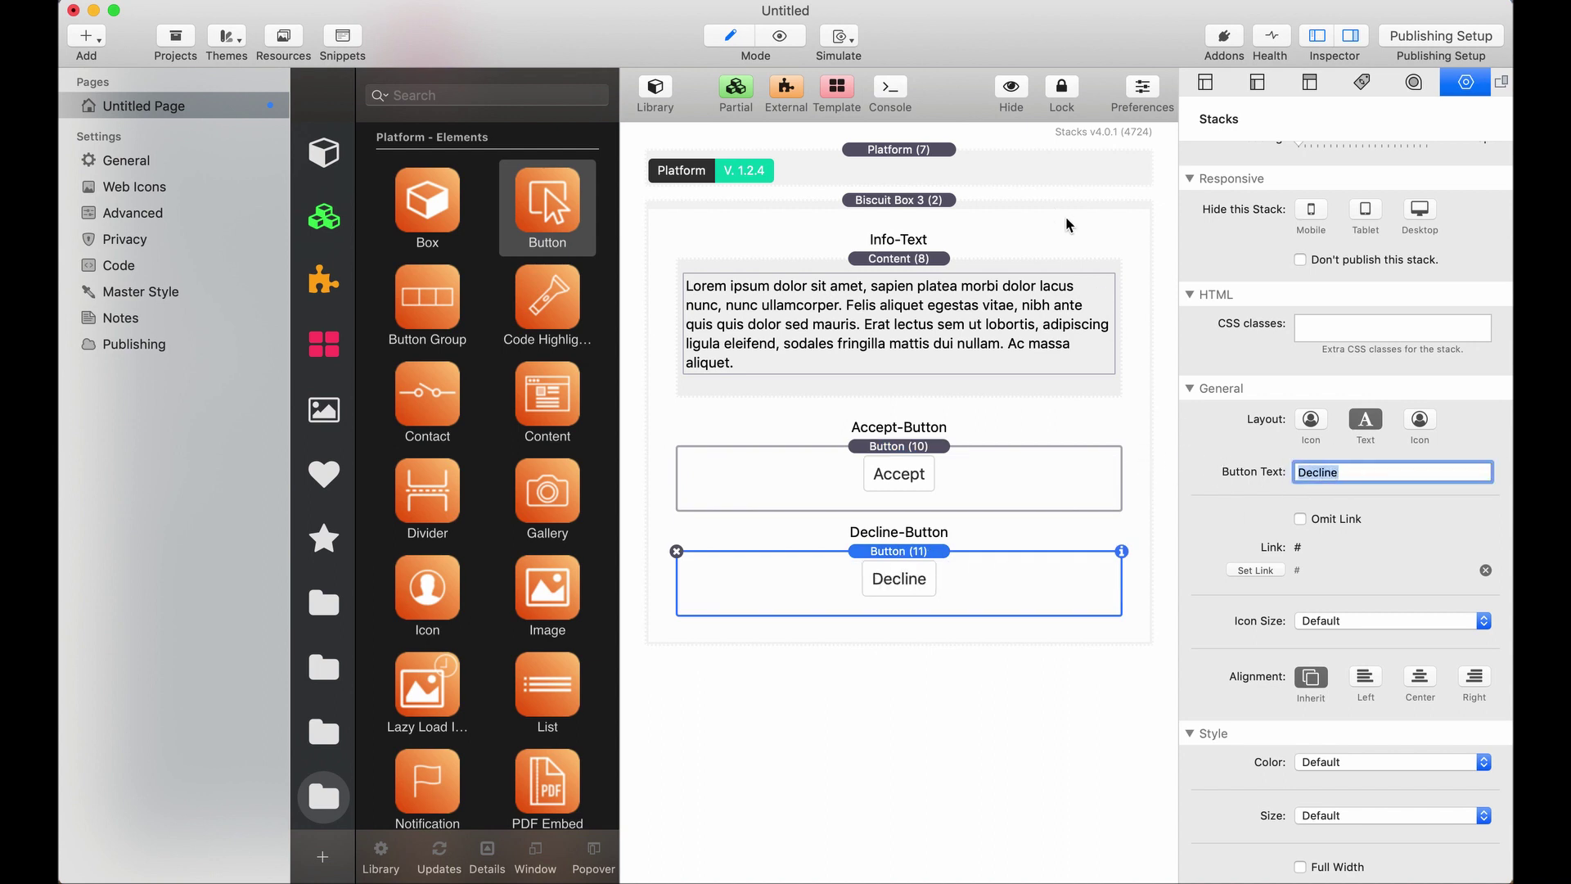
Select the Biscuit Box 3 stack, switch the page to preview and set the popup position to Bottom
click(1016, 219)
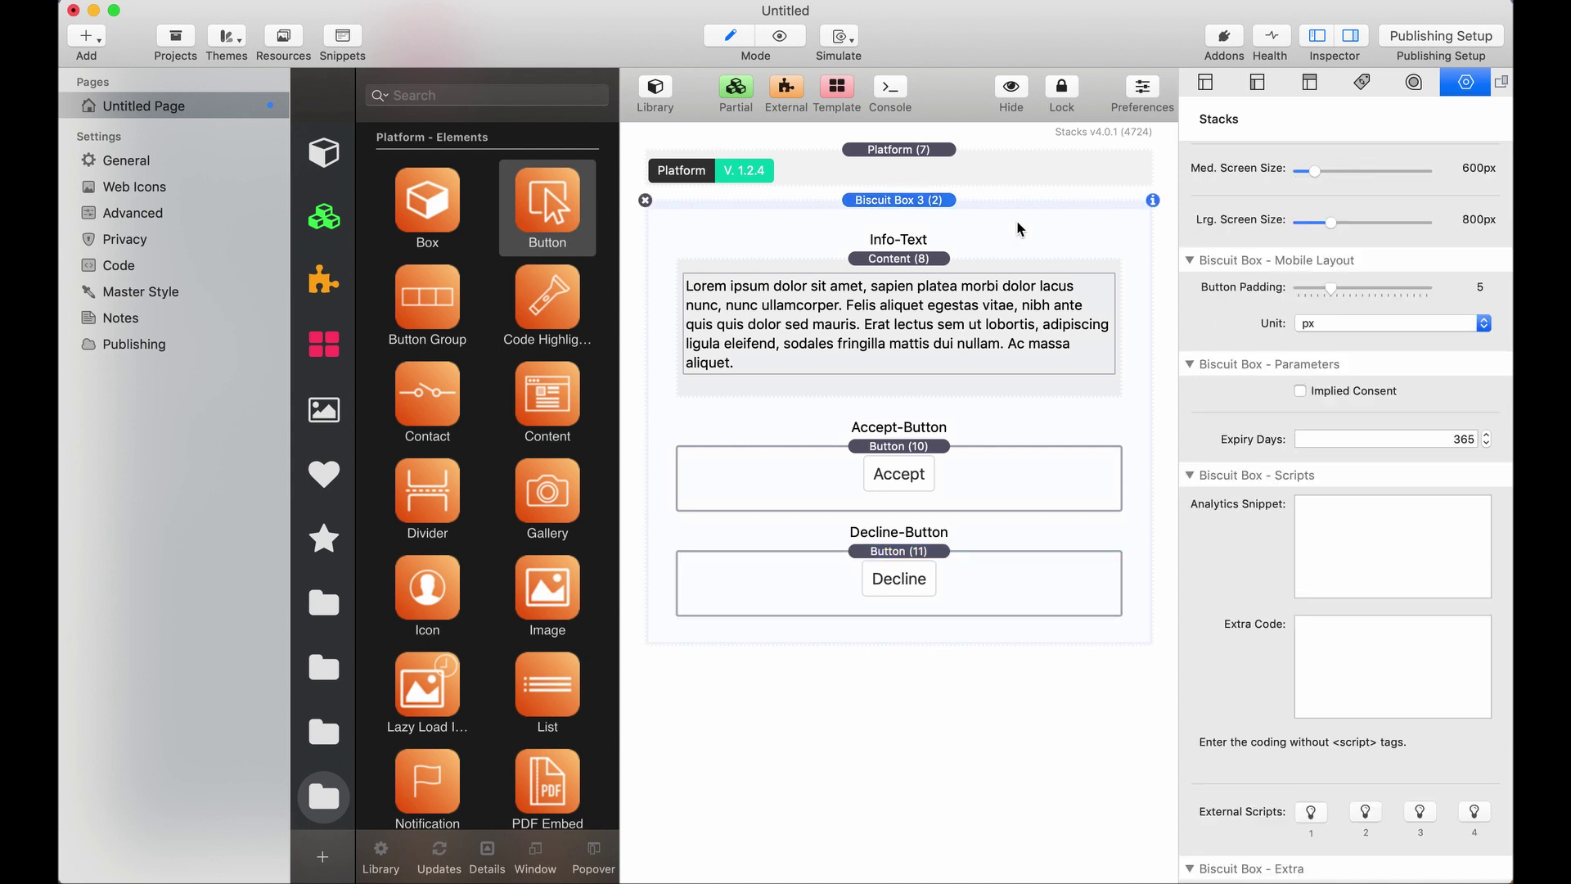
scroll(1363, 477, up, 10)
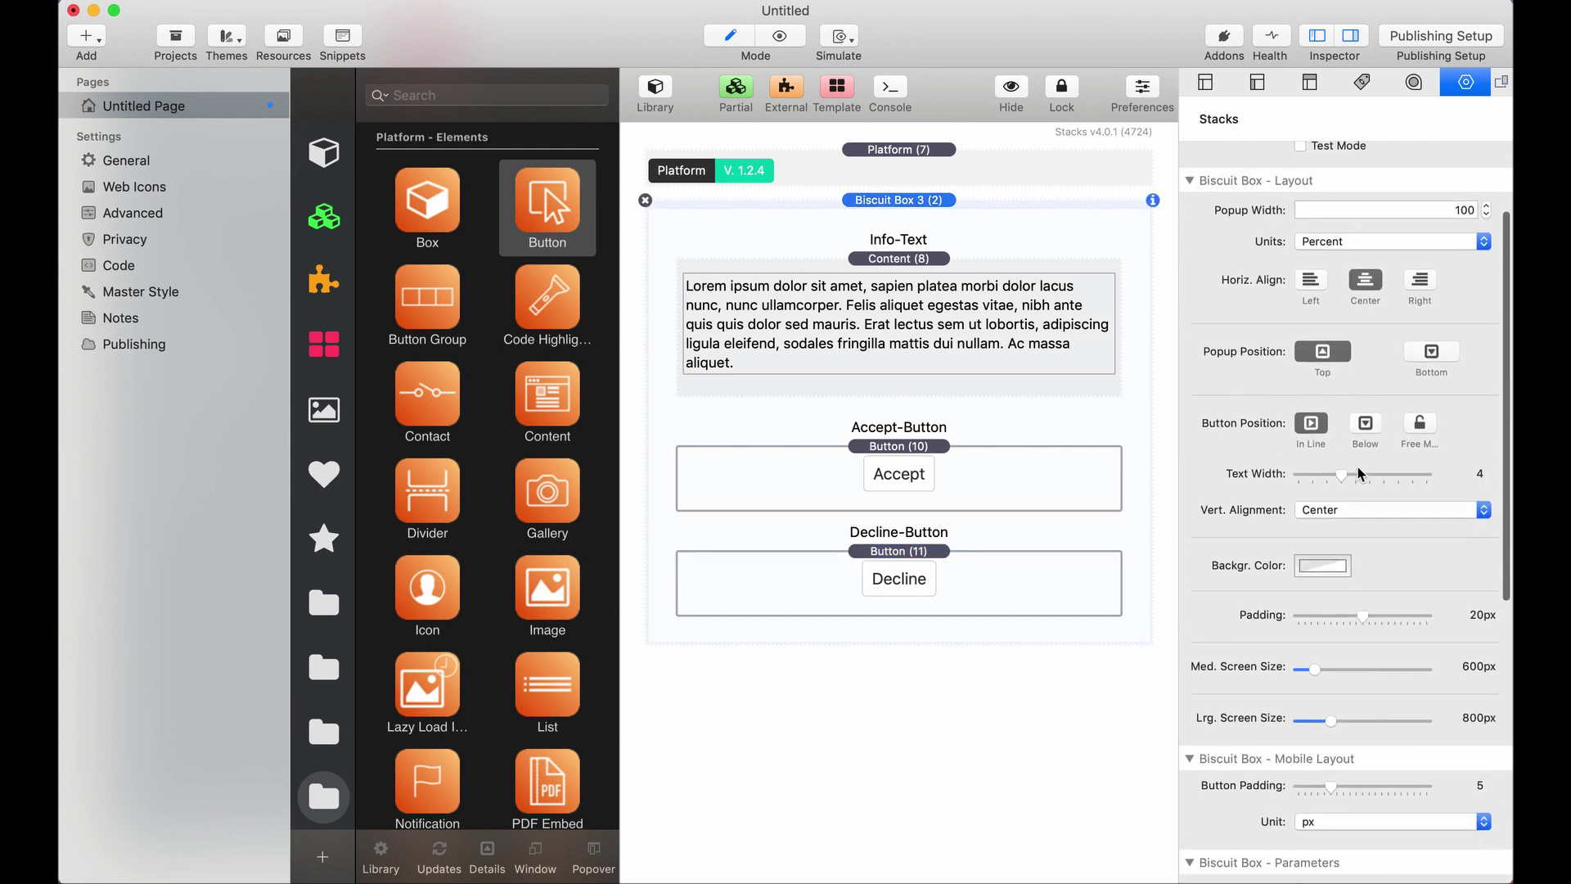
click(786, 41)
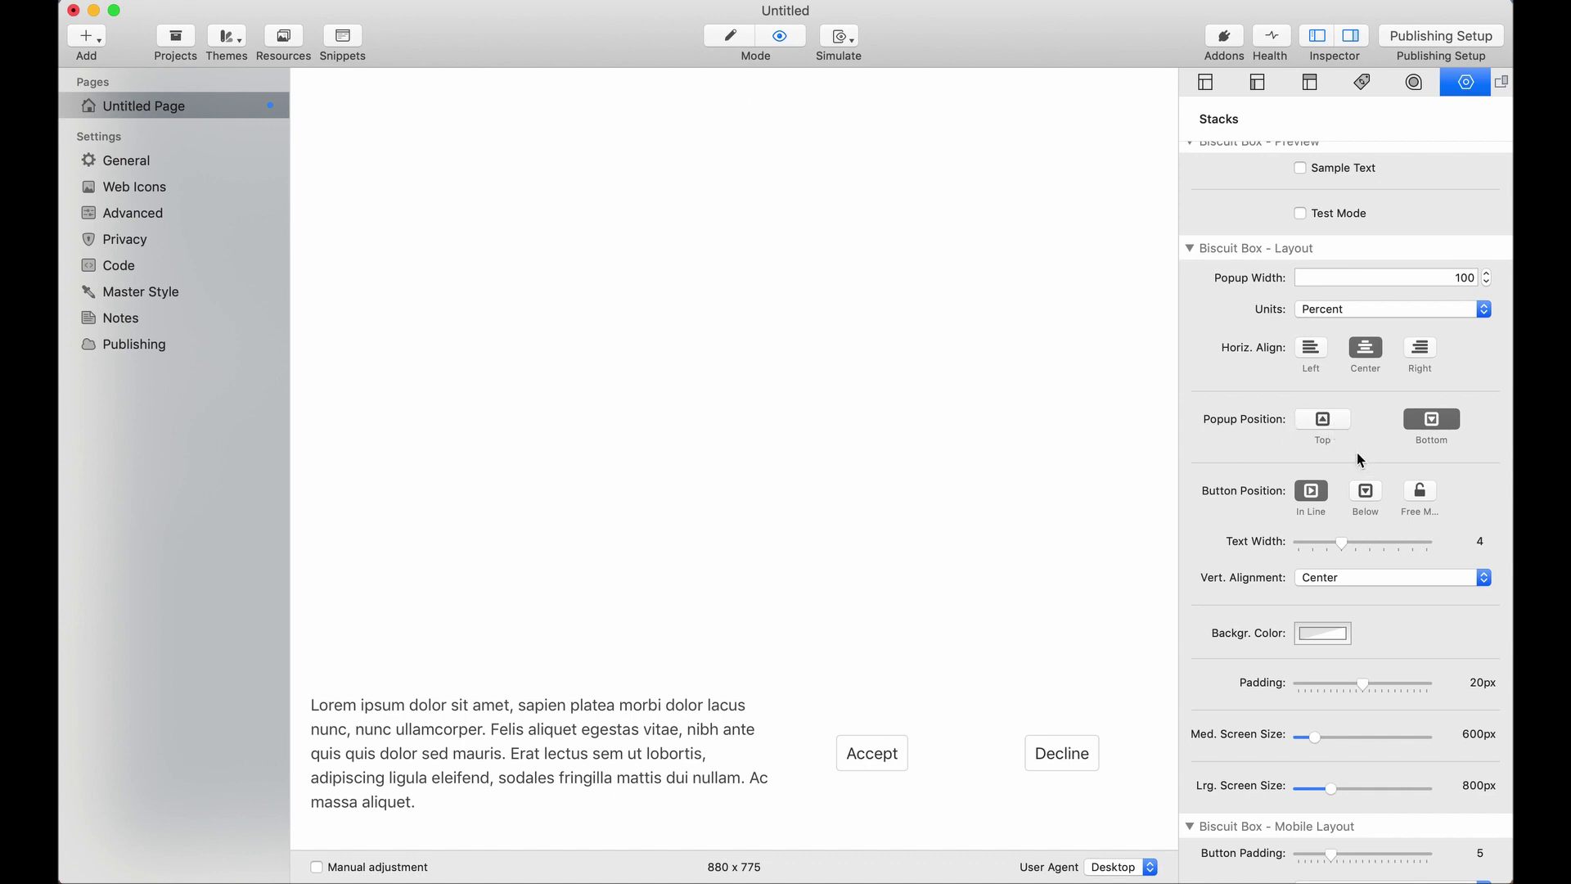
Try the Below button position for the popup and return it to In Line
scroll(1338, 508, down, 5)
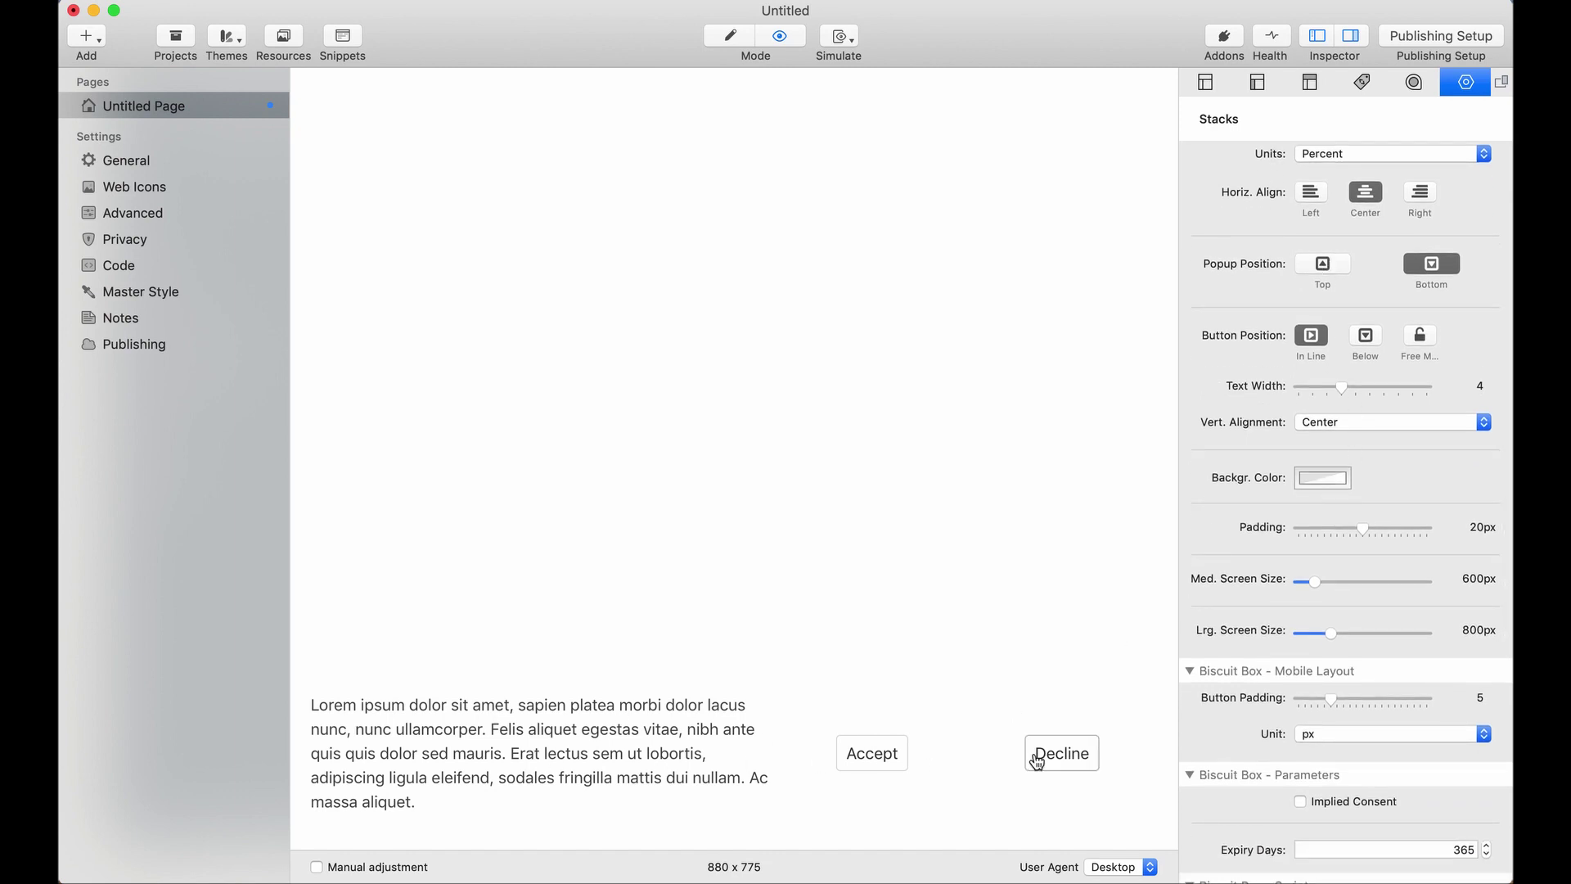
click(1366, 335)
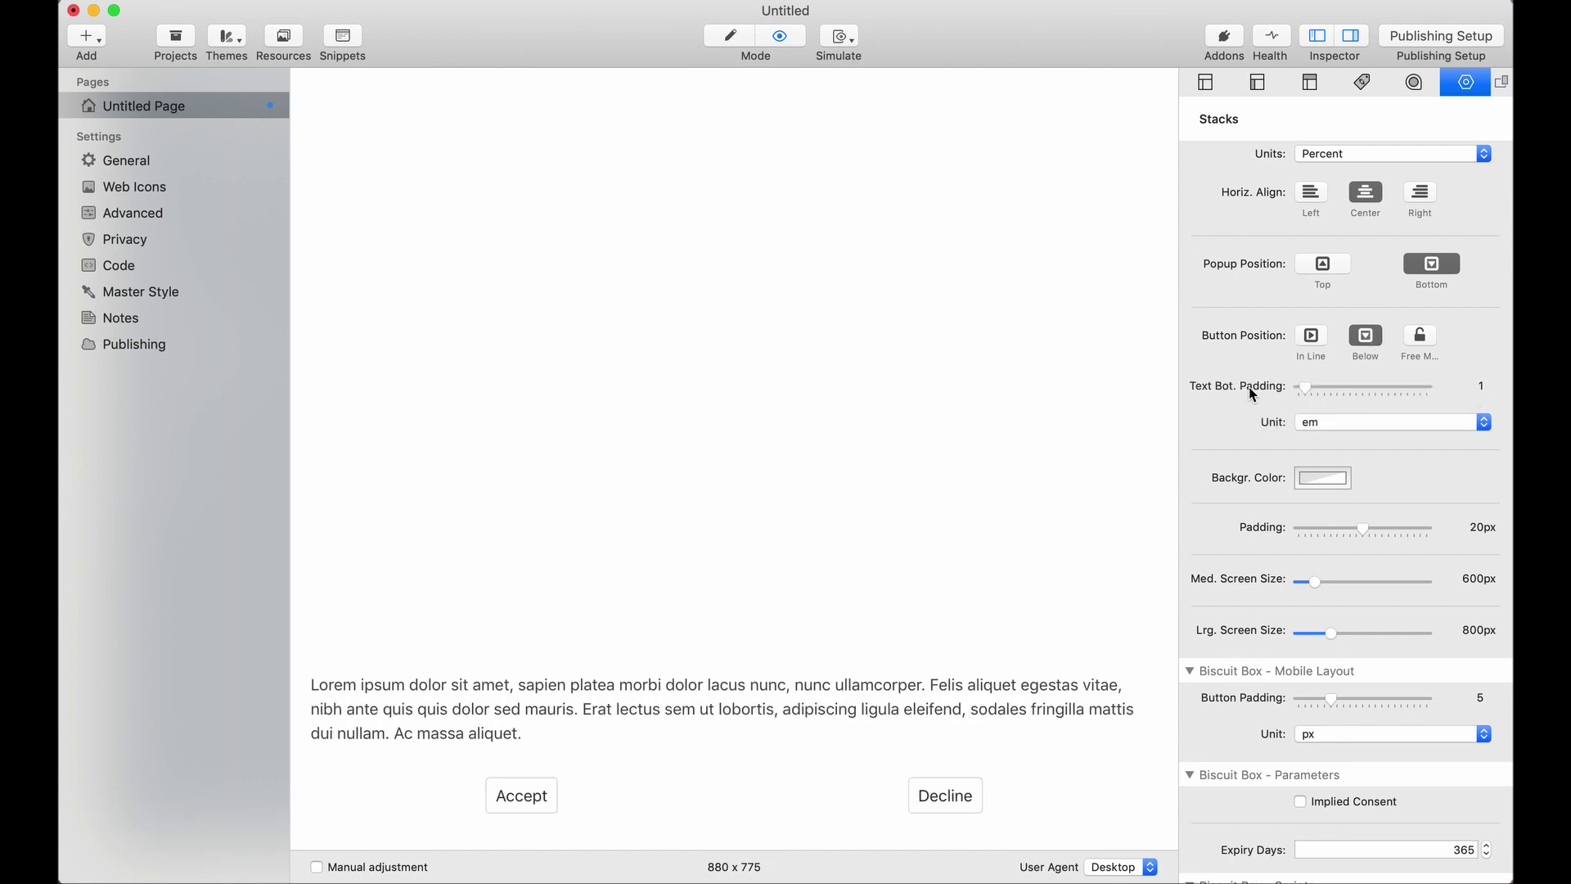
click(1312, 336)
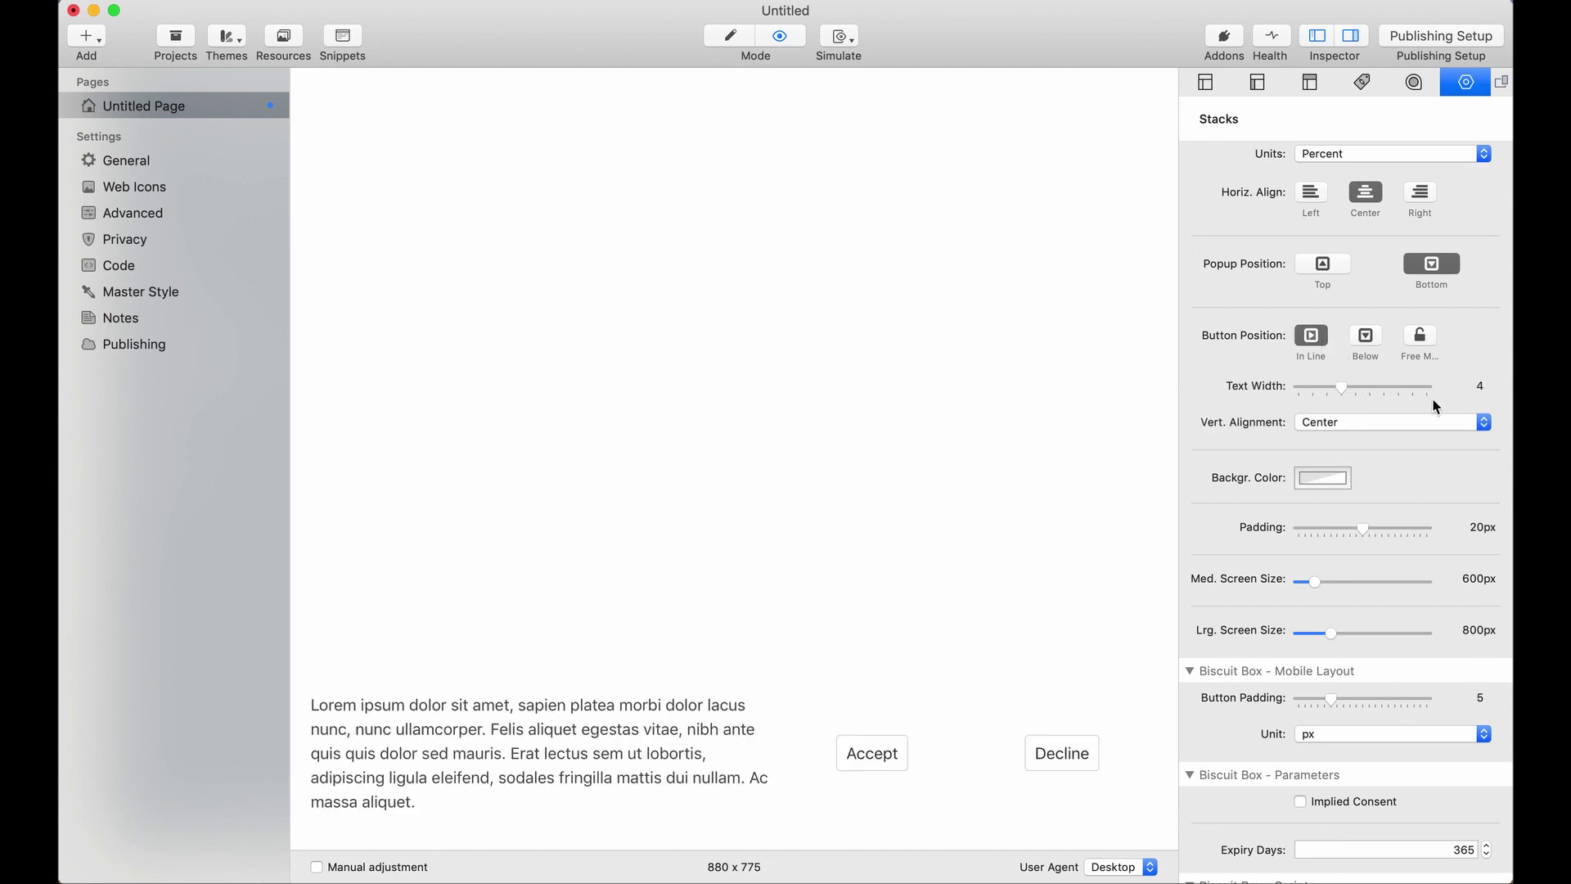
Try a text width of 1 for the in-line popup layout and raise it to 10
click(1301, 388)
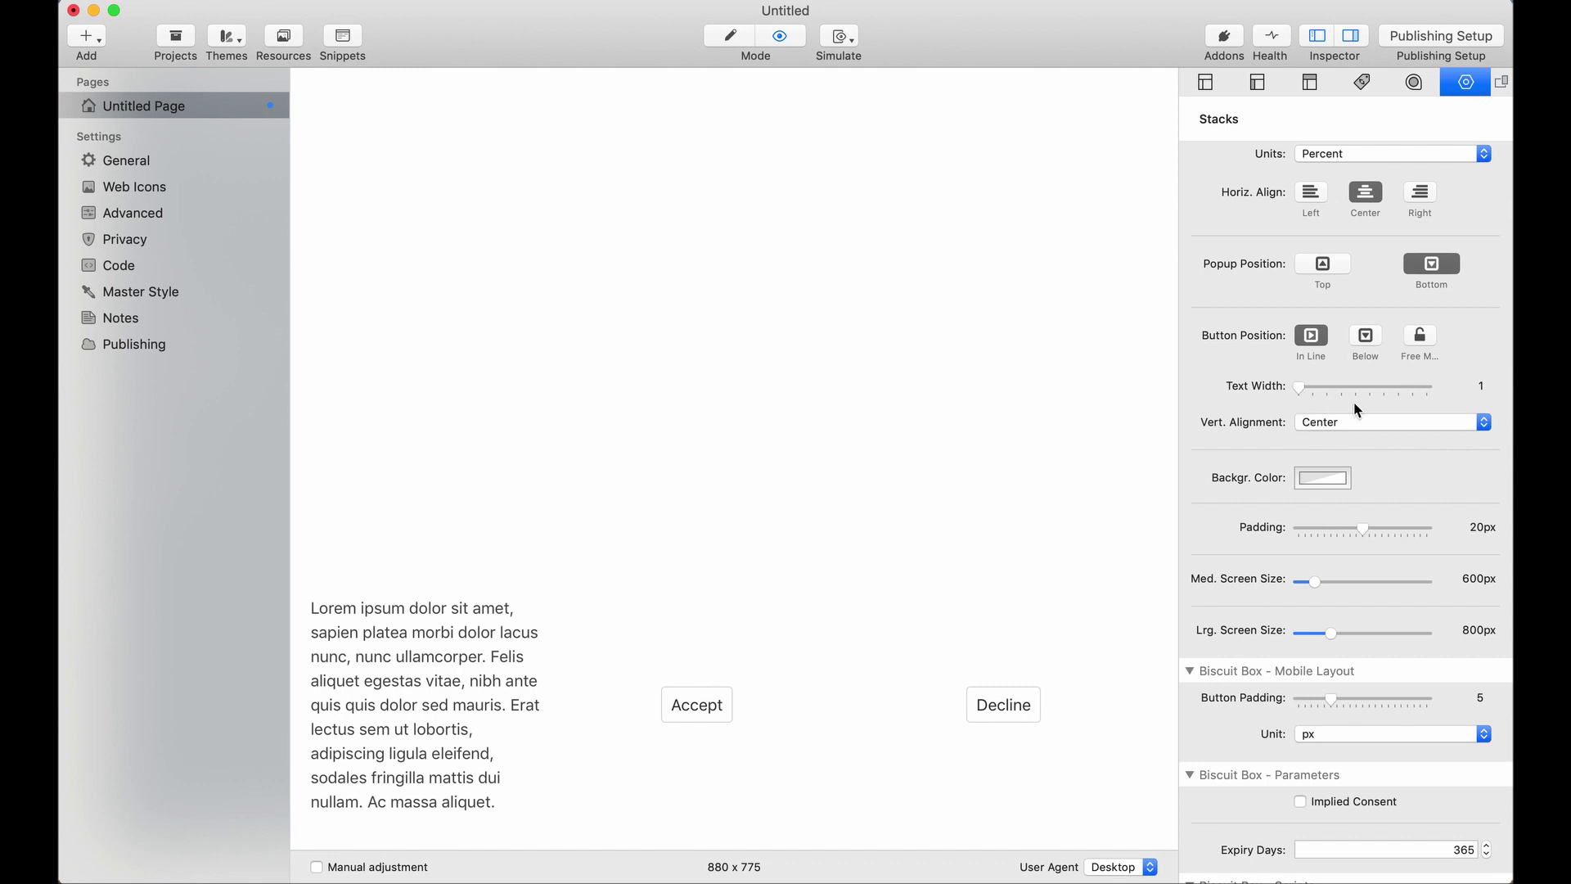
click(1429, 387)
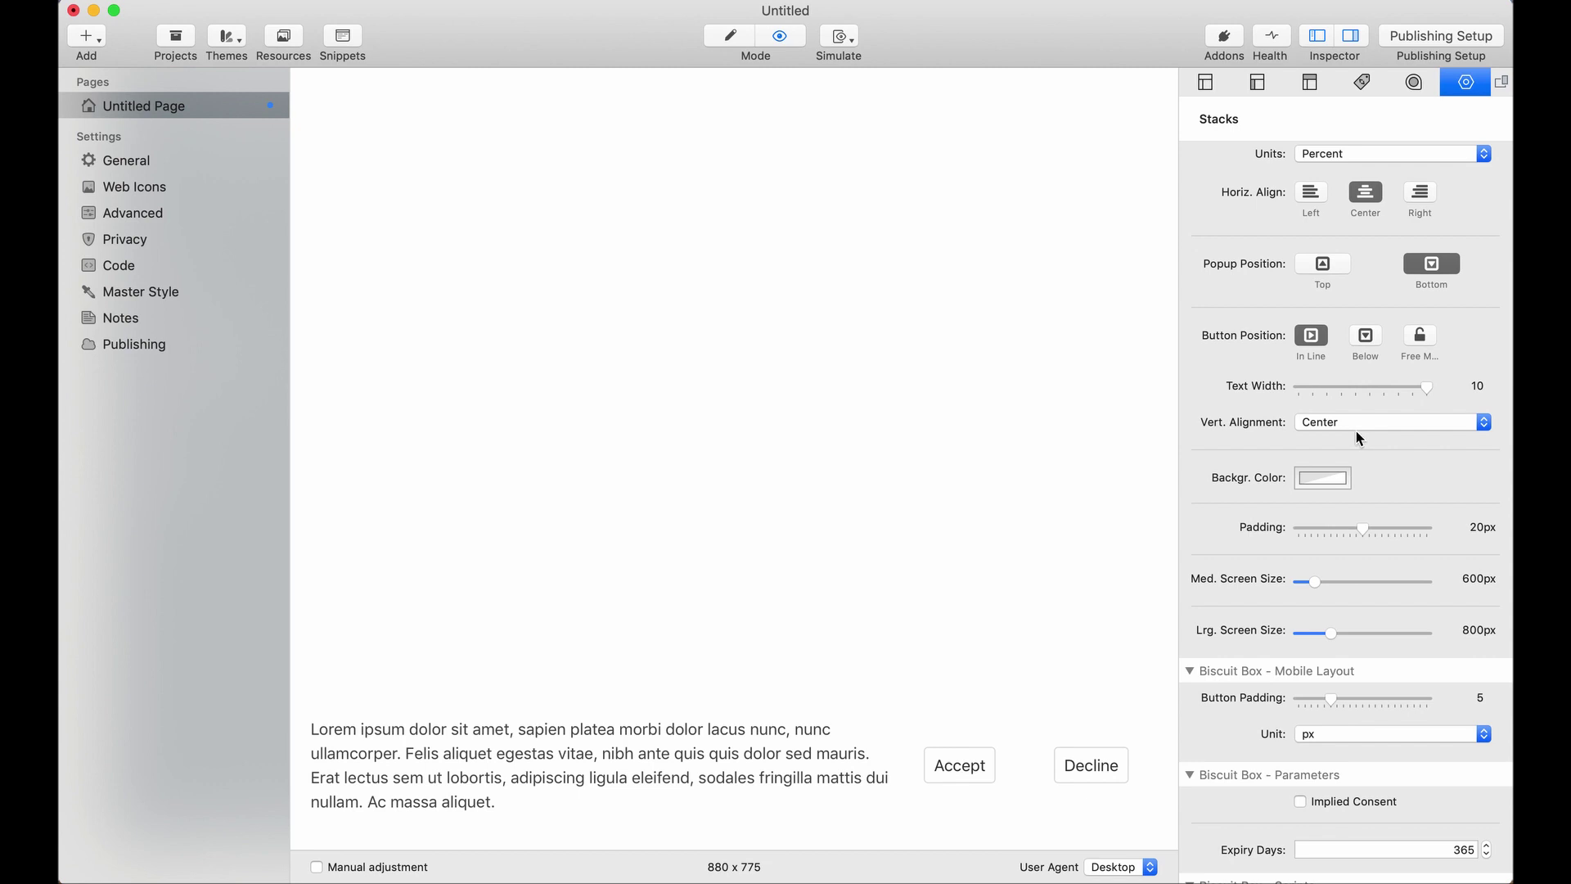
Position the popup's buttons below the text and set the text bottom padding to 0 em after trying 14 and 4
click(1365, 342)
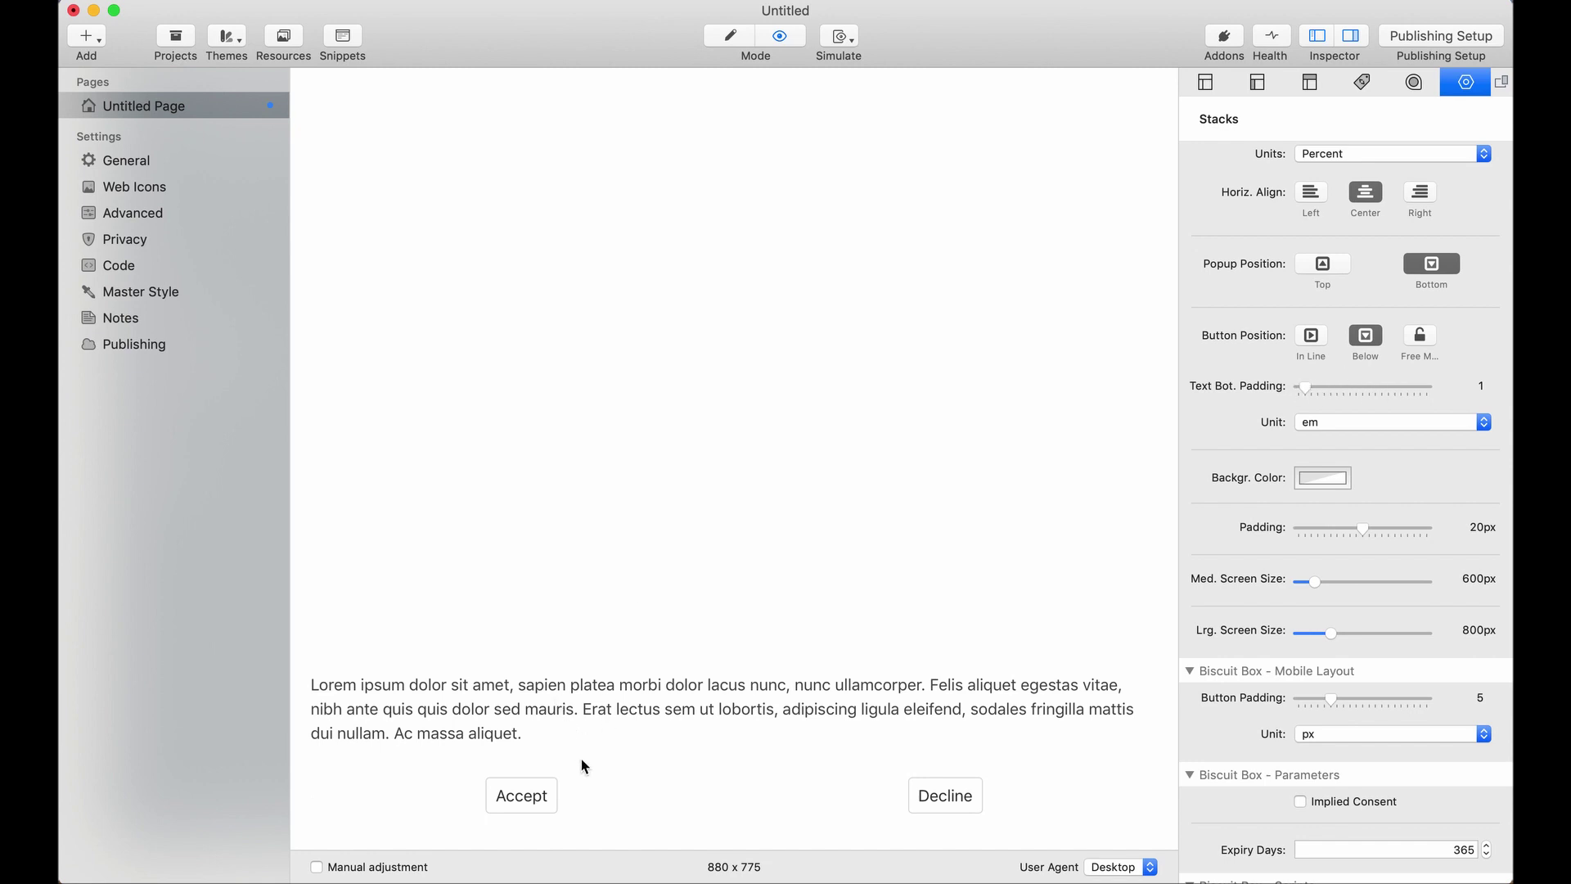
click(520, 795)
click(1388, 386)
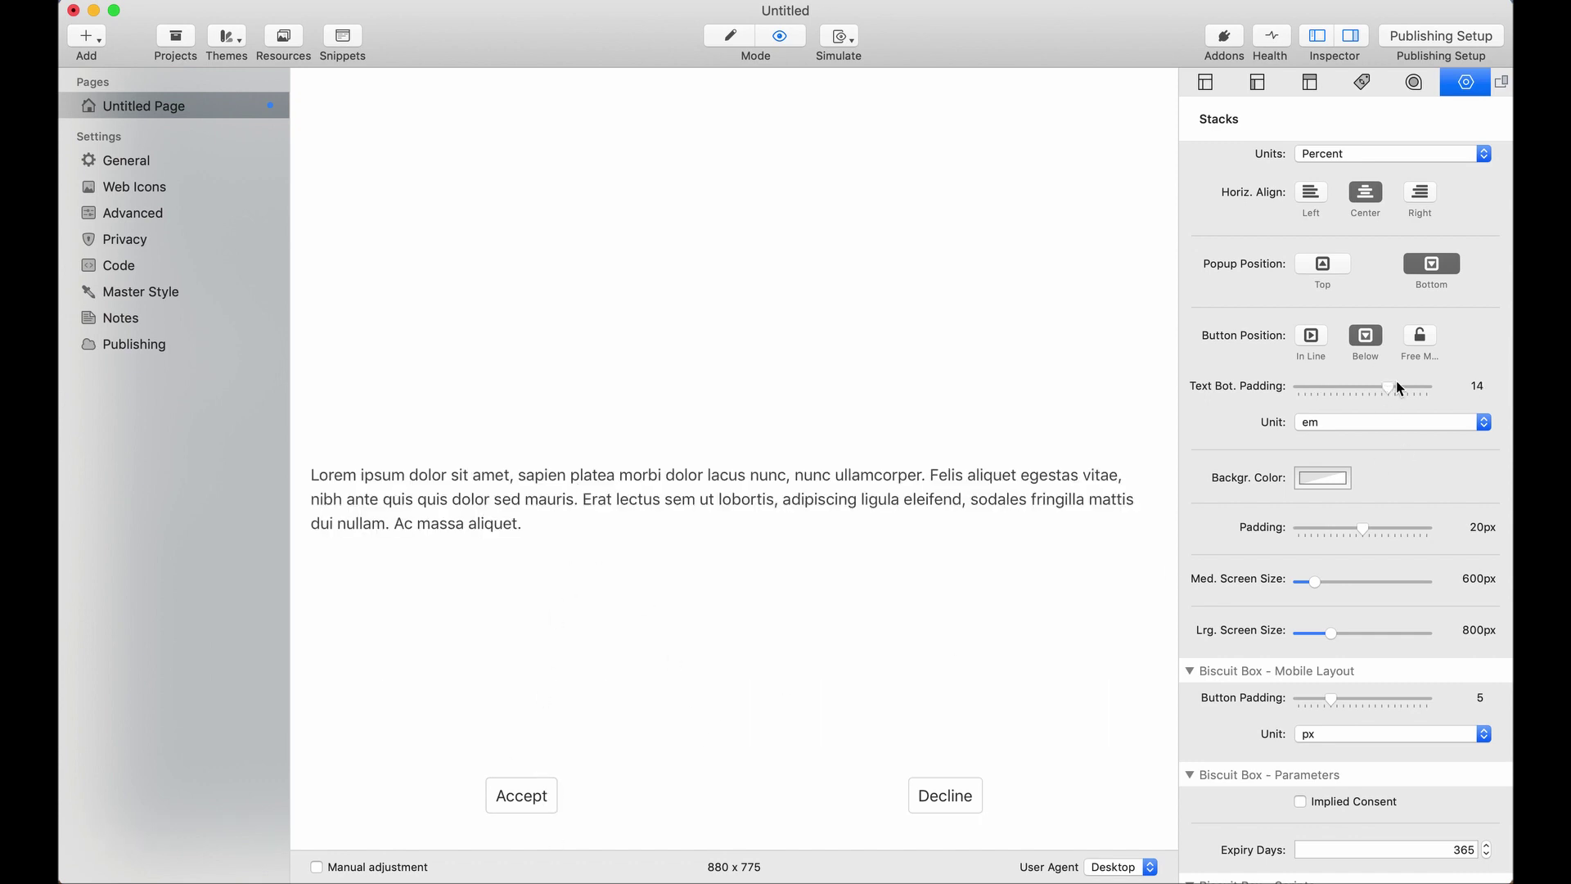
click(1326, 385)
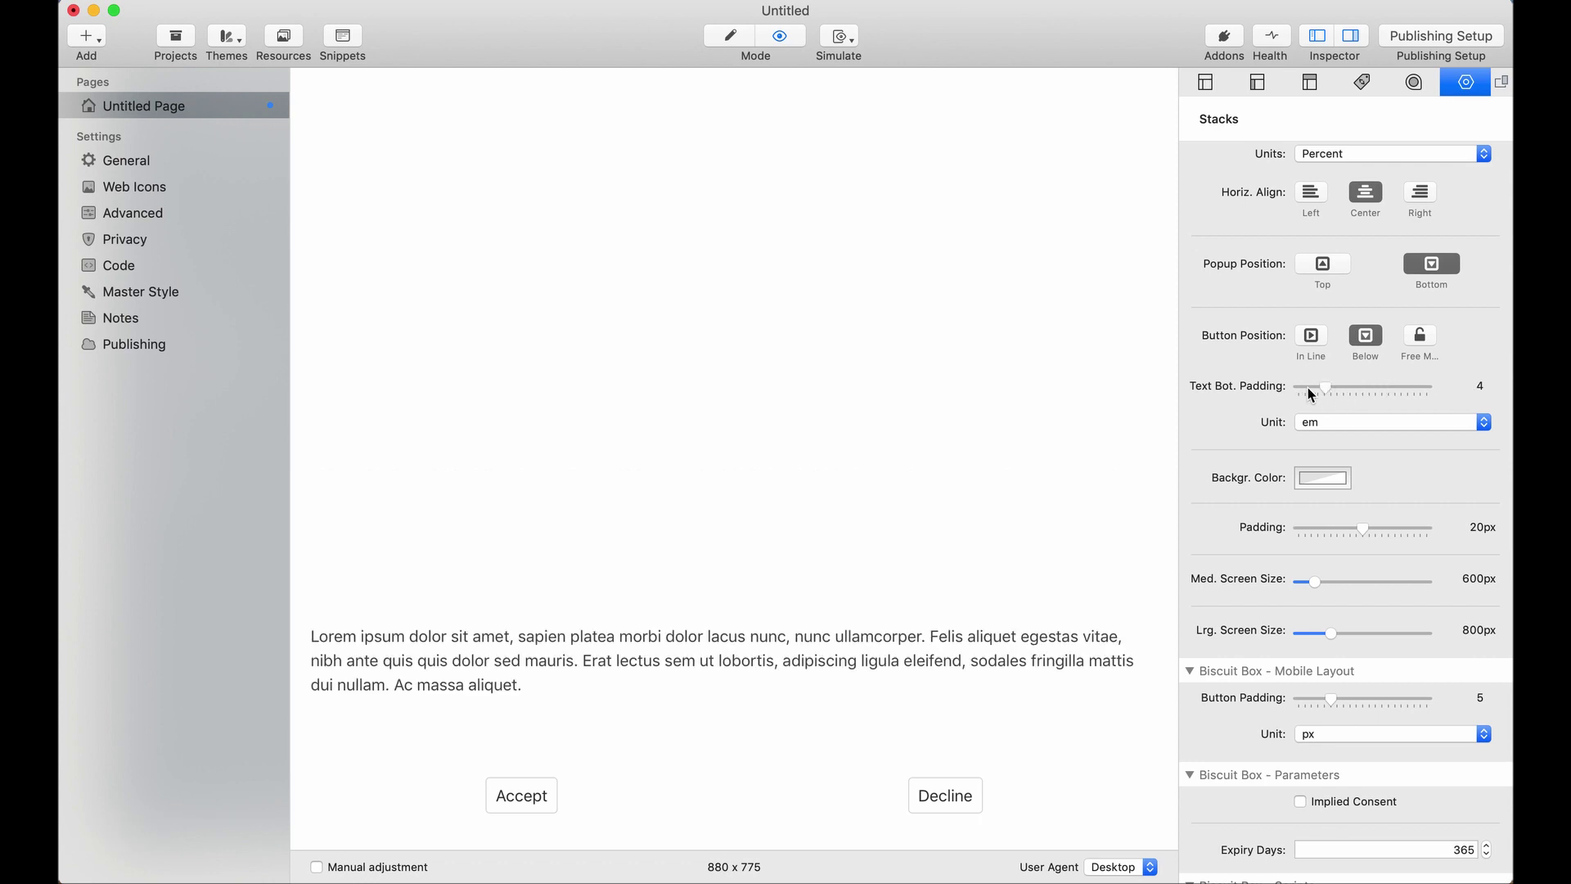
click(1306, 386)
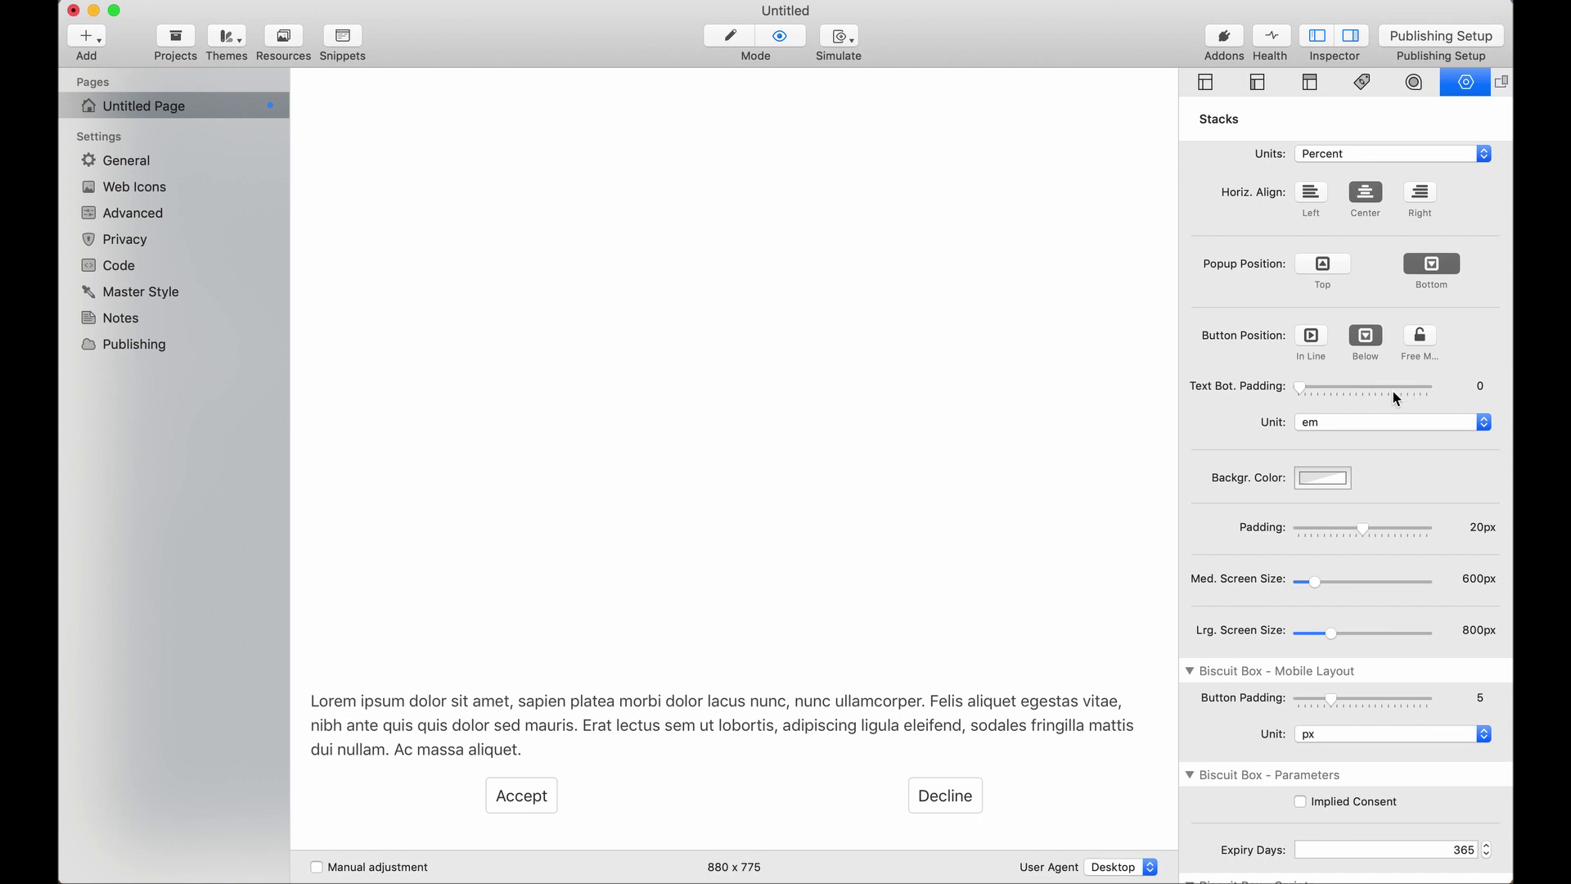
Set the popup's button position to the free option and add a 2 Column stack inside Biscuit Box 3 in edit mode
click(1422, 337)
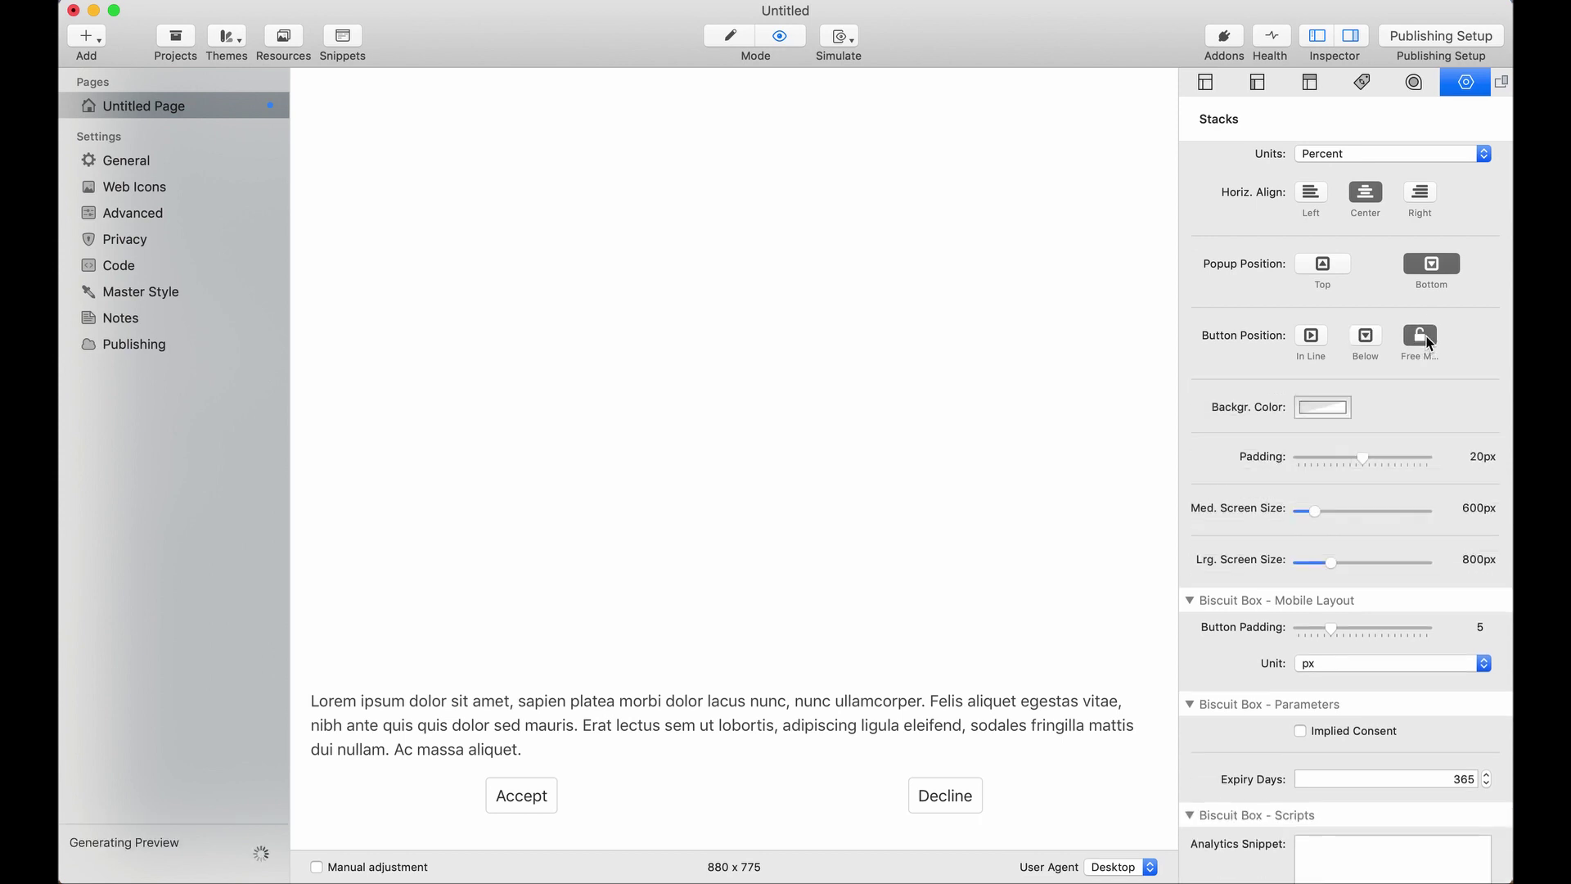
click(728, 32)
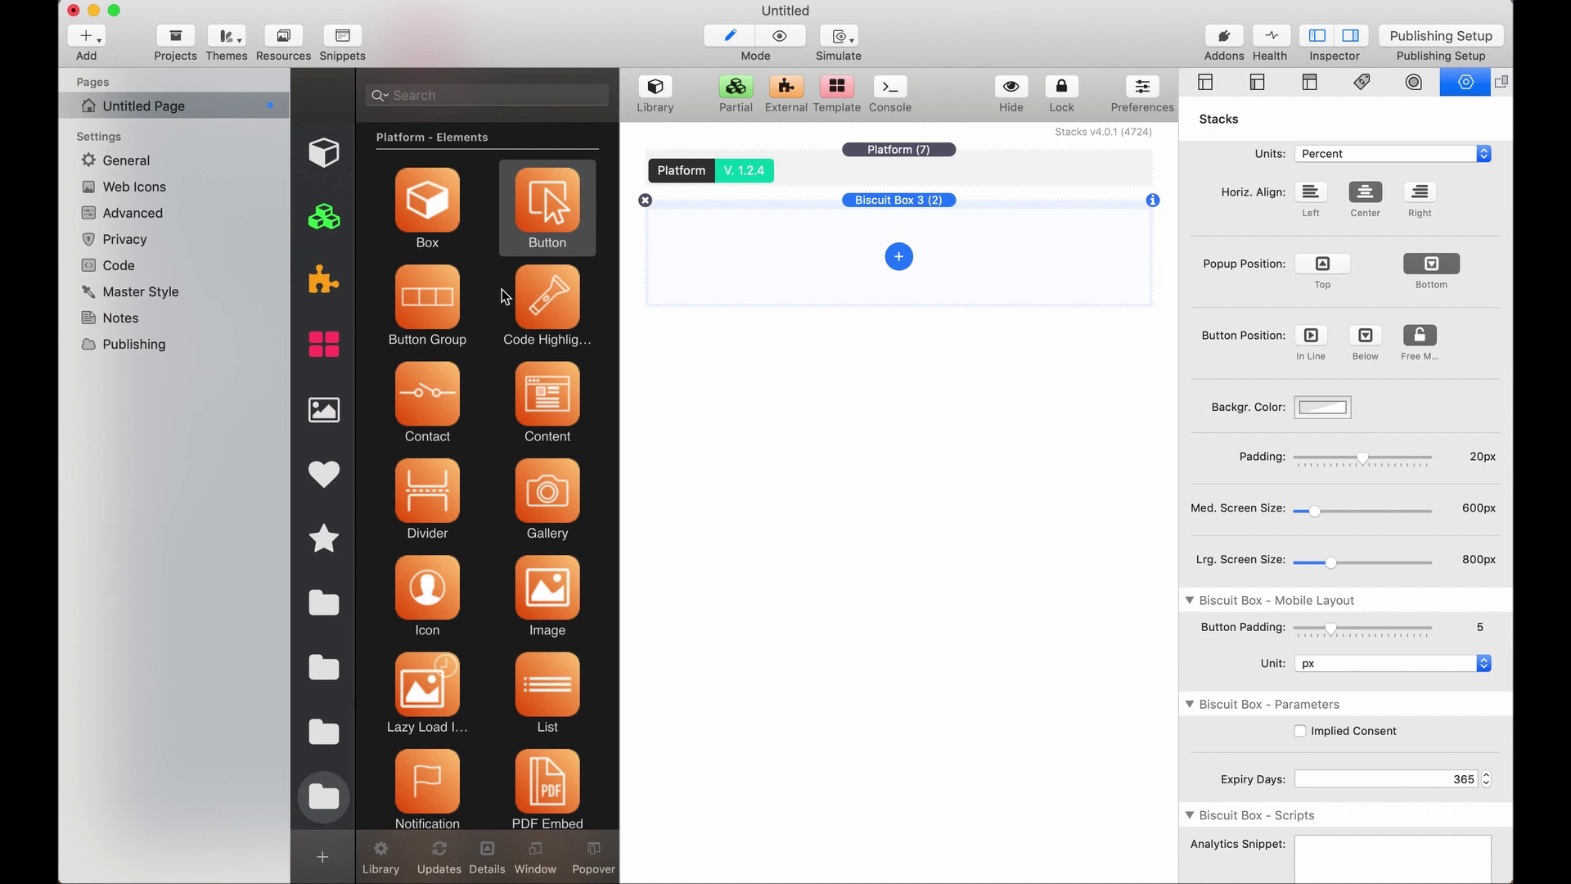
scroll(505, 294, up, 12)
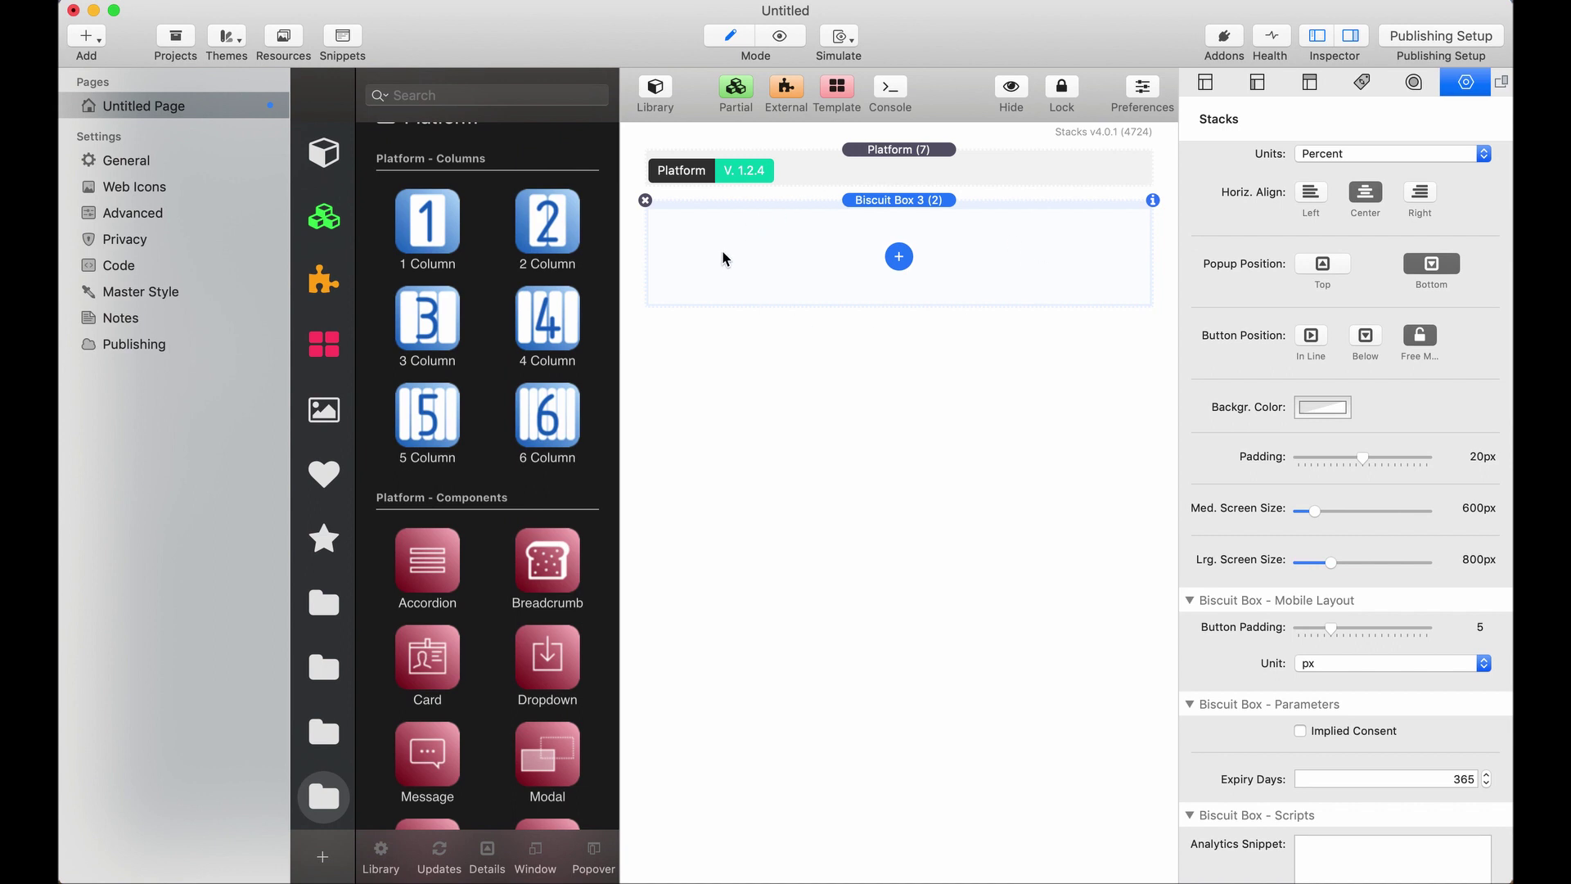
drag(546, 221, 908, 253)
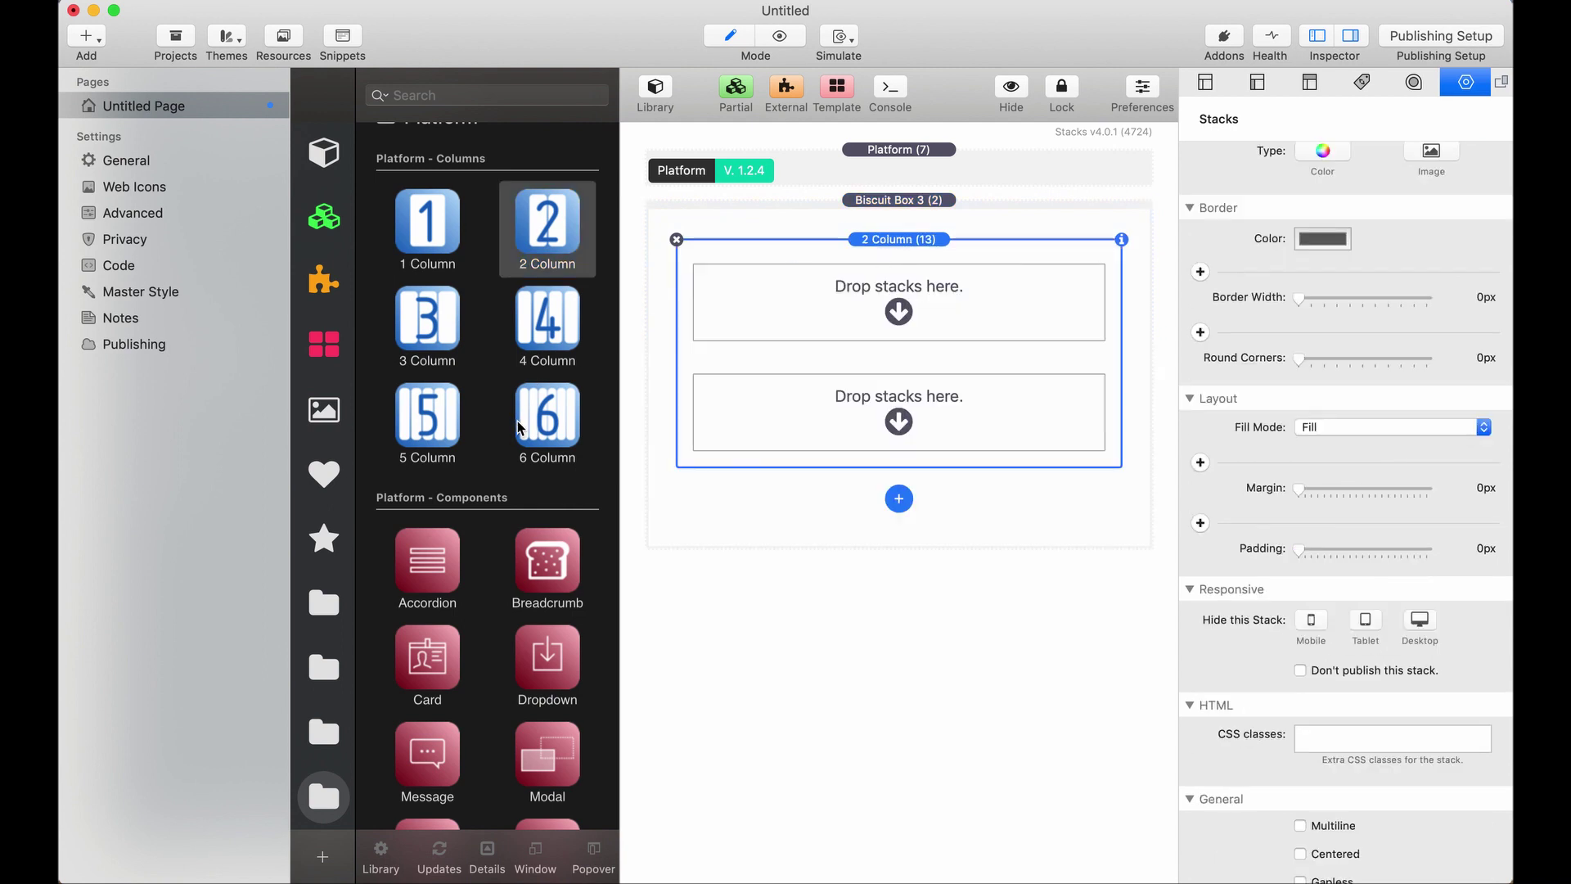
Add a Content stack to the first column of the 2 Column stack and hide the stack library
scroll(519, 426, down, 15)
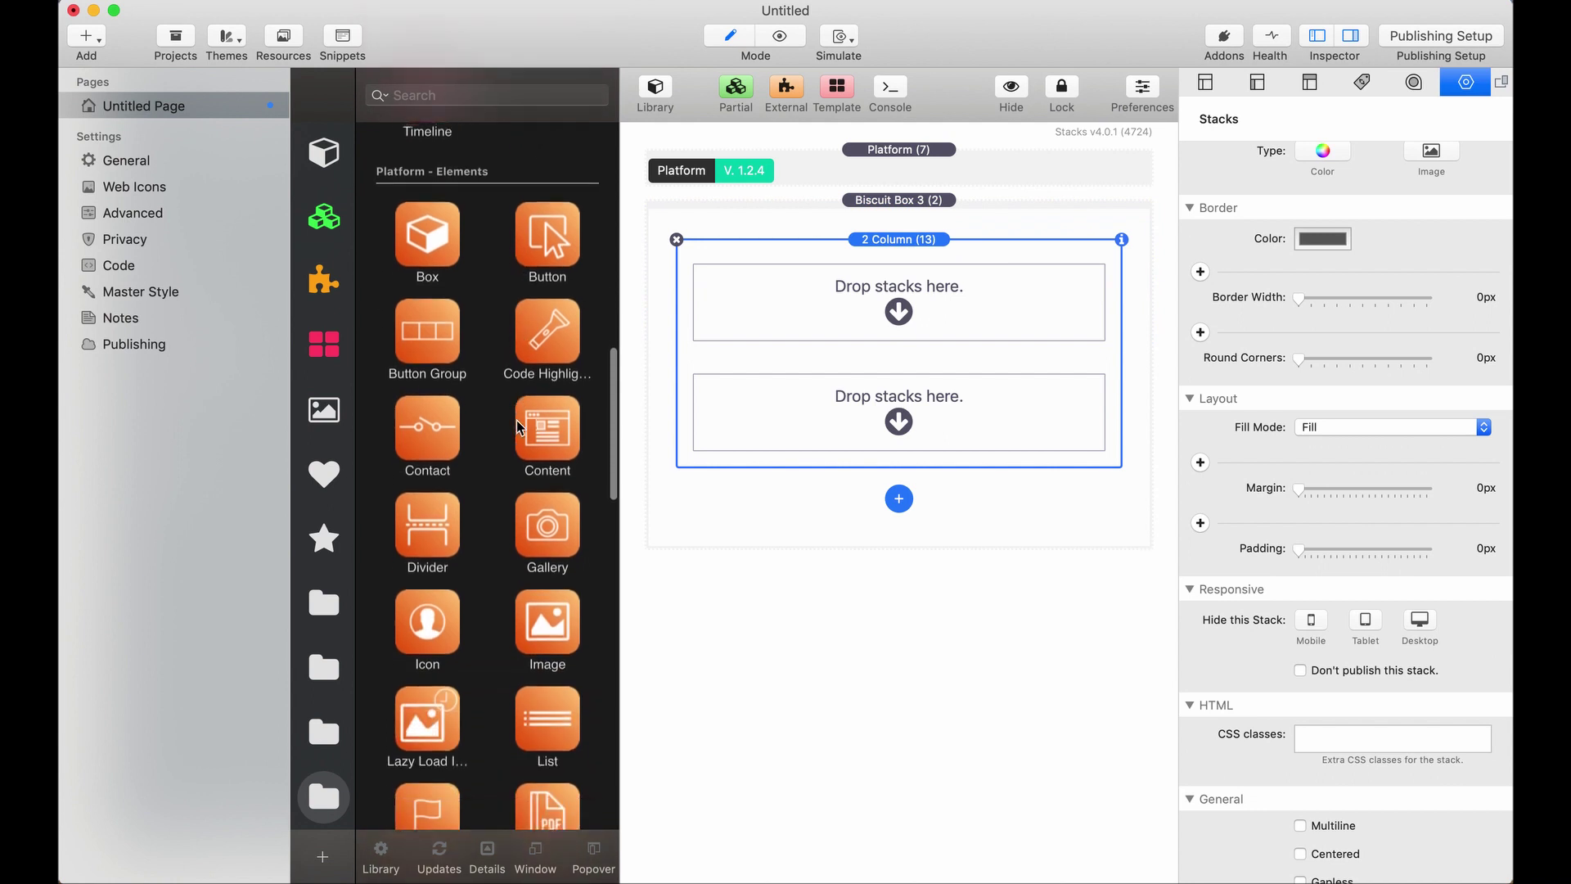
scroll(517, 427, down, 1)
drag(528, 401, 813, 325)
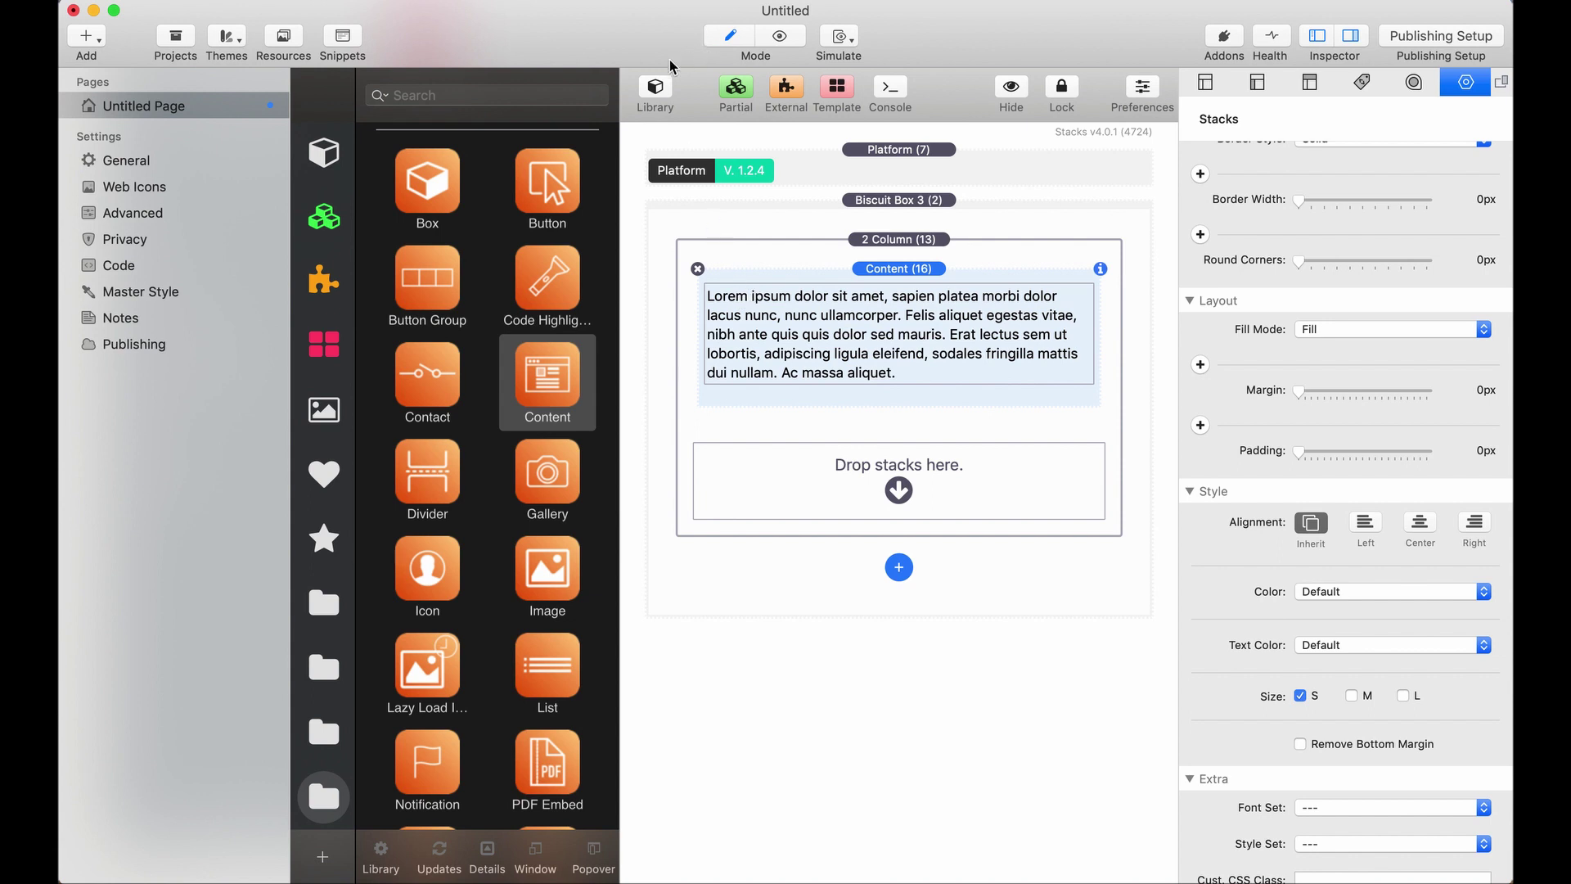
click(654, 91)
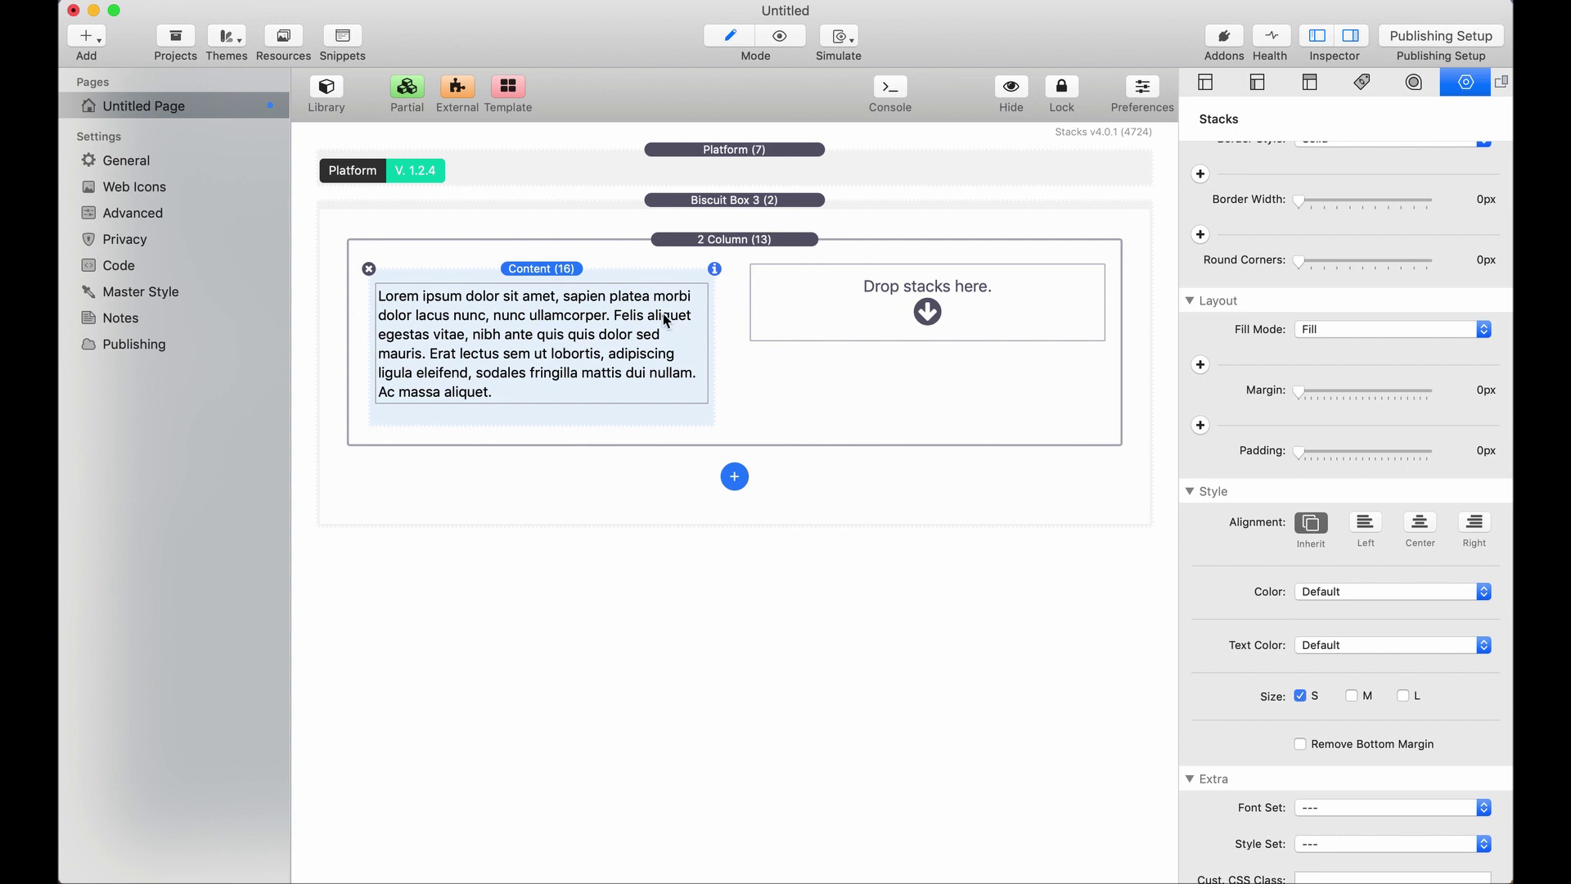
Add an Accept Button and a Decline Button container to Biscuit Box 3 and move both into the second column
click(734, 476)
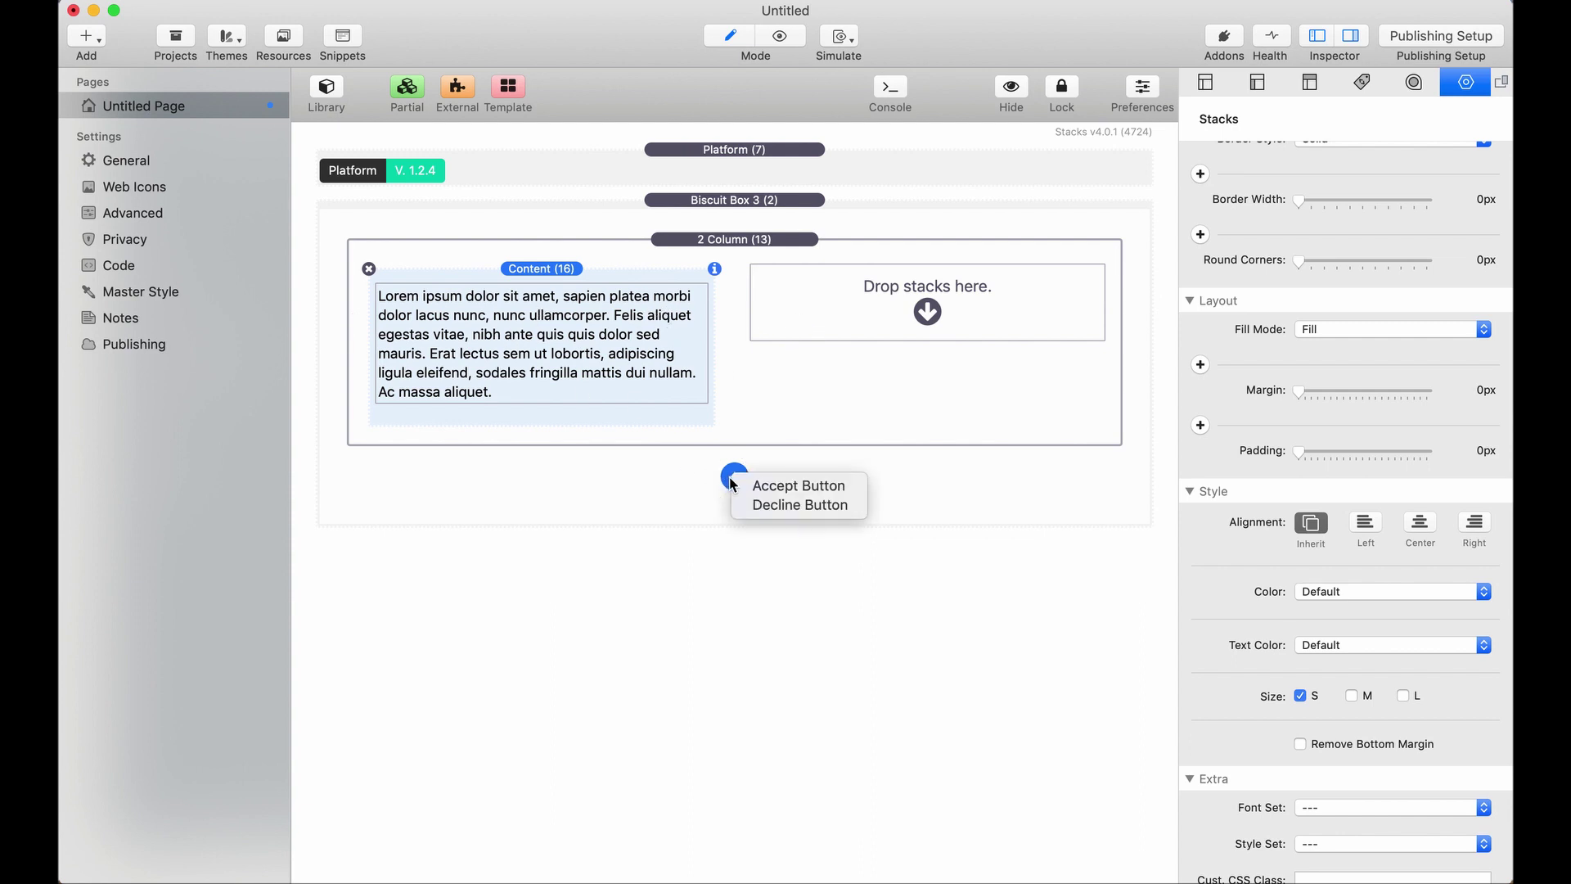
click(795, 486)
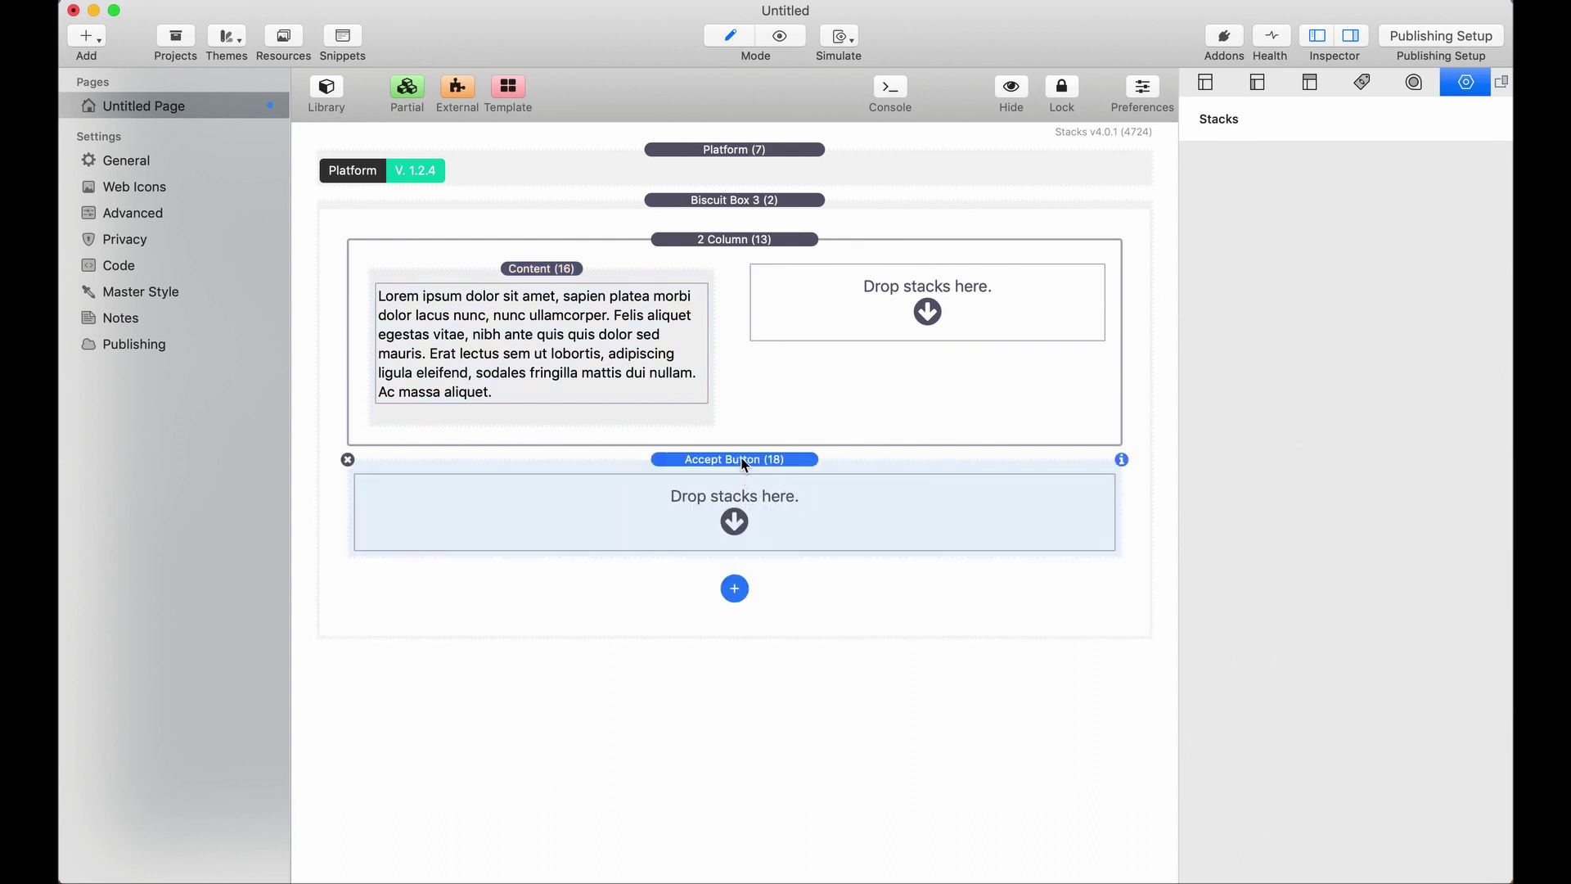
drag(743, 461, 876, 306)
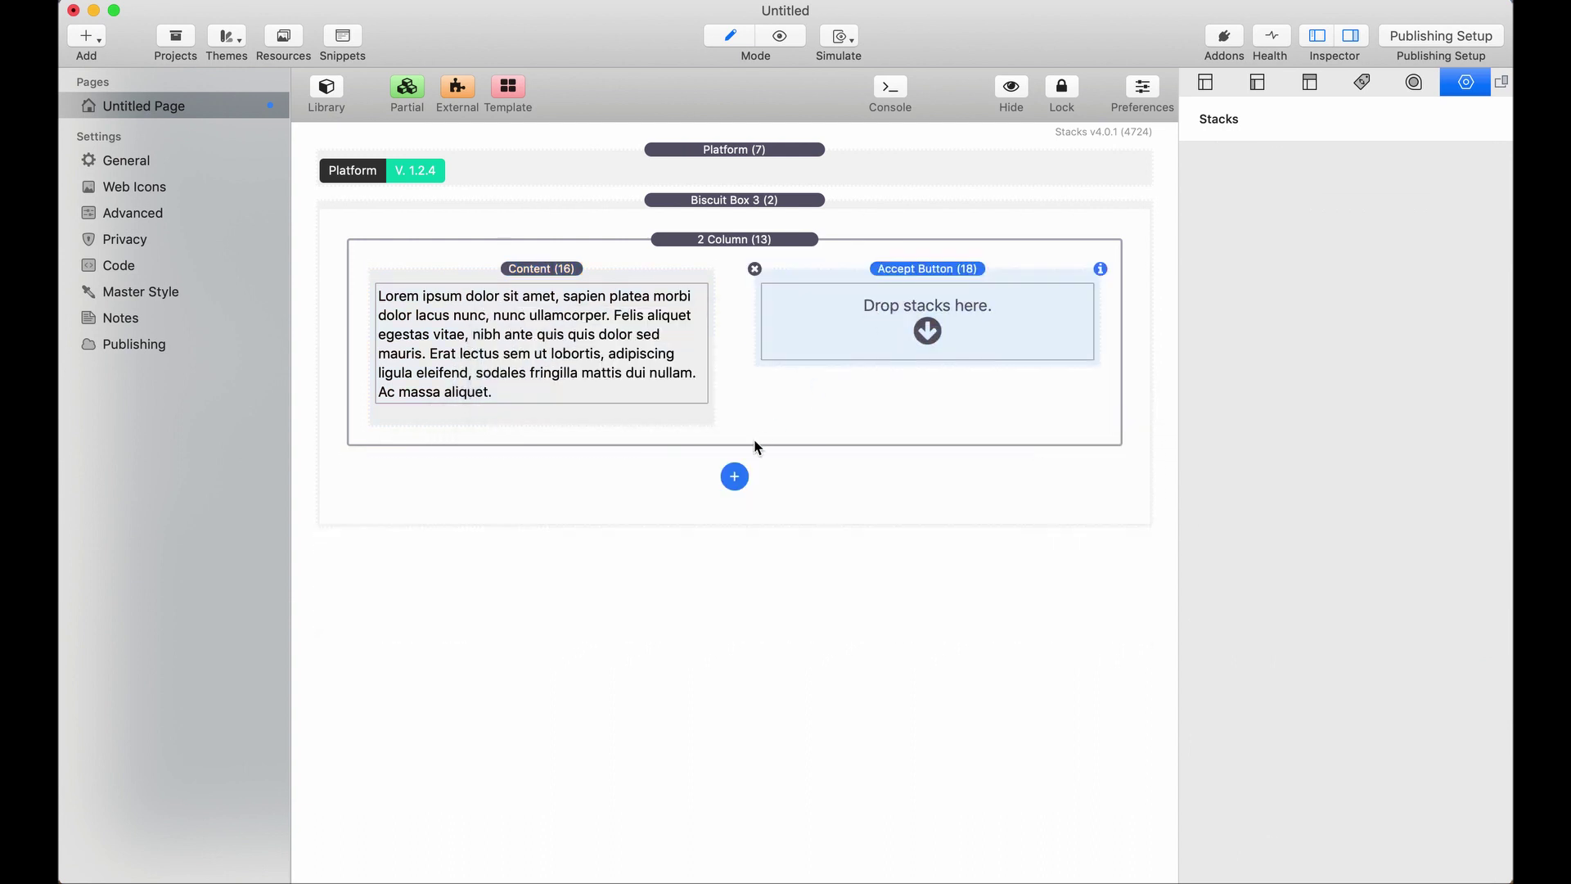
click(734, 476)
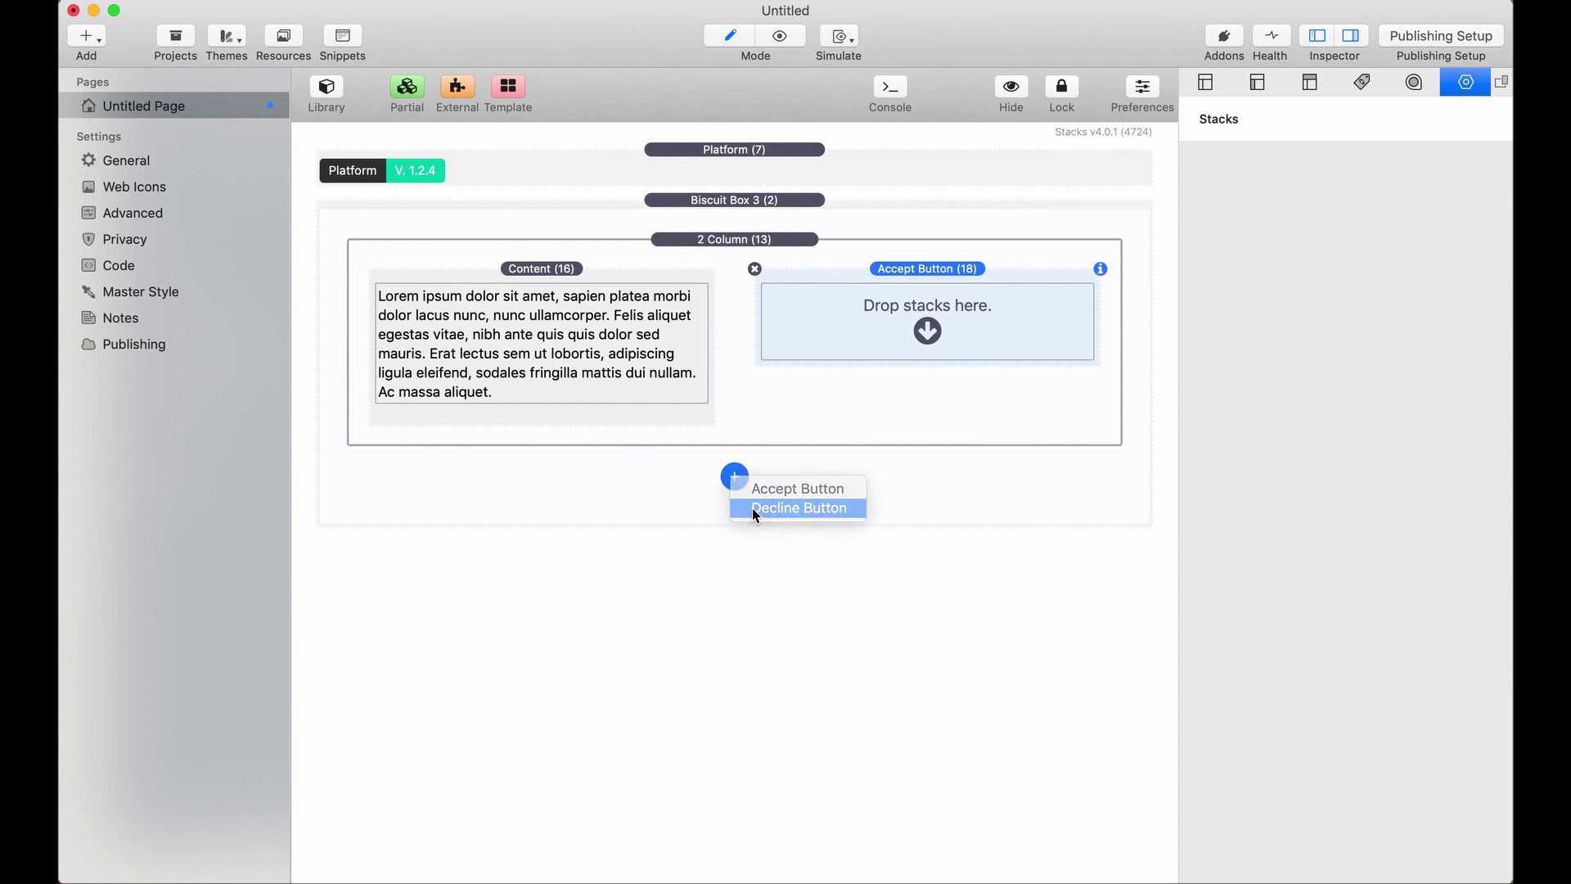
click(752, 508)
drag(746, 467, 921, 371)
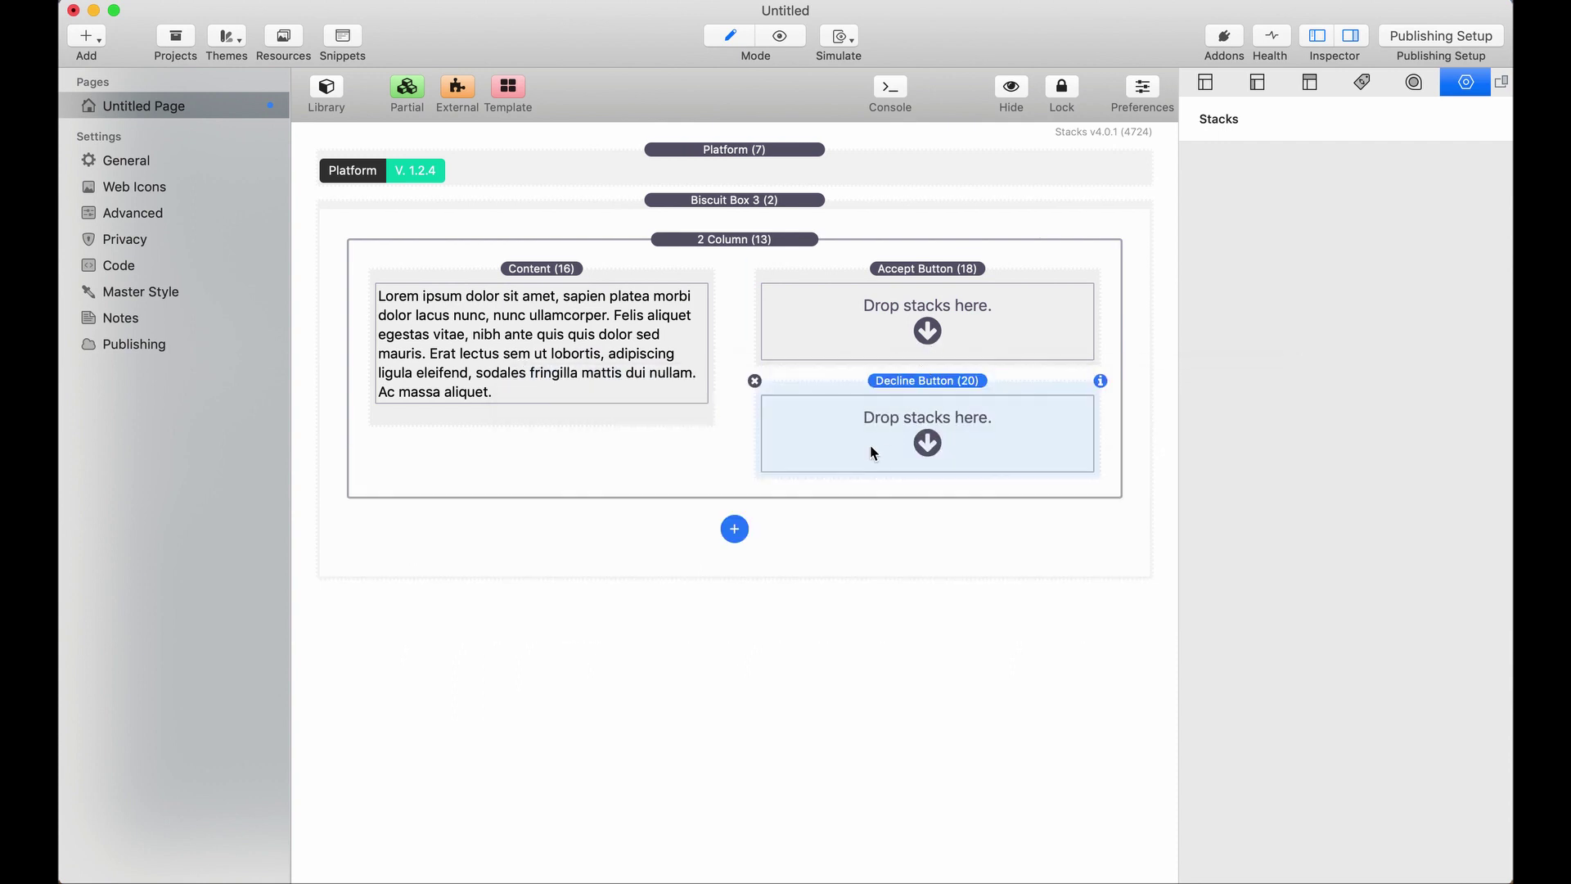
Place a Platform Button stack inside both the Accept Button and the Decline Button containers
click(327, 94)
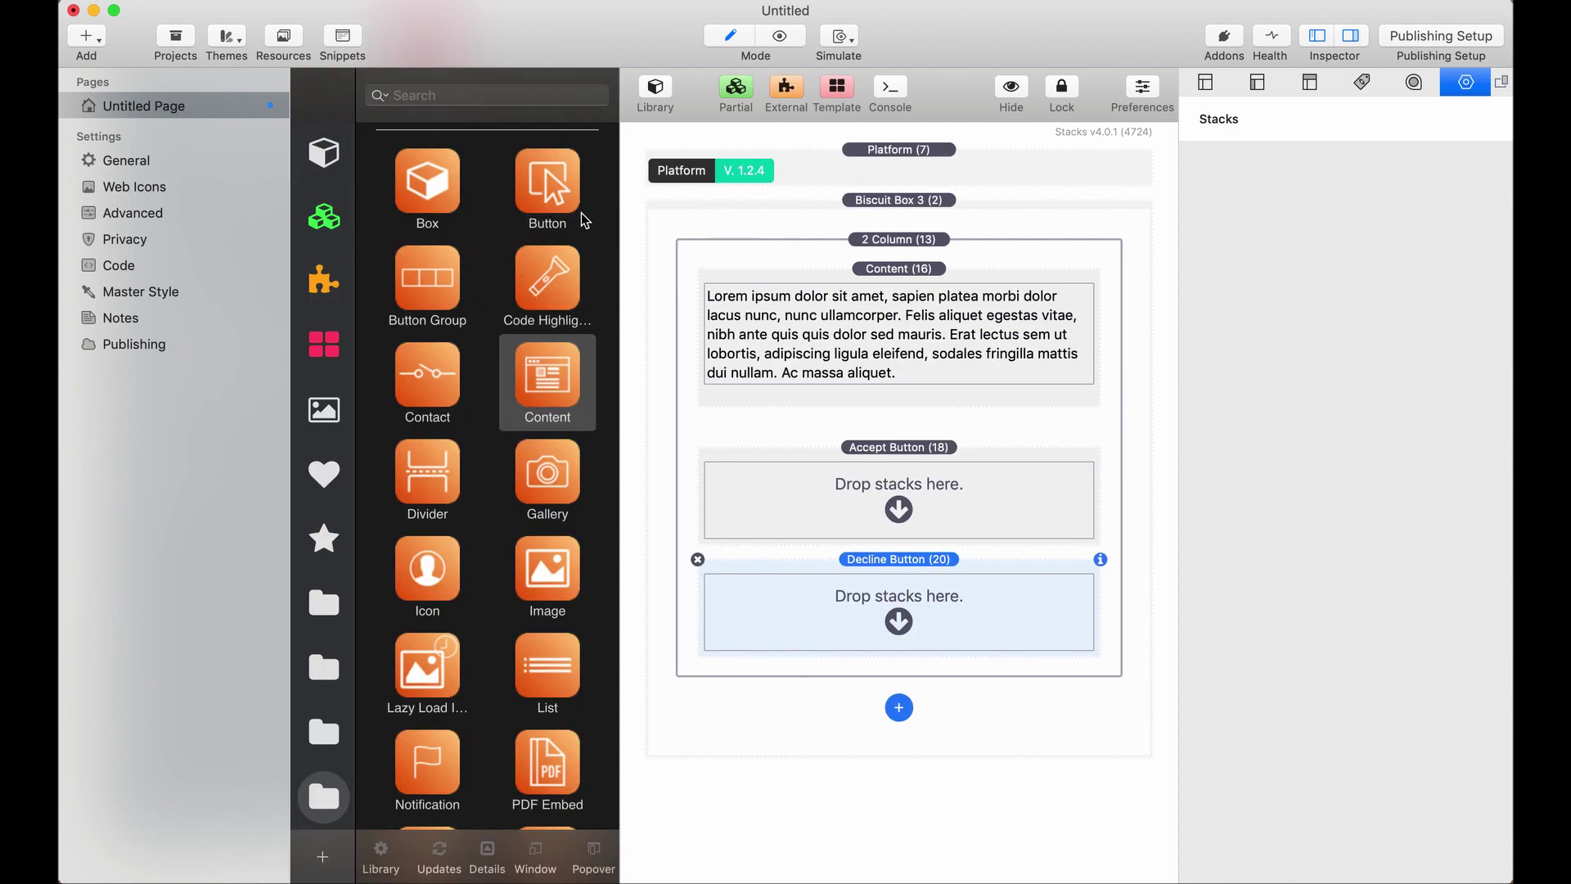
drag(561, 182, 797, 495)
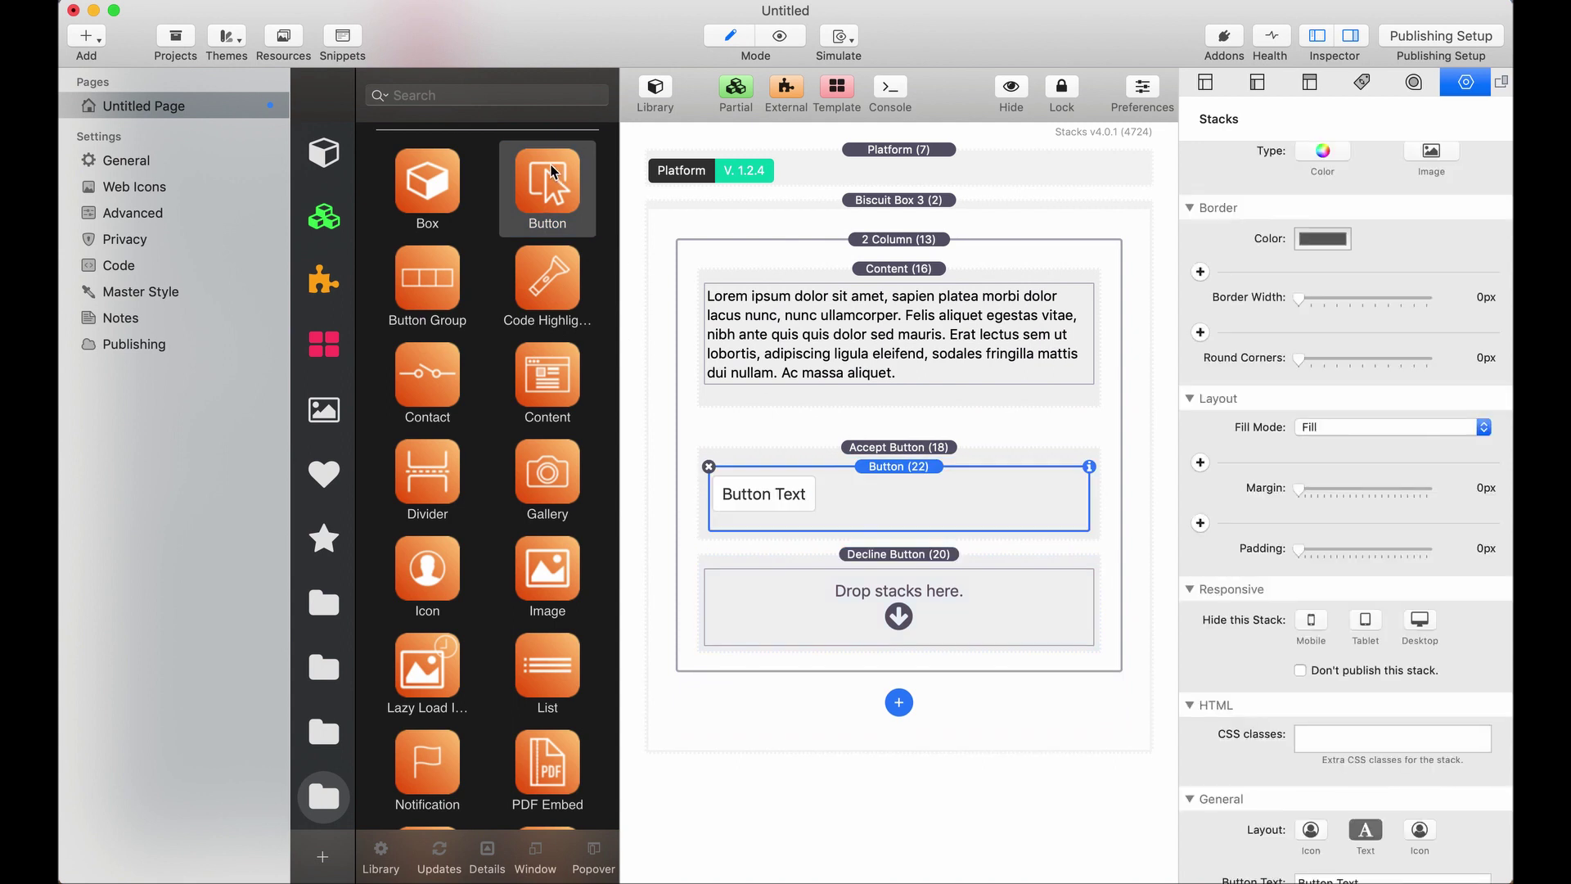
drag(552, 172, 809, 601)
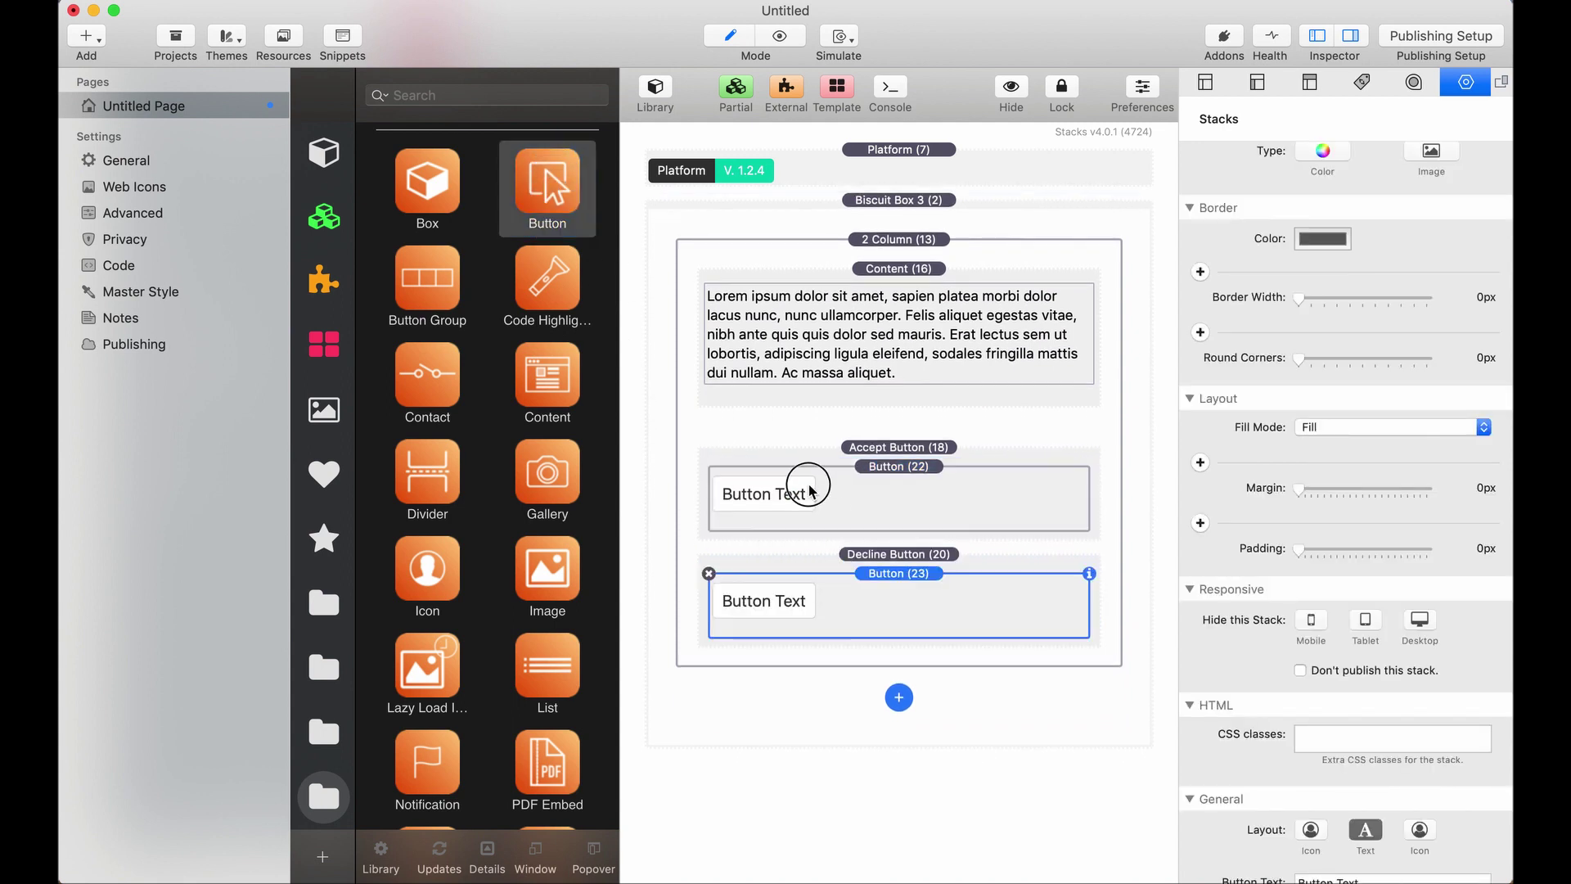
Set the button text to "Accept" in the Accept Button container and "Decline" in the Decline Button container
click(810, 491)
scroll(1388, 604, down, 5)
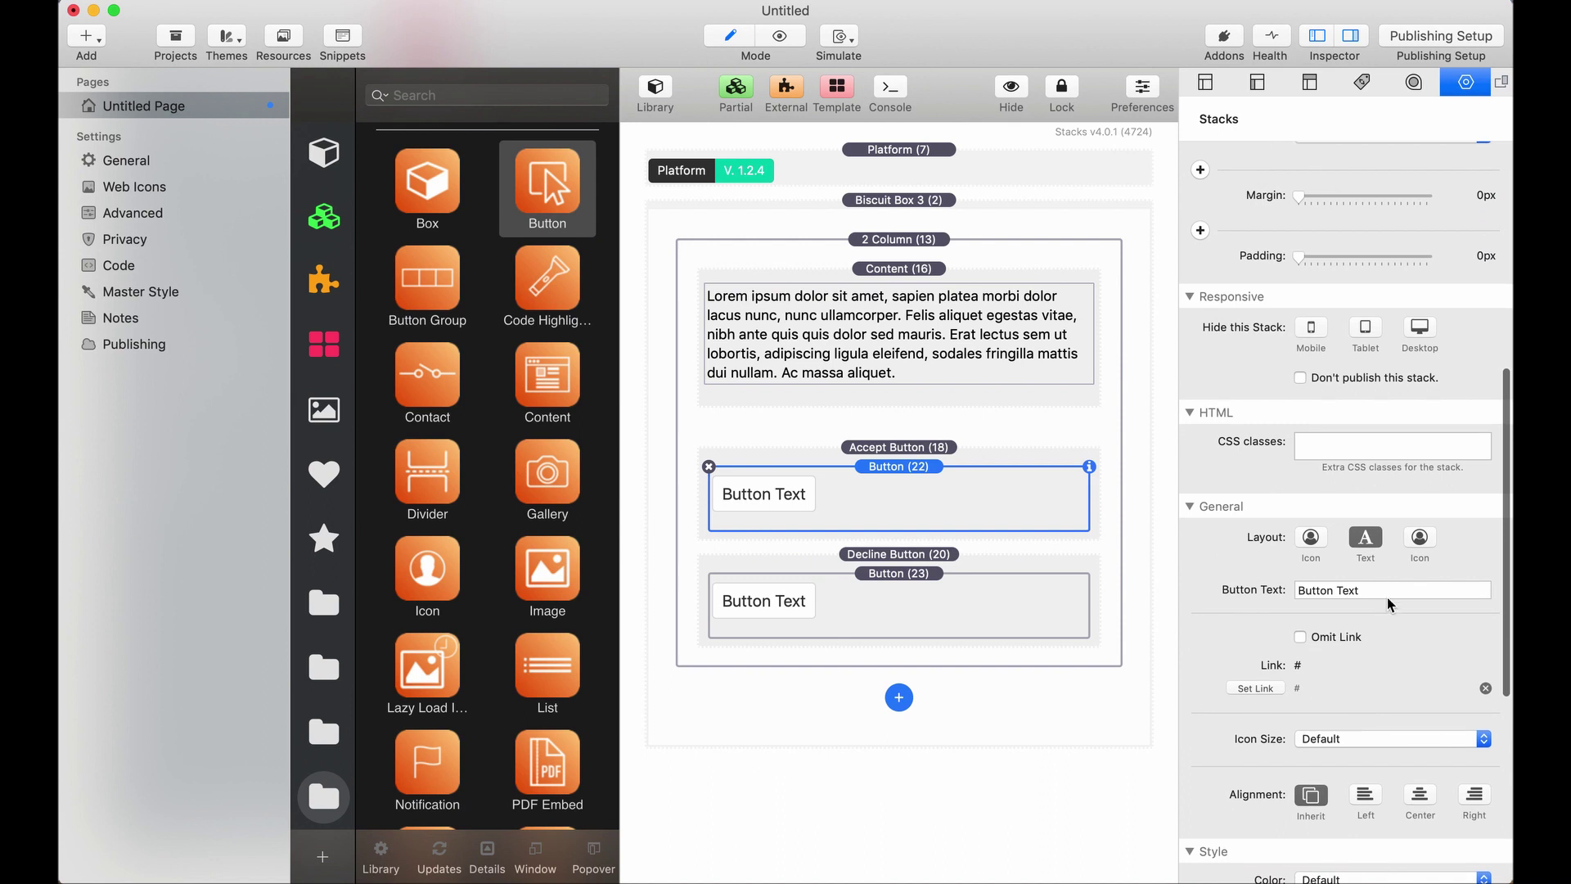
drag(1365, 592, 1240, 595)
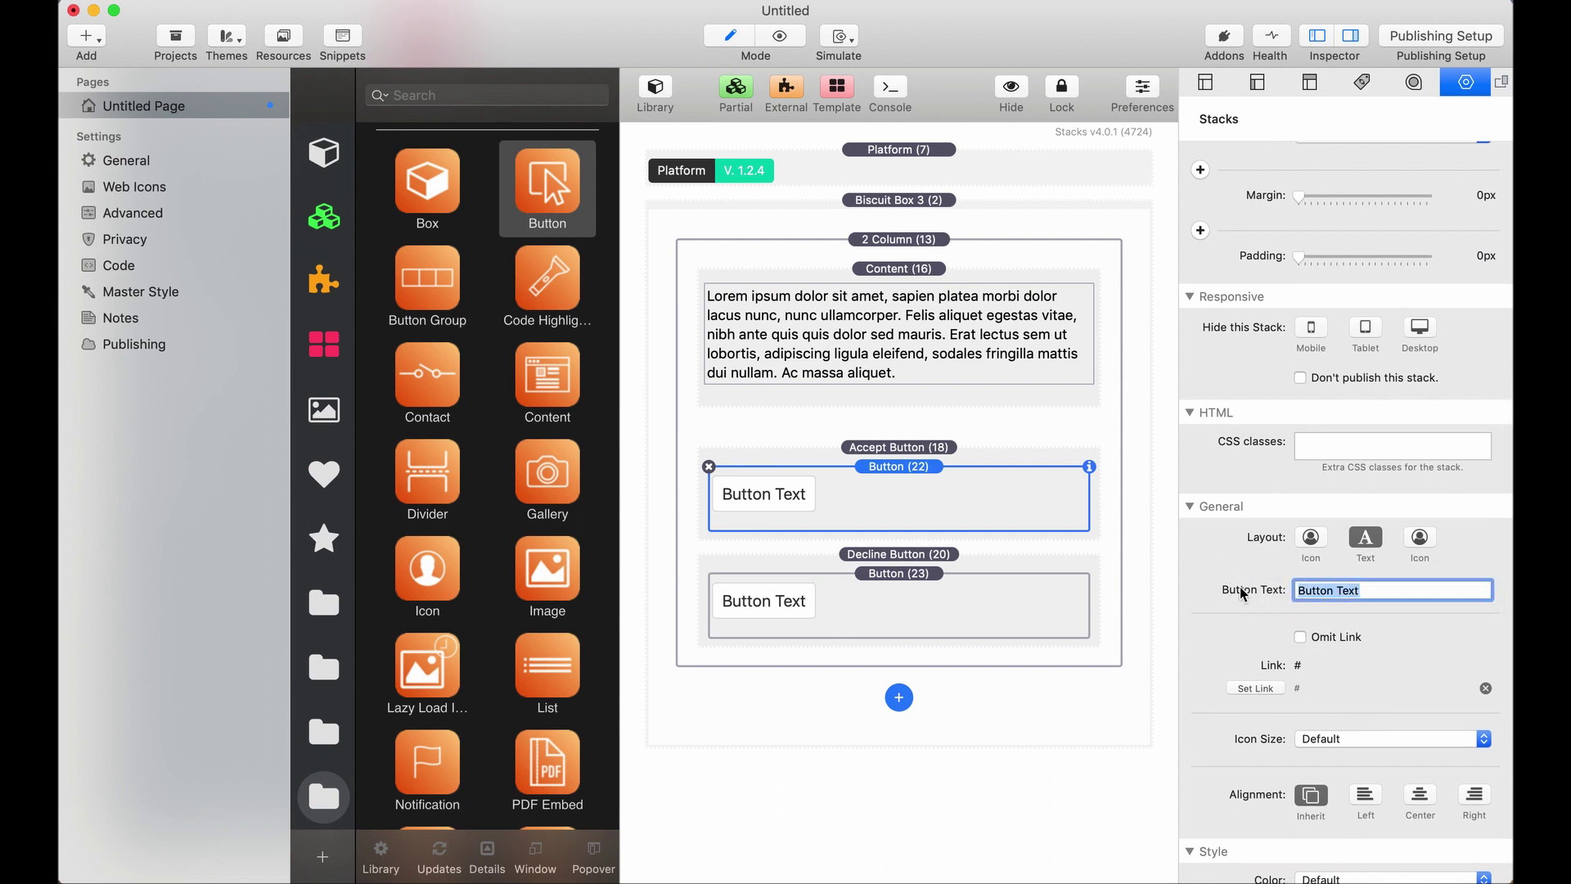
text(Accept)
click(940, 609)
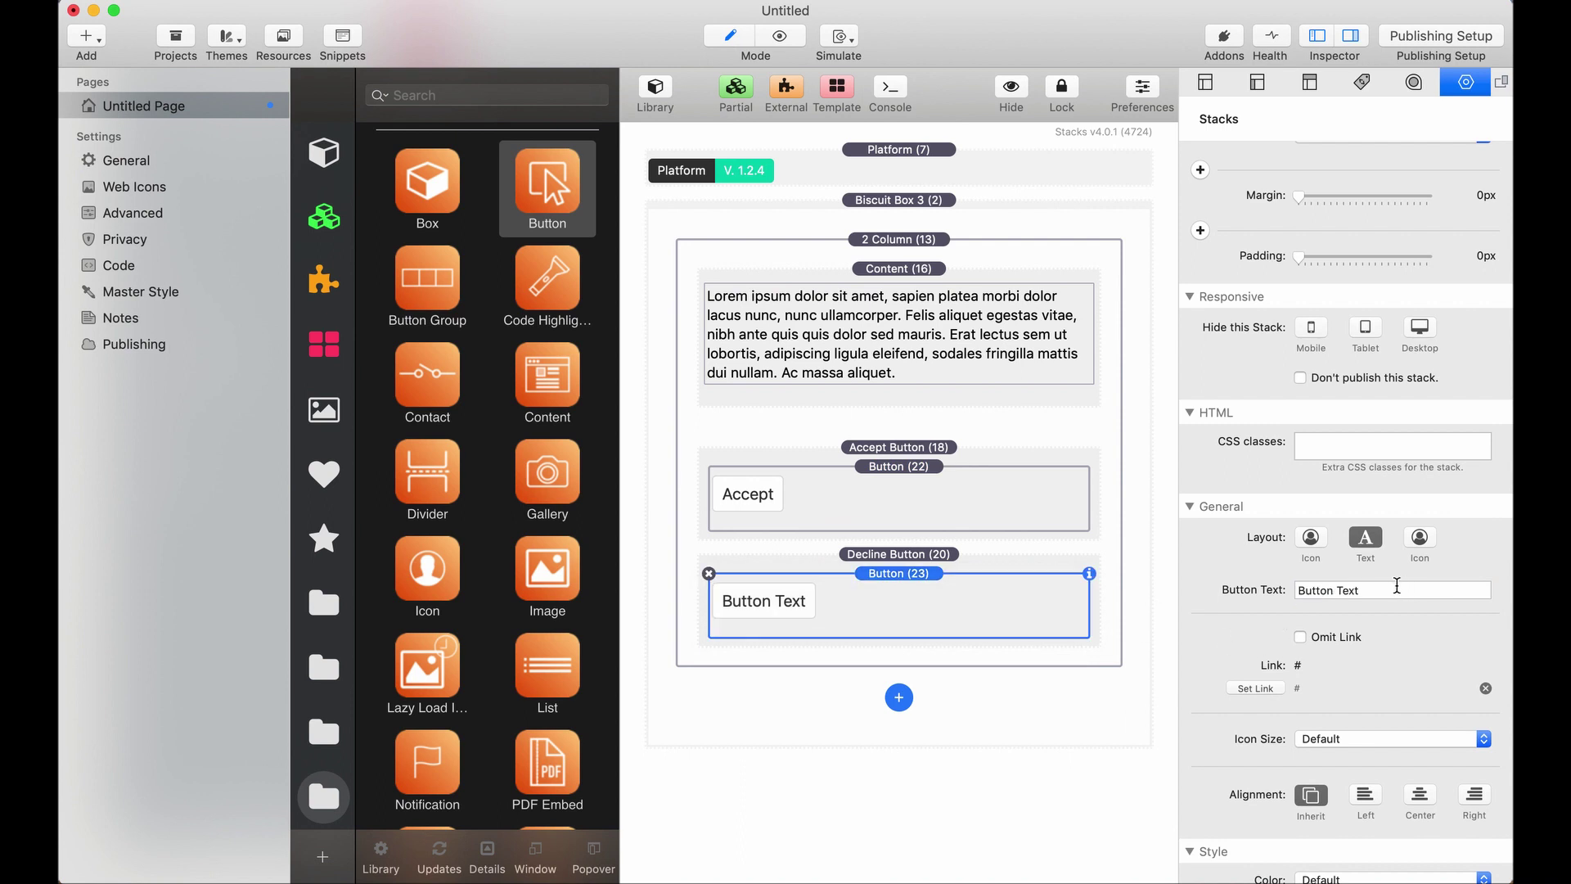
drag(1396, 586, 1137, 586)
text(Decline)
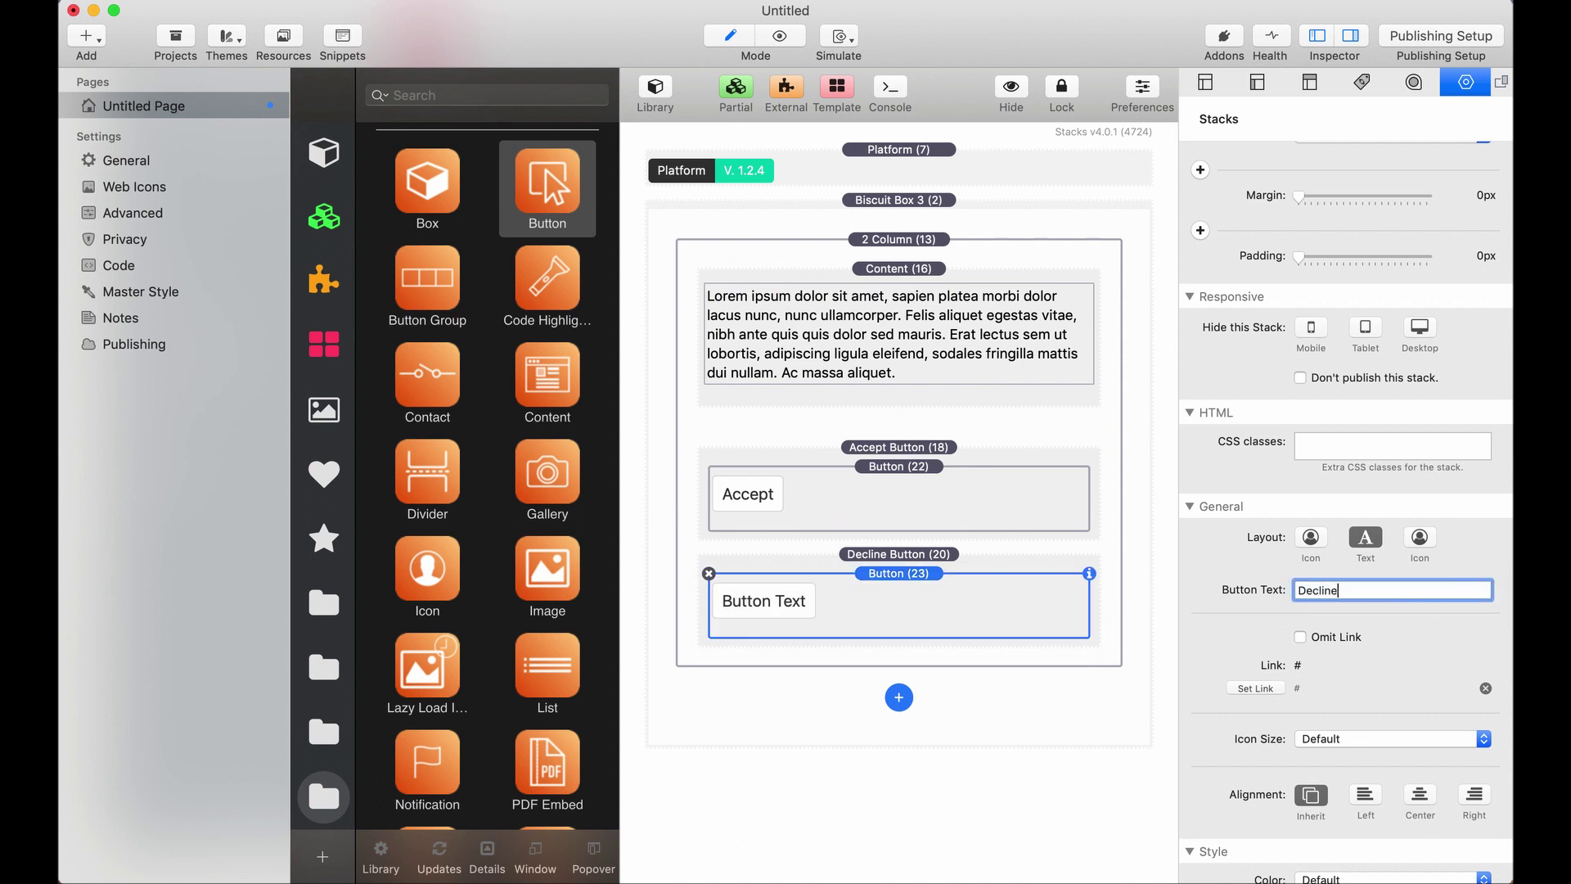
key(Return)
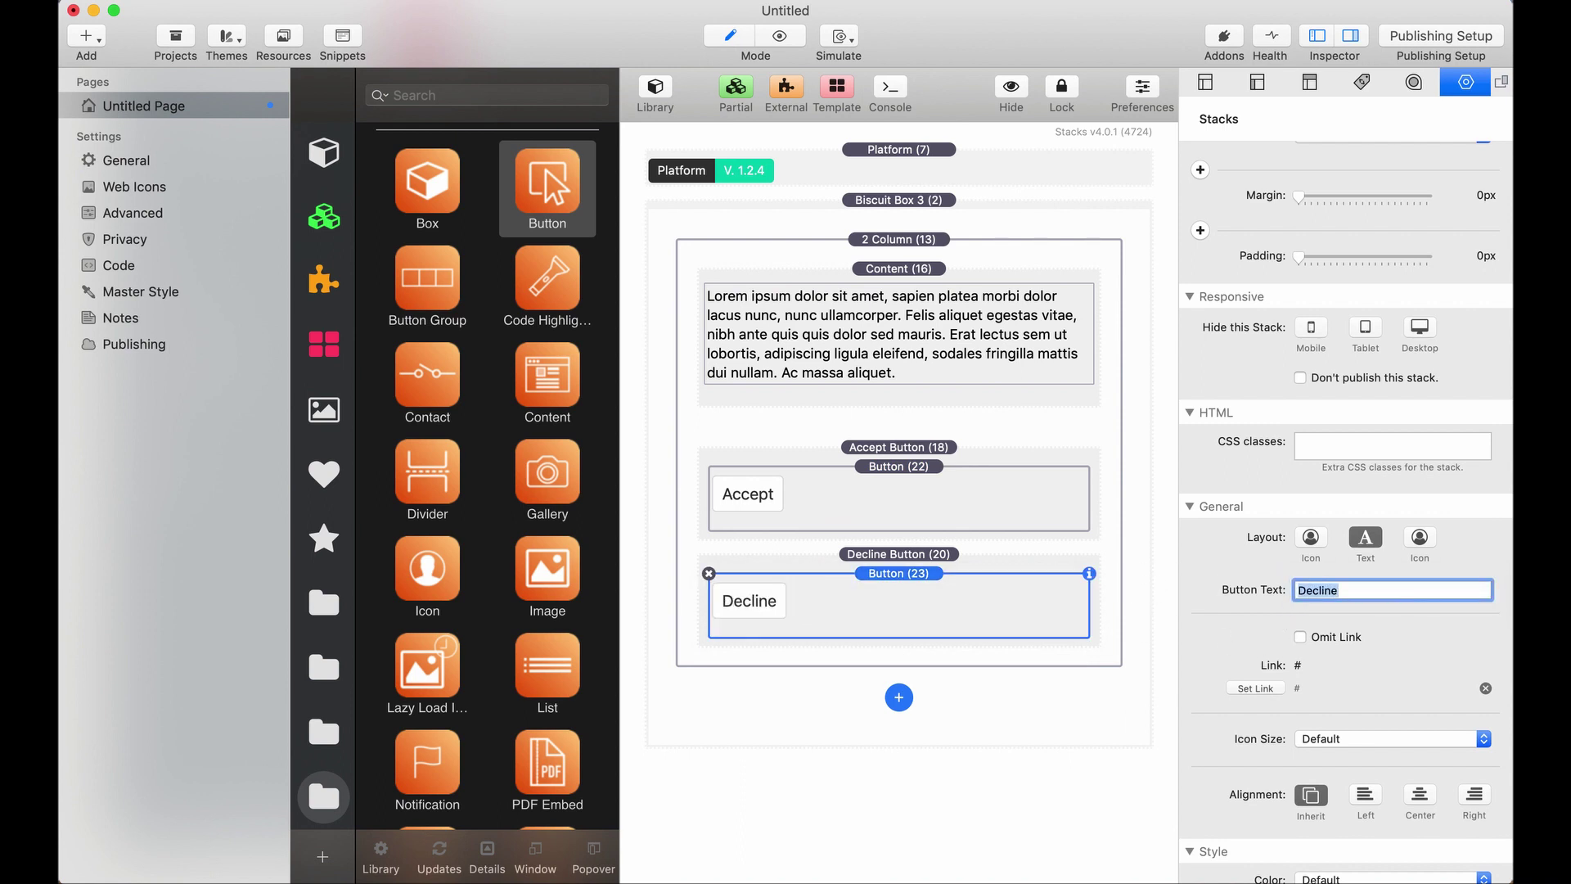
Set the 2 Column stack's tablet size to 8 for Column 1 and 4 for Column 2, and preview the page
click(910, 219)
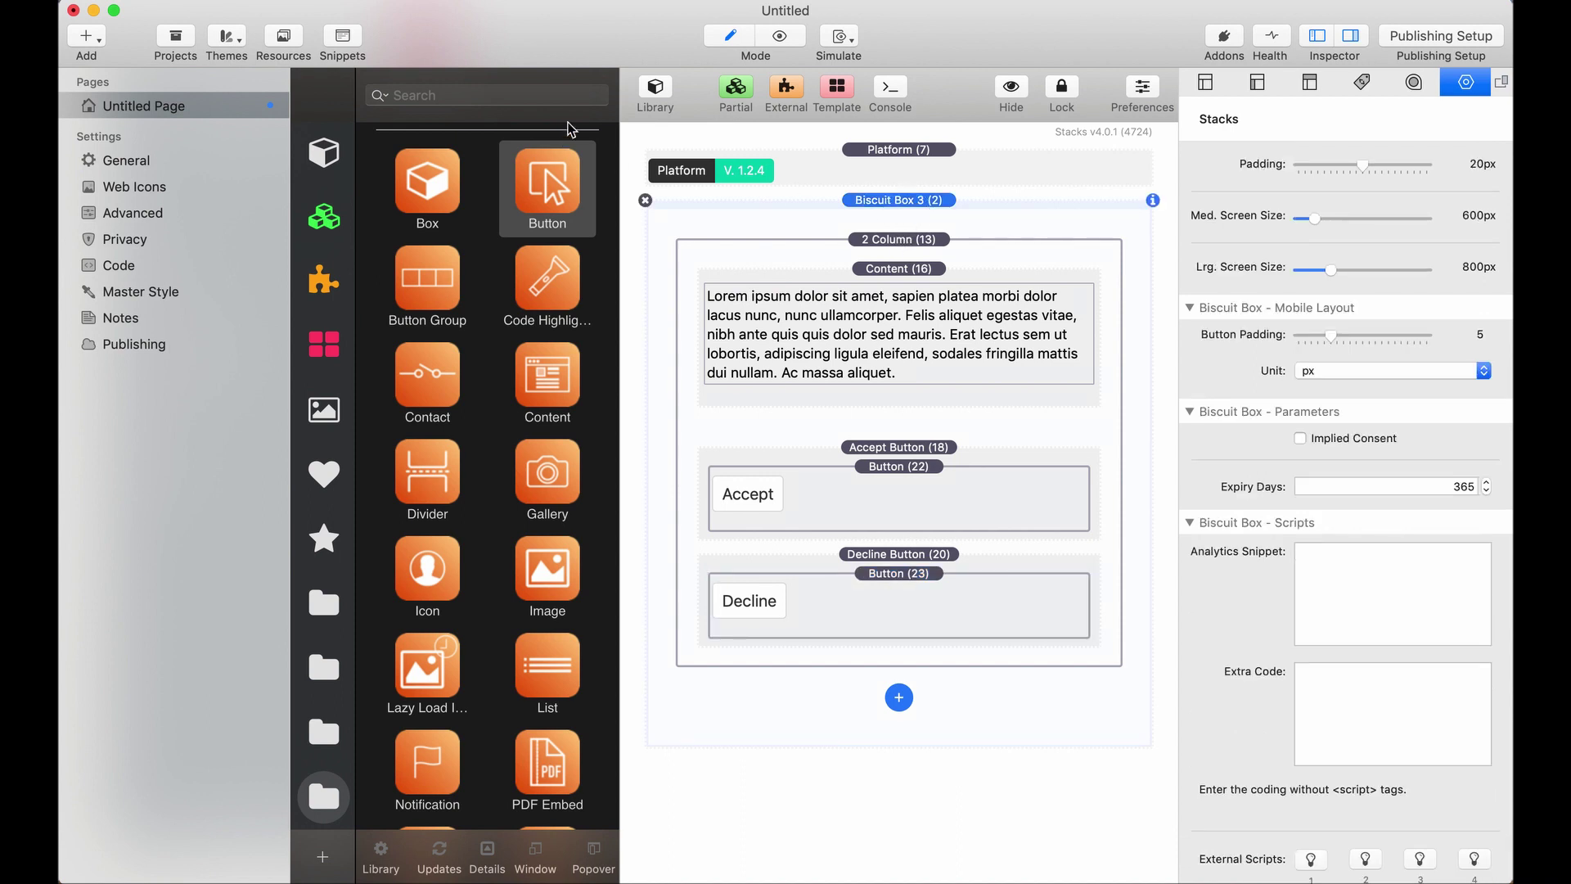
click(654, 92)
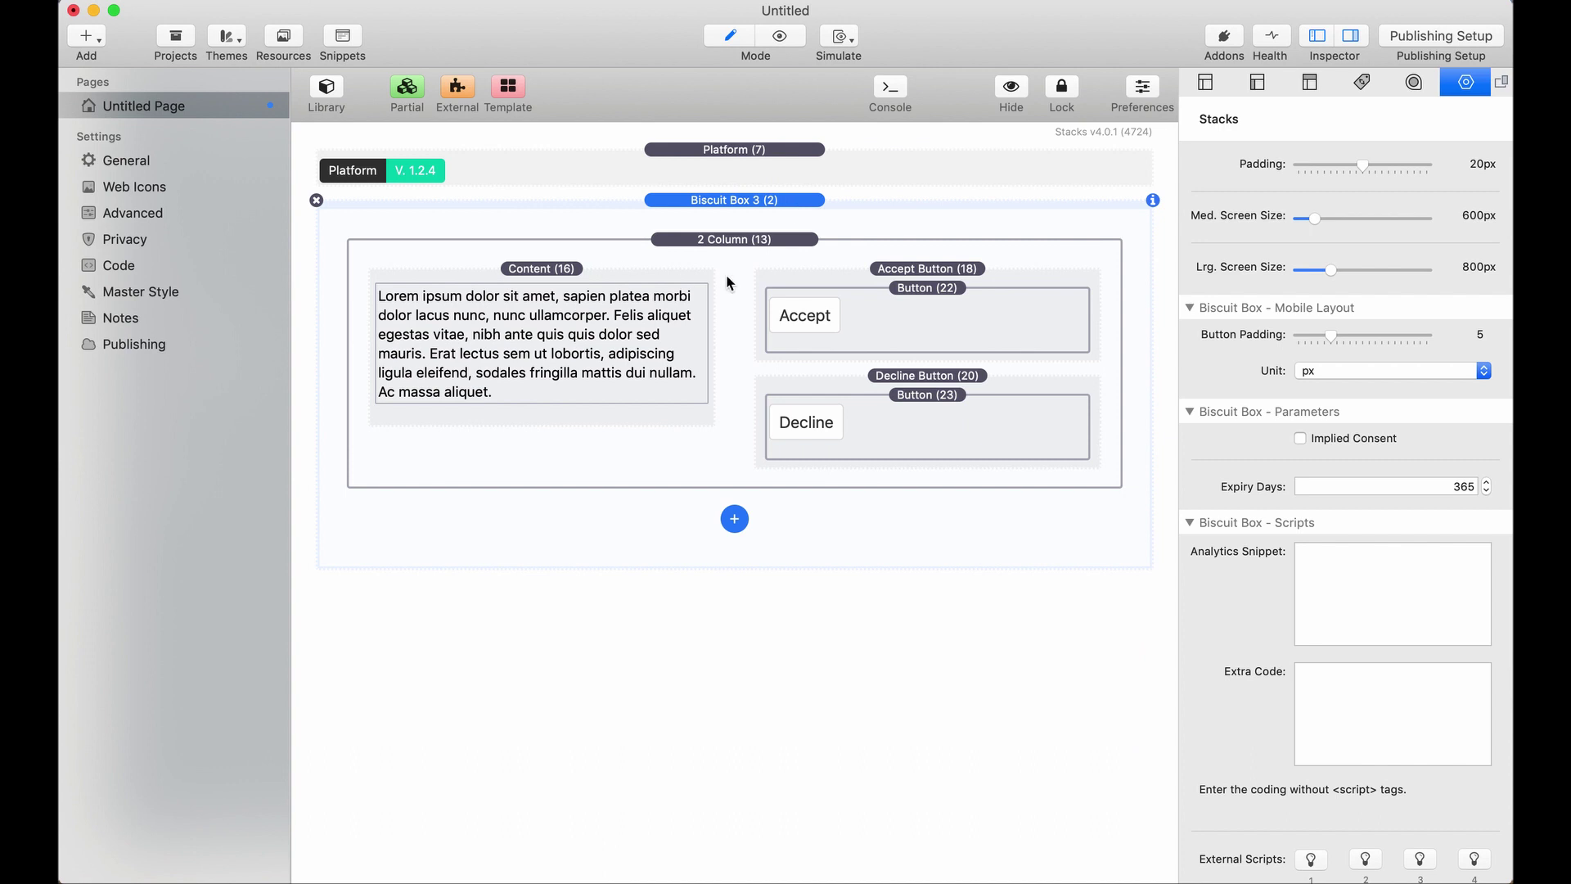
click(736, 241)
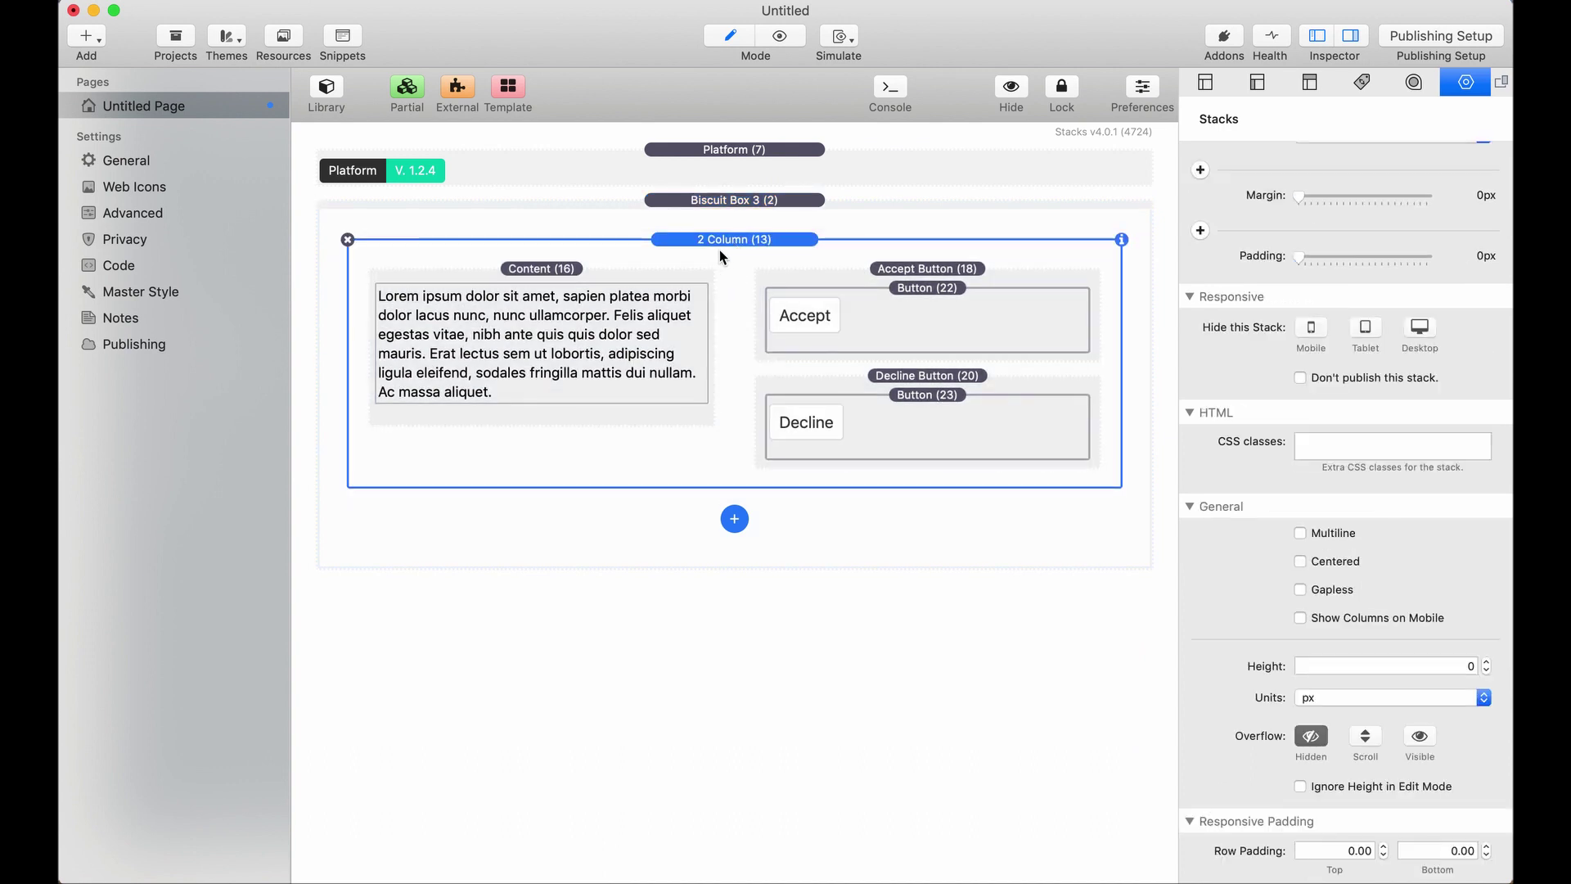
scroll(1371, 532, down, 15)
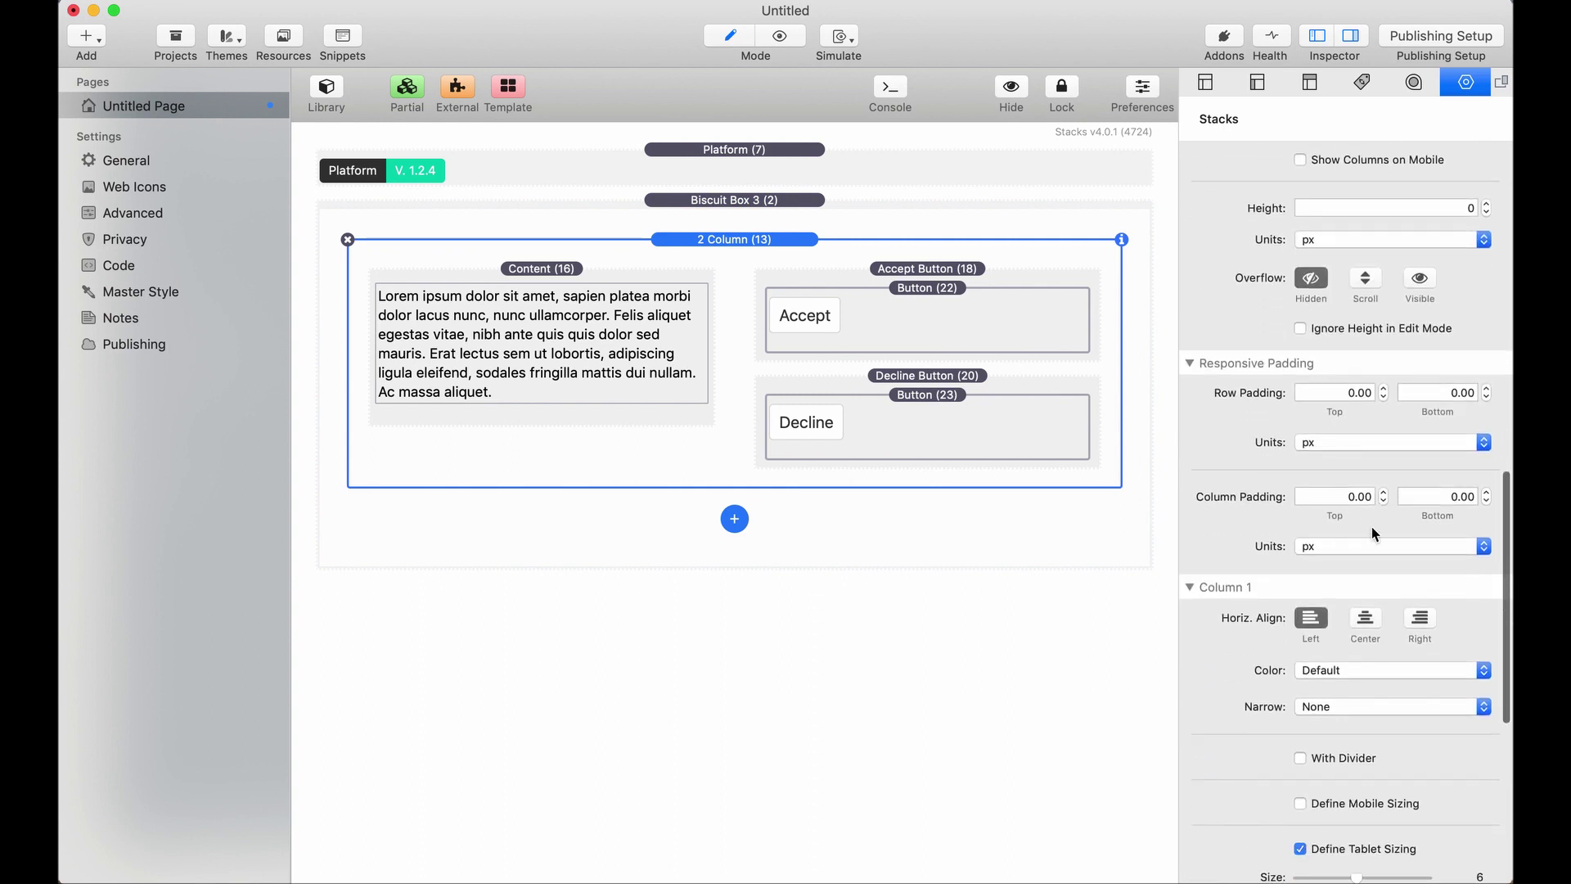
scroll(1371, 533, down, 3)
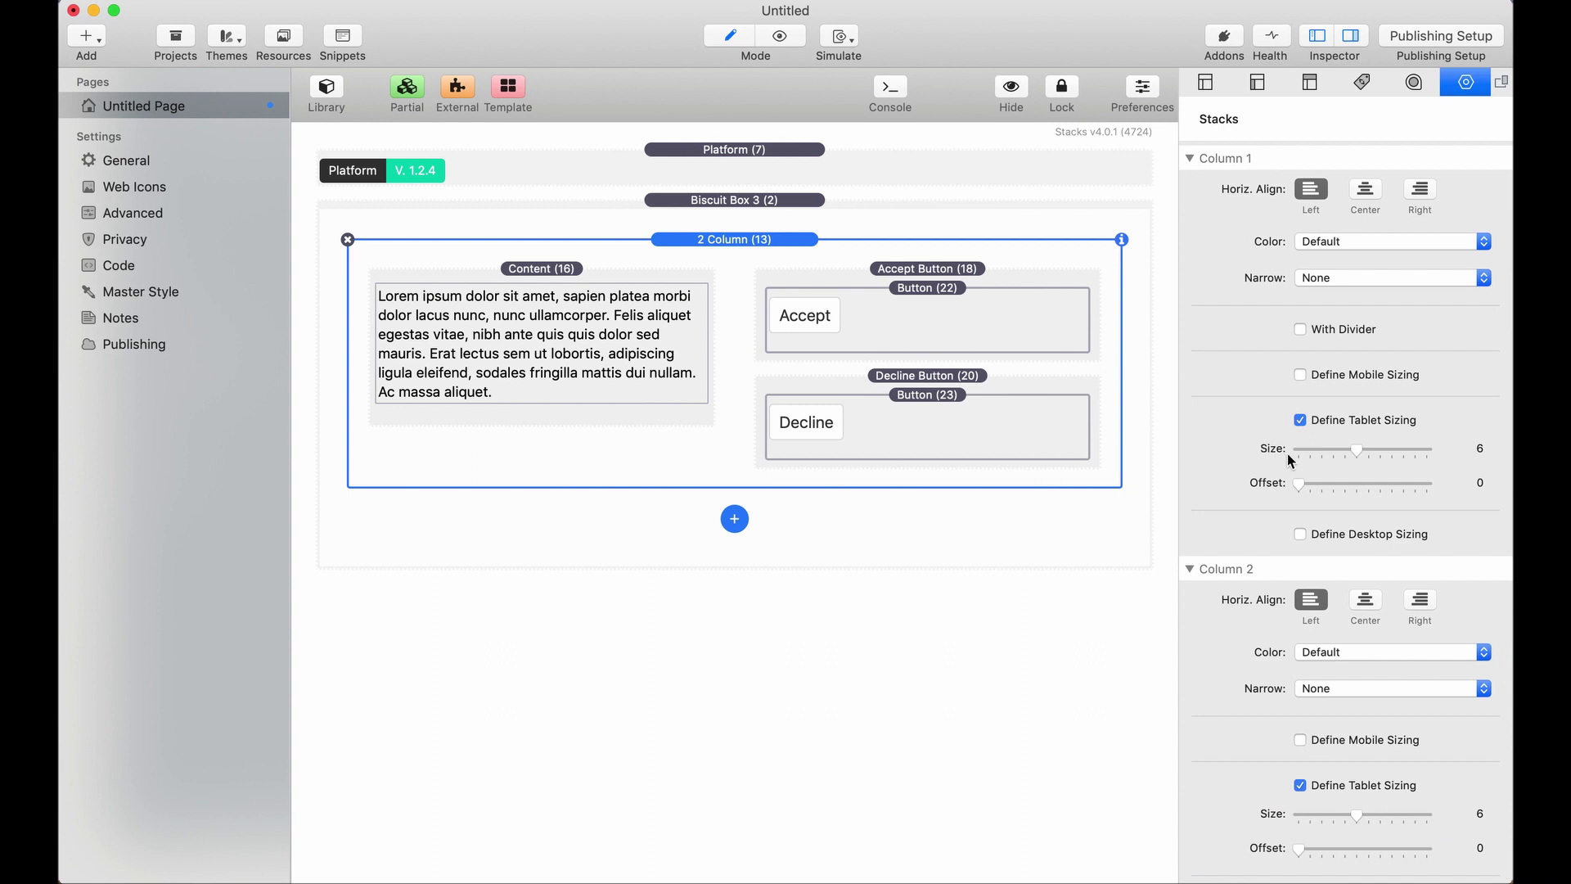
scroll(1287, 453, up, 1)
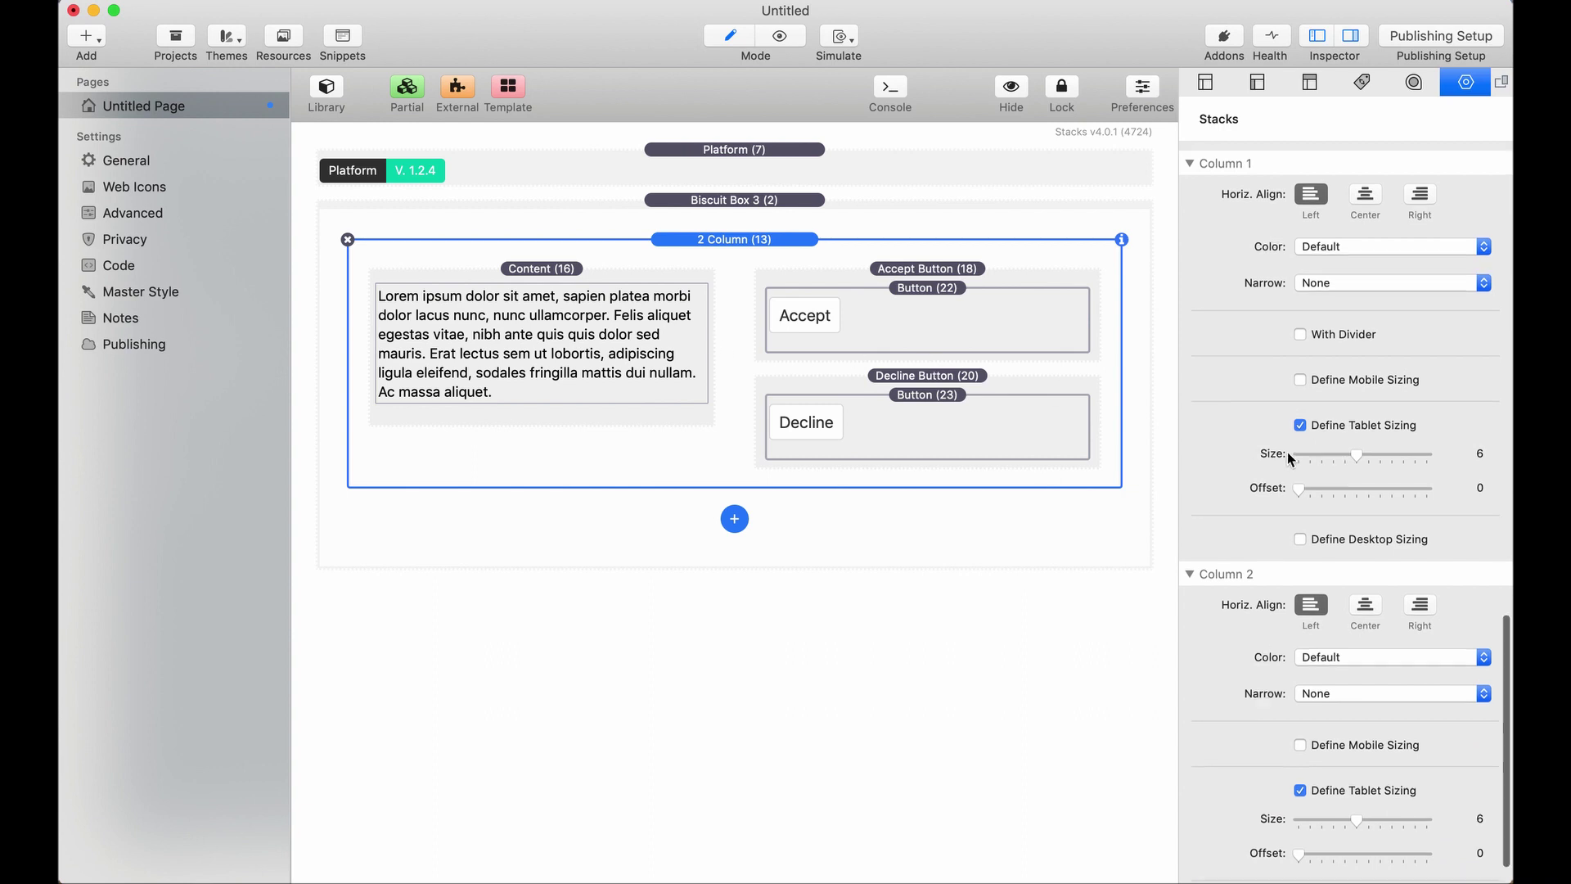
click(1386, 459)
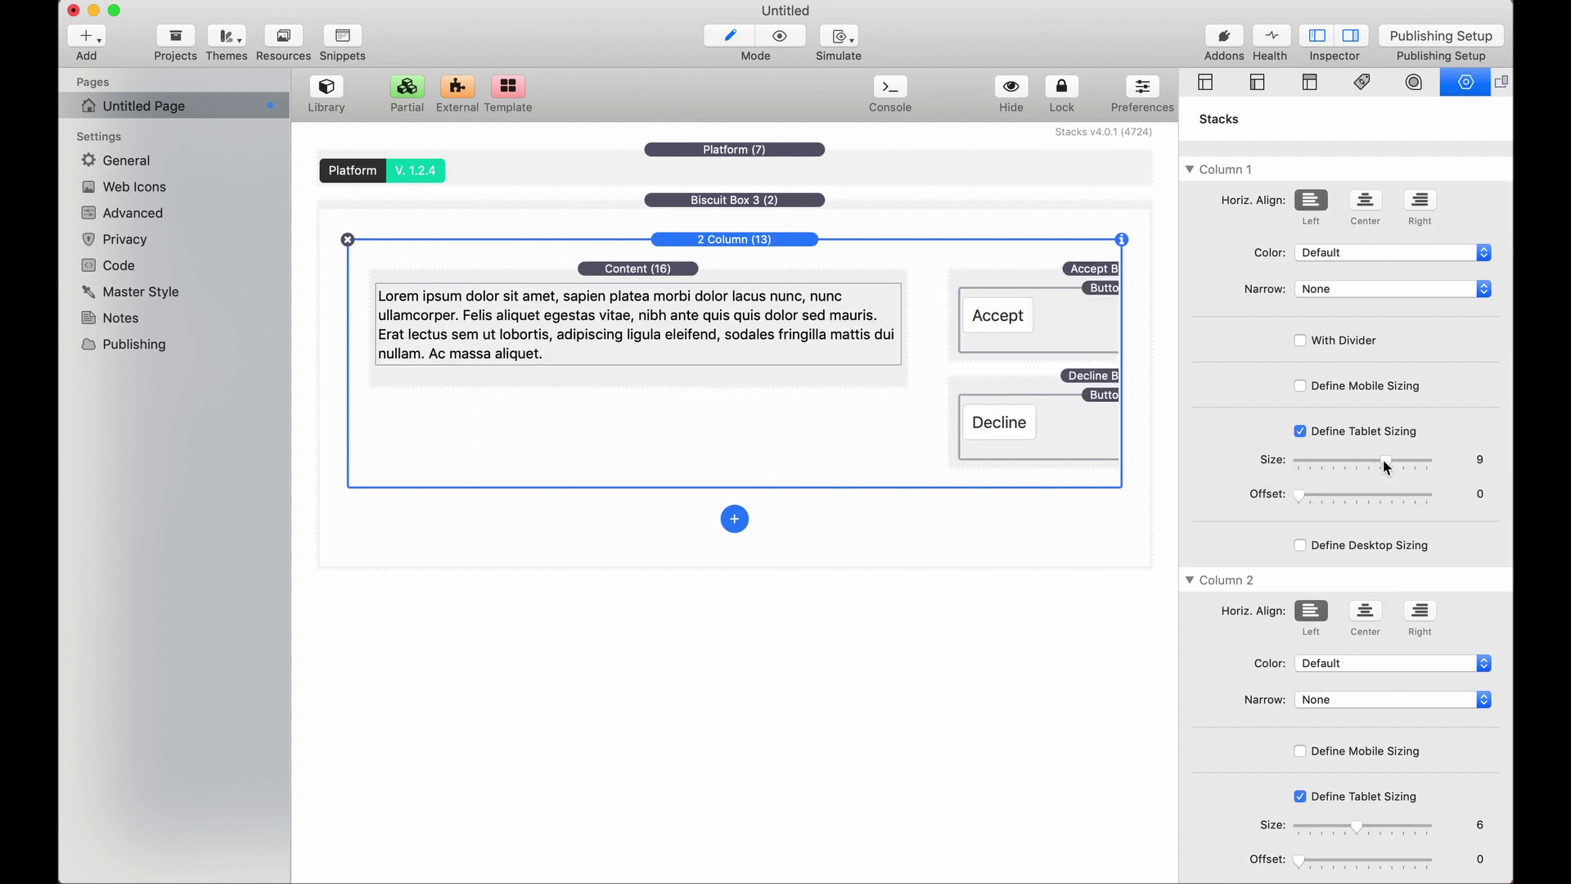
drag(1389, 461, 1380, 460)
scroll(1416, 612, down, 1)
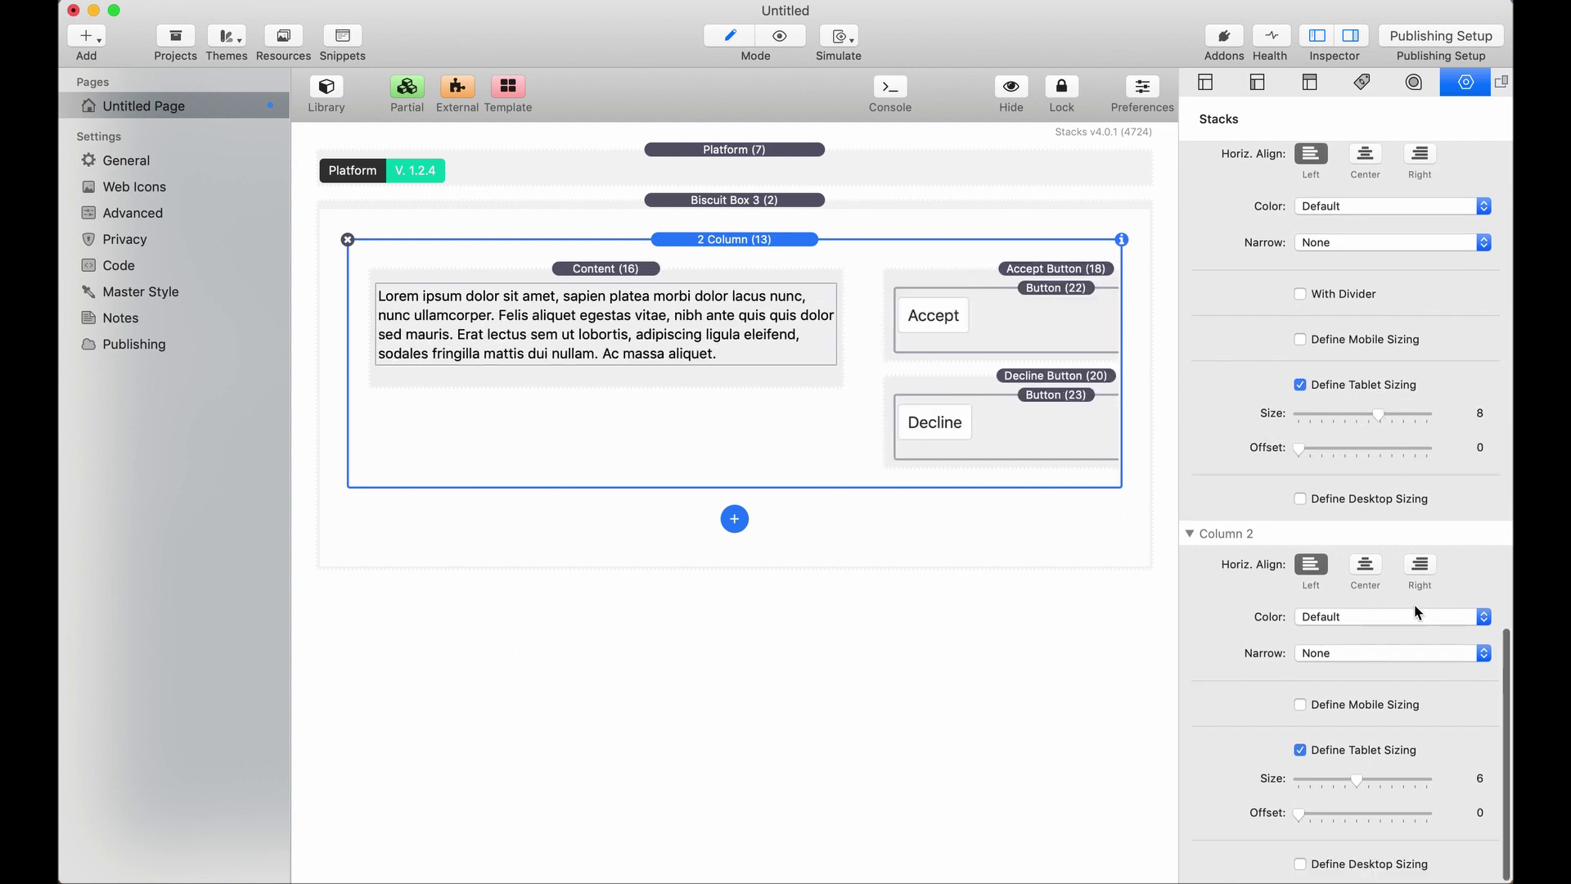
click(1467, 772)
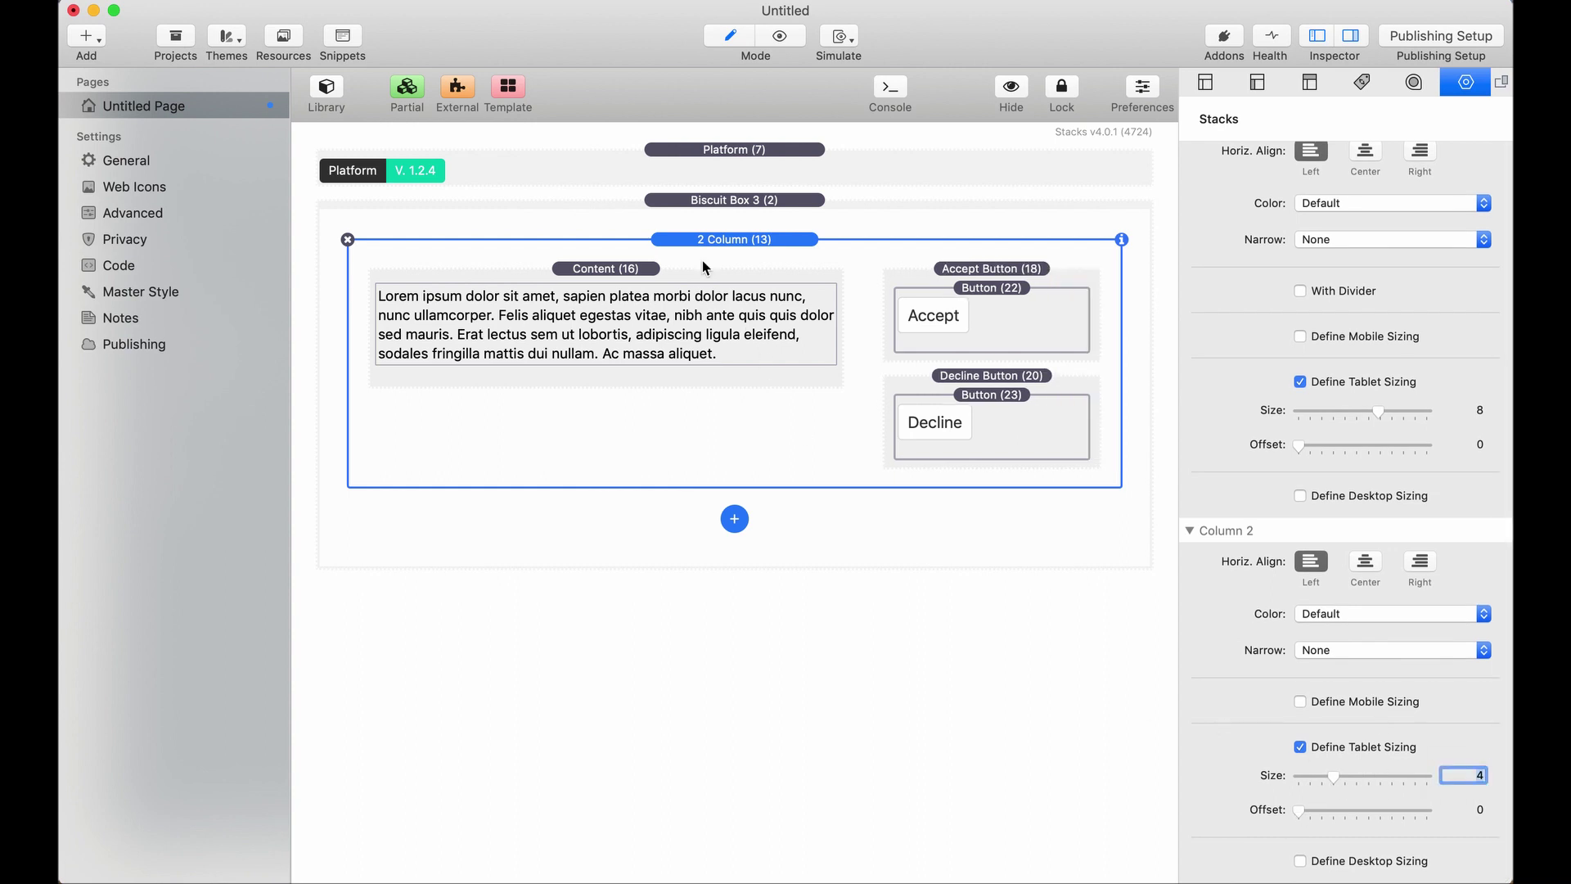
click(780, 35)
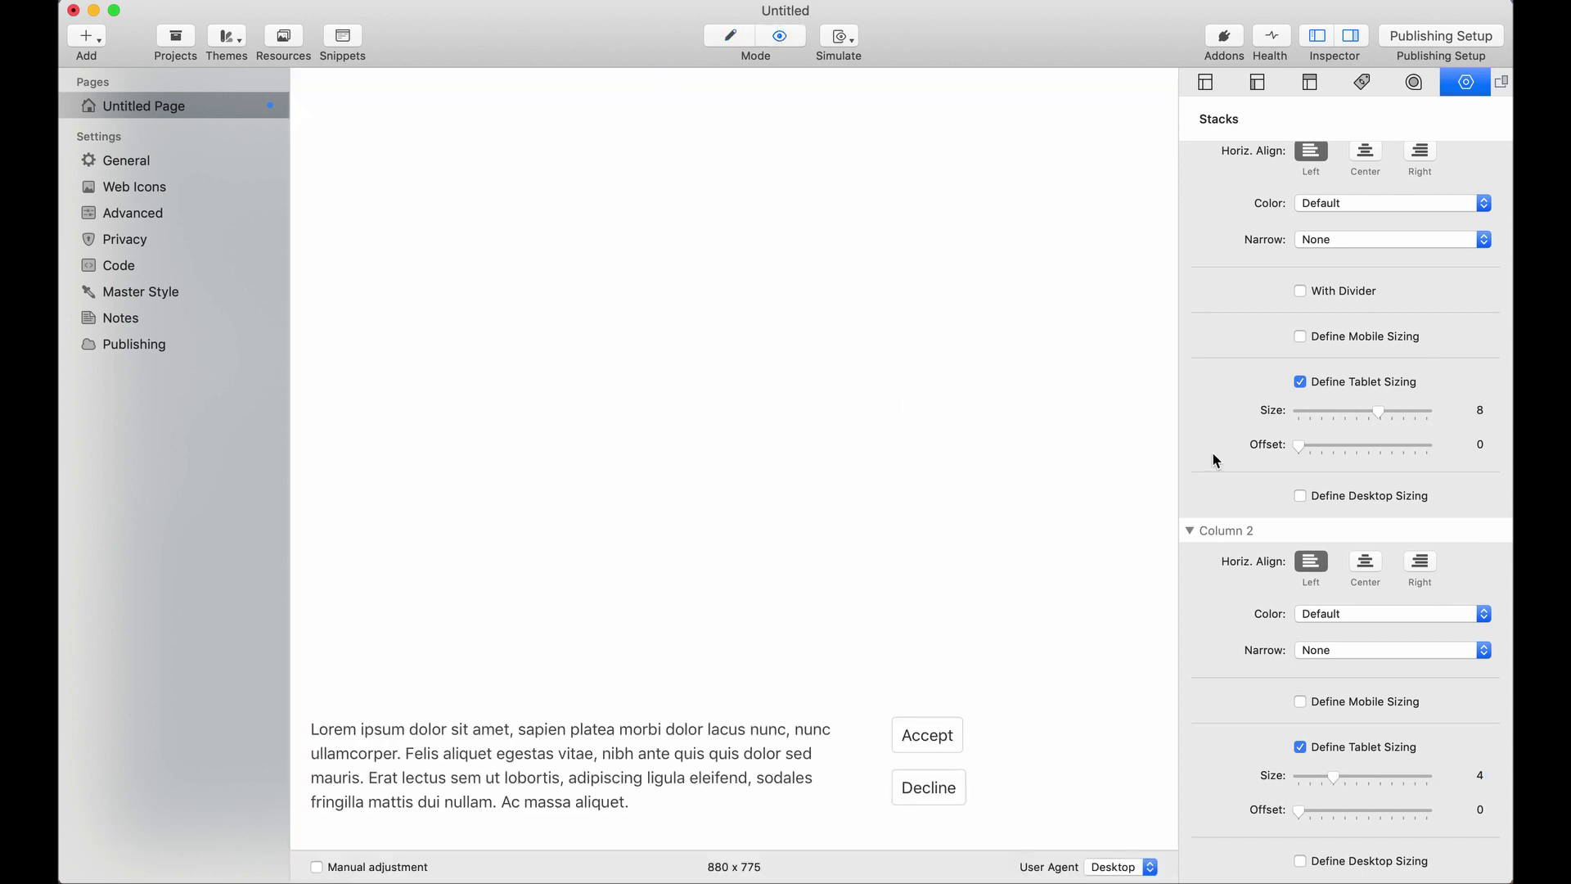
Set the Biscuit Box 3 popup position to Top, check it in preview and return to edit mode
click(729, 36)
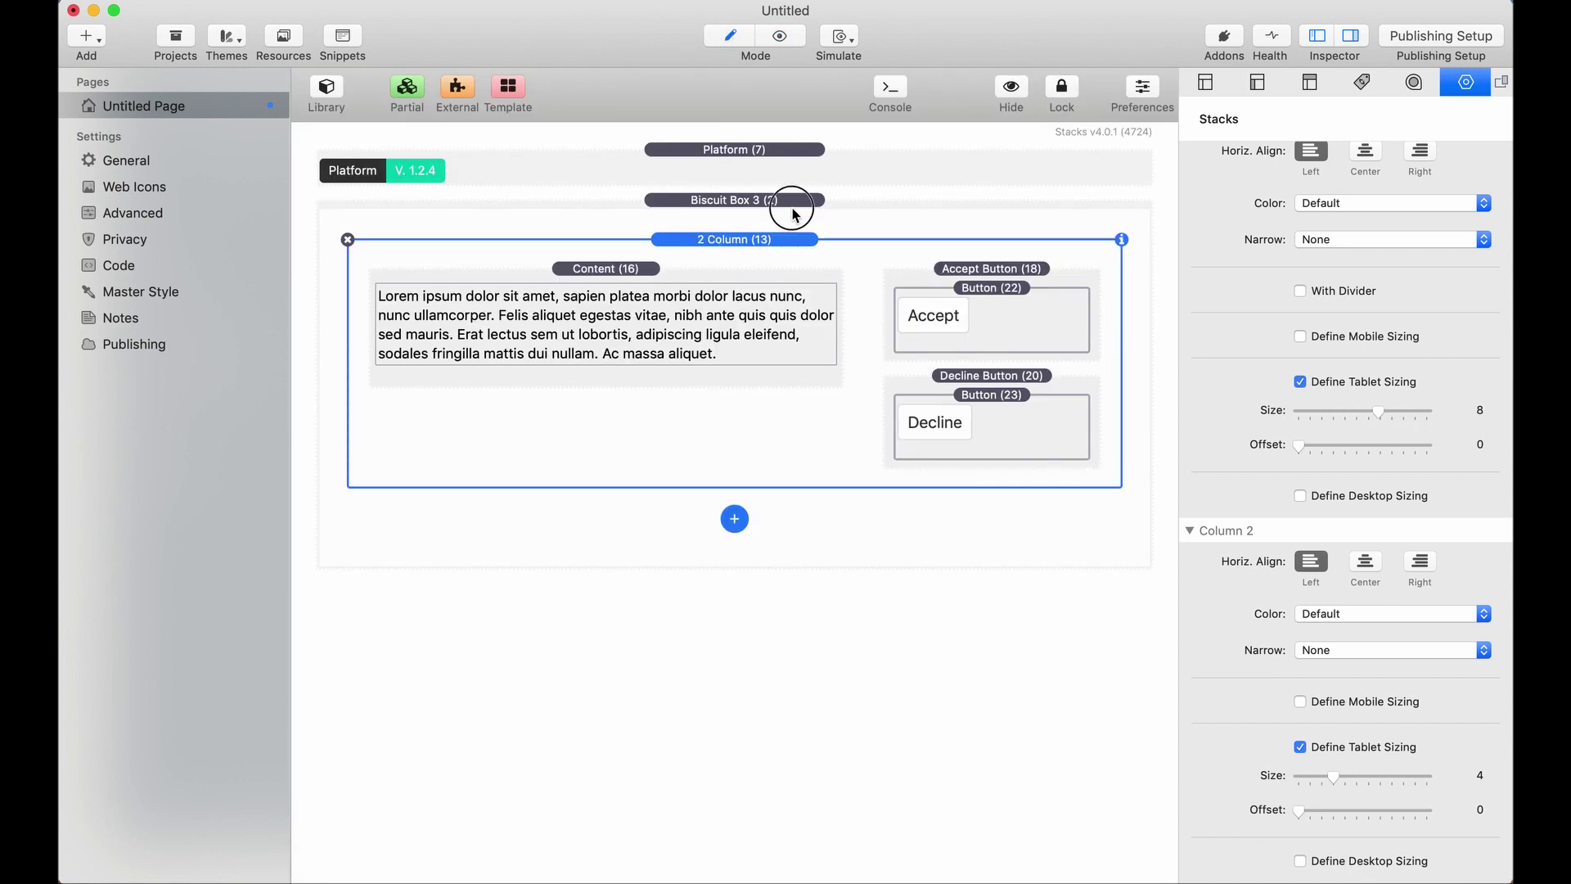
click(797, 201)
scroll(1370, 375, up, 10)
scroll(1371, 379, down, 1)
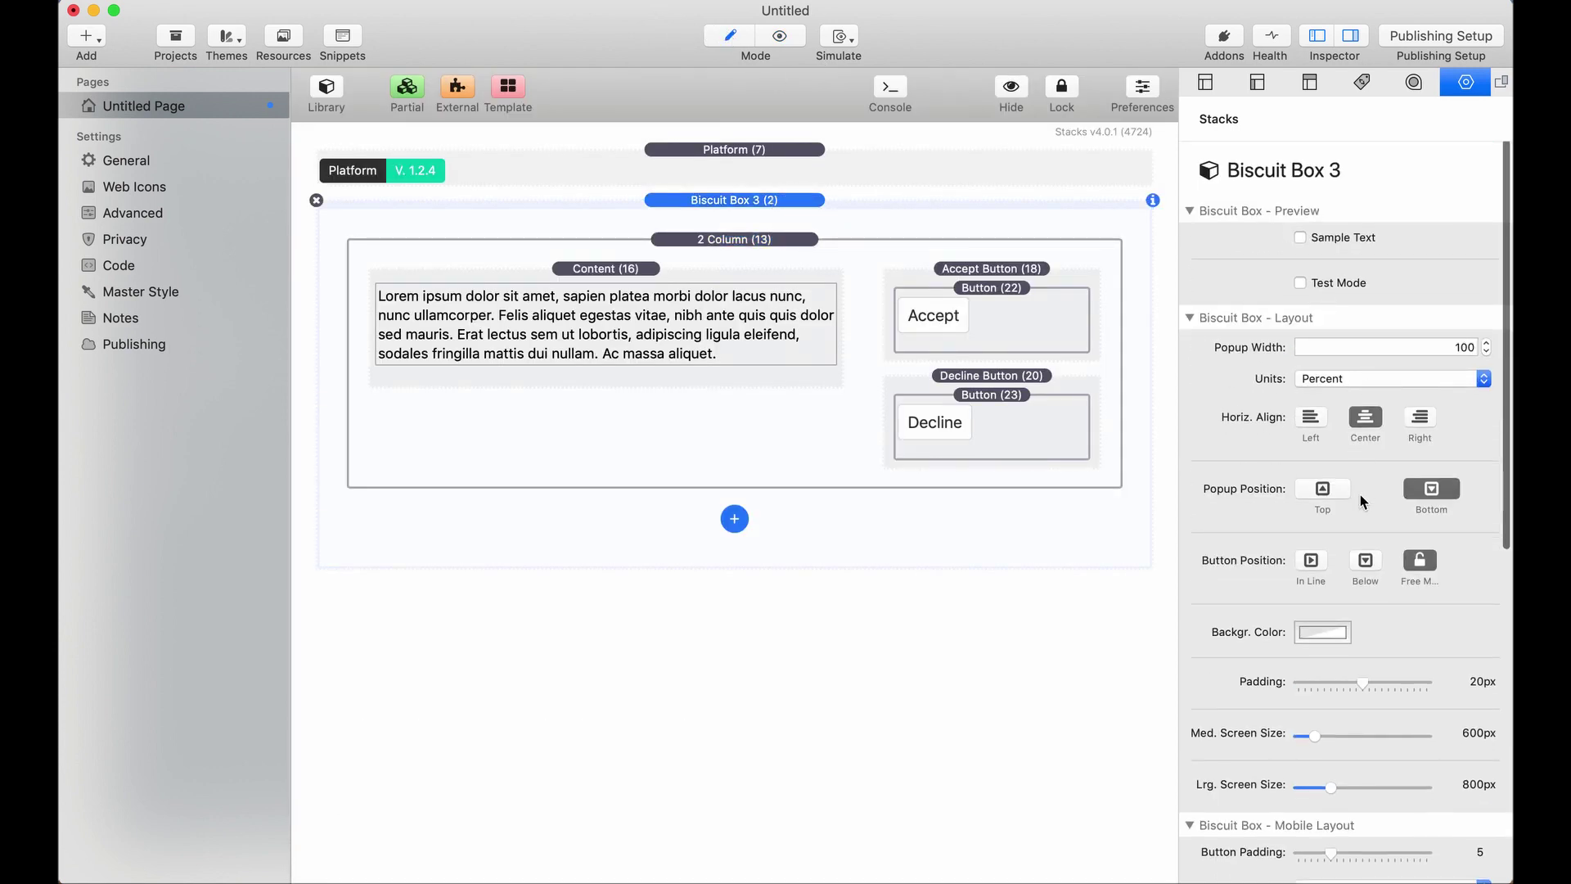
click(1322, 489)
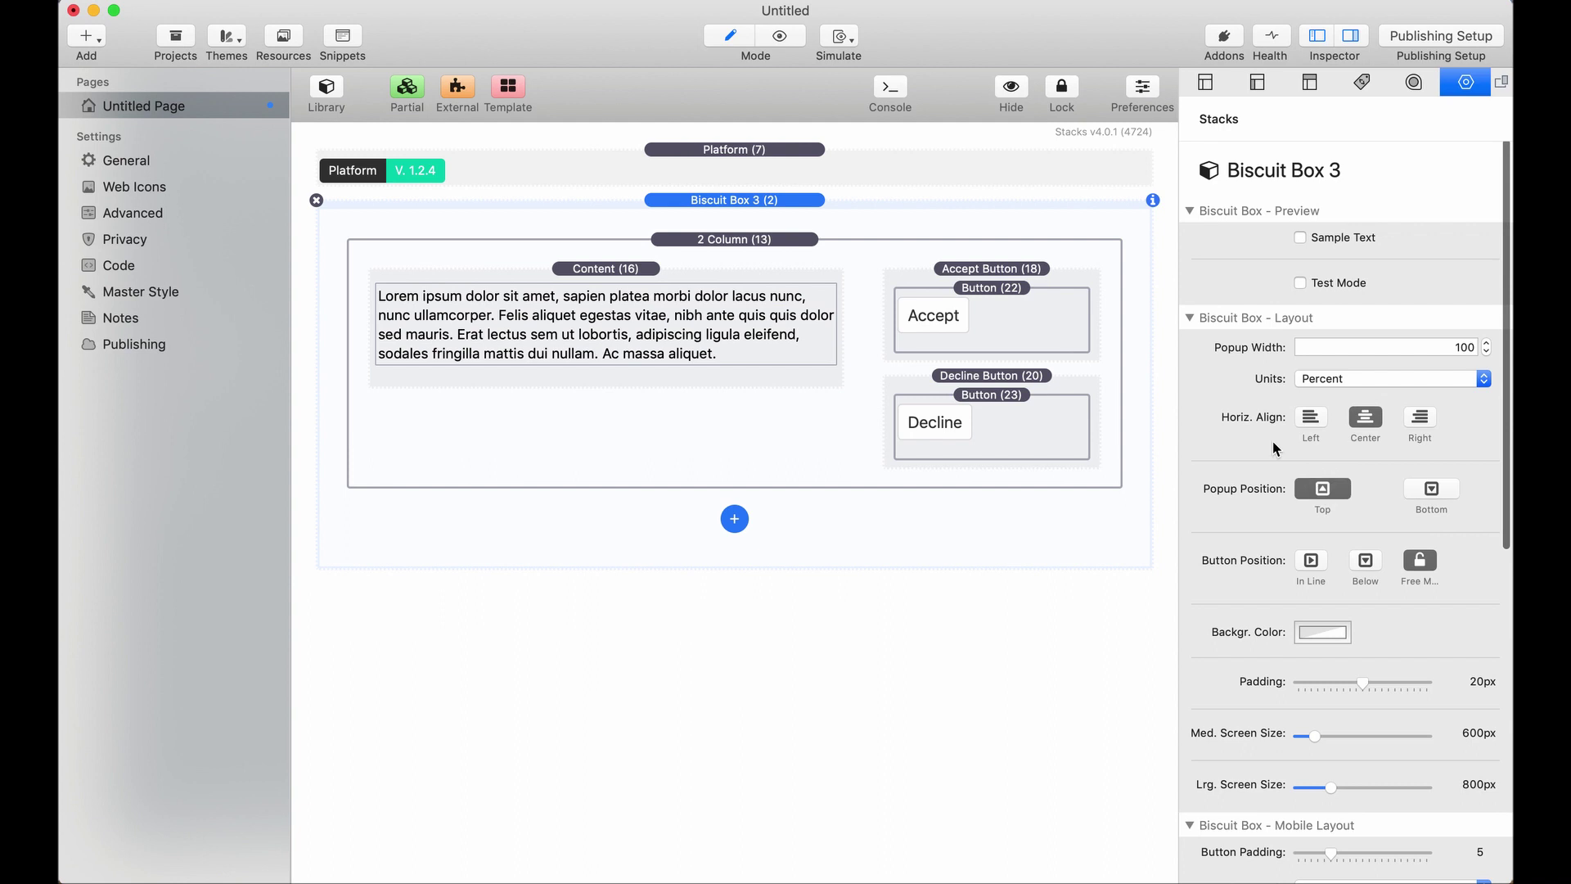
click(783, 41)
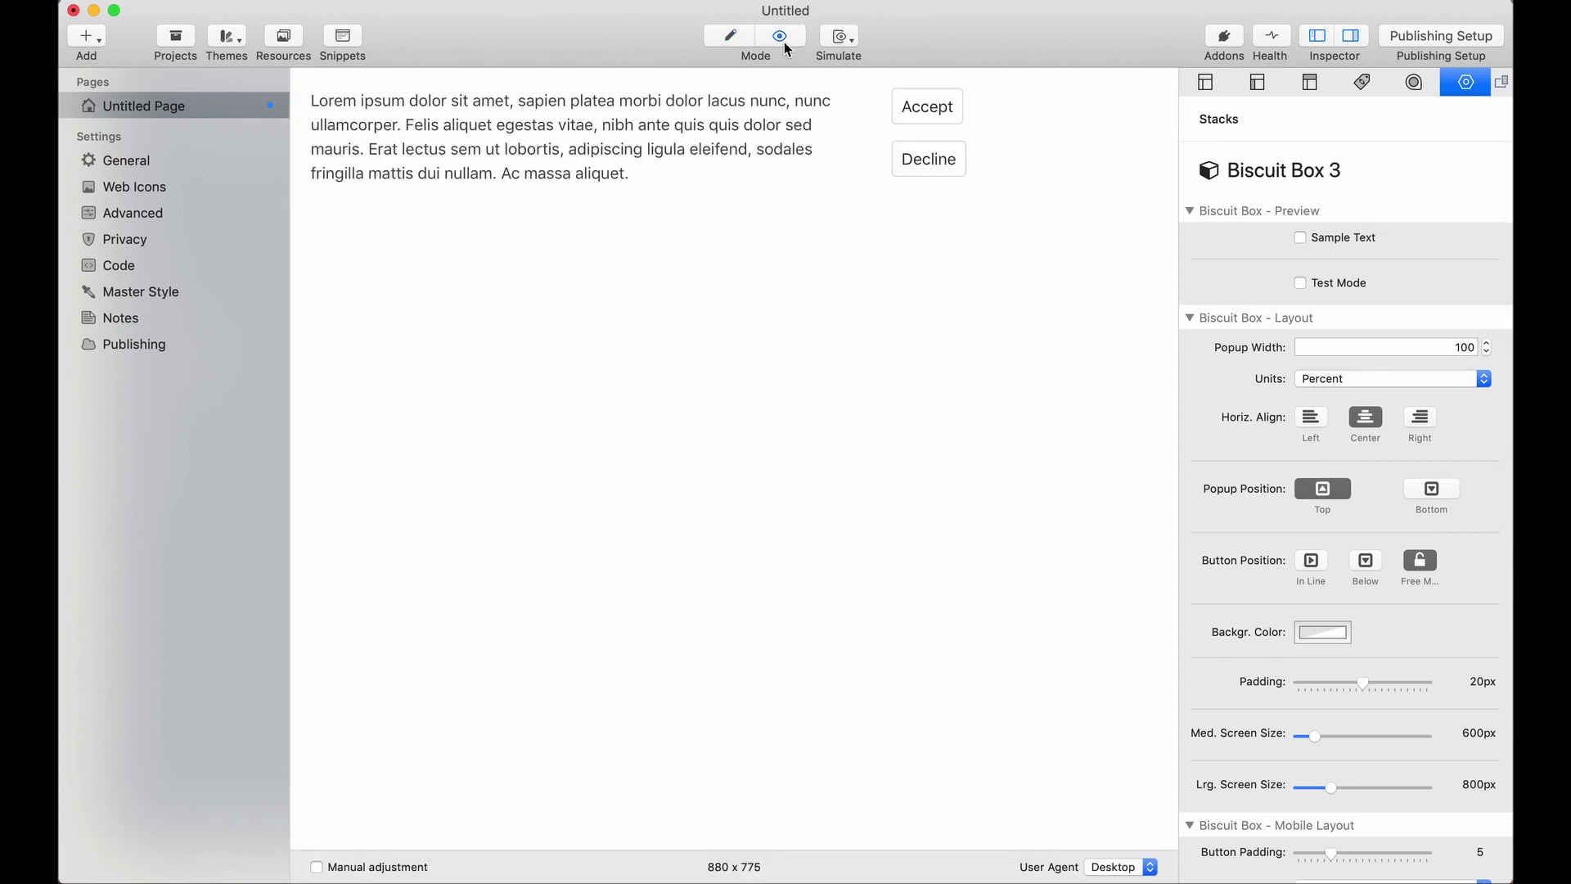
click(733, 41)
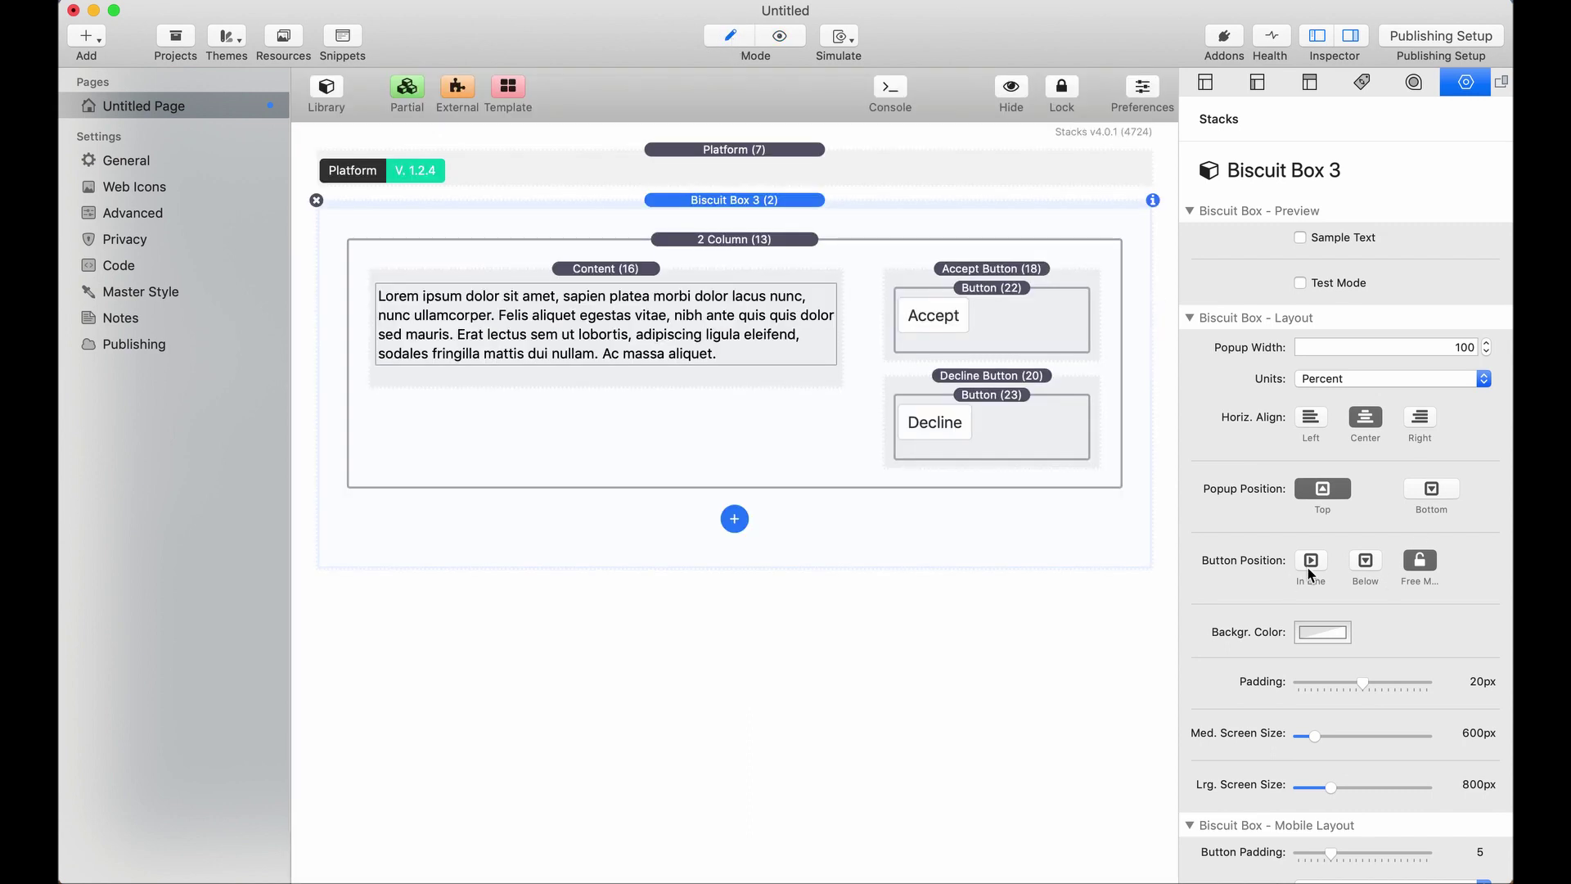
Set the Biscuit Box 3 background color to Maroon with 74% opacity
click(1327, 636)
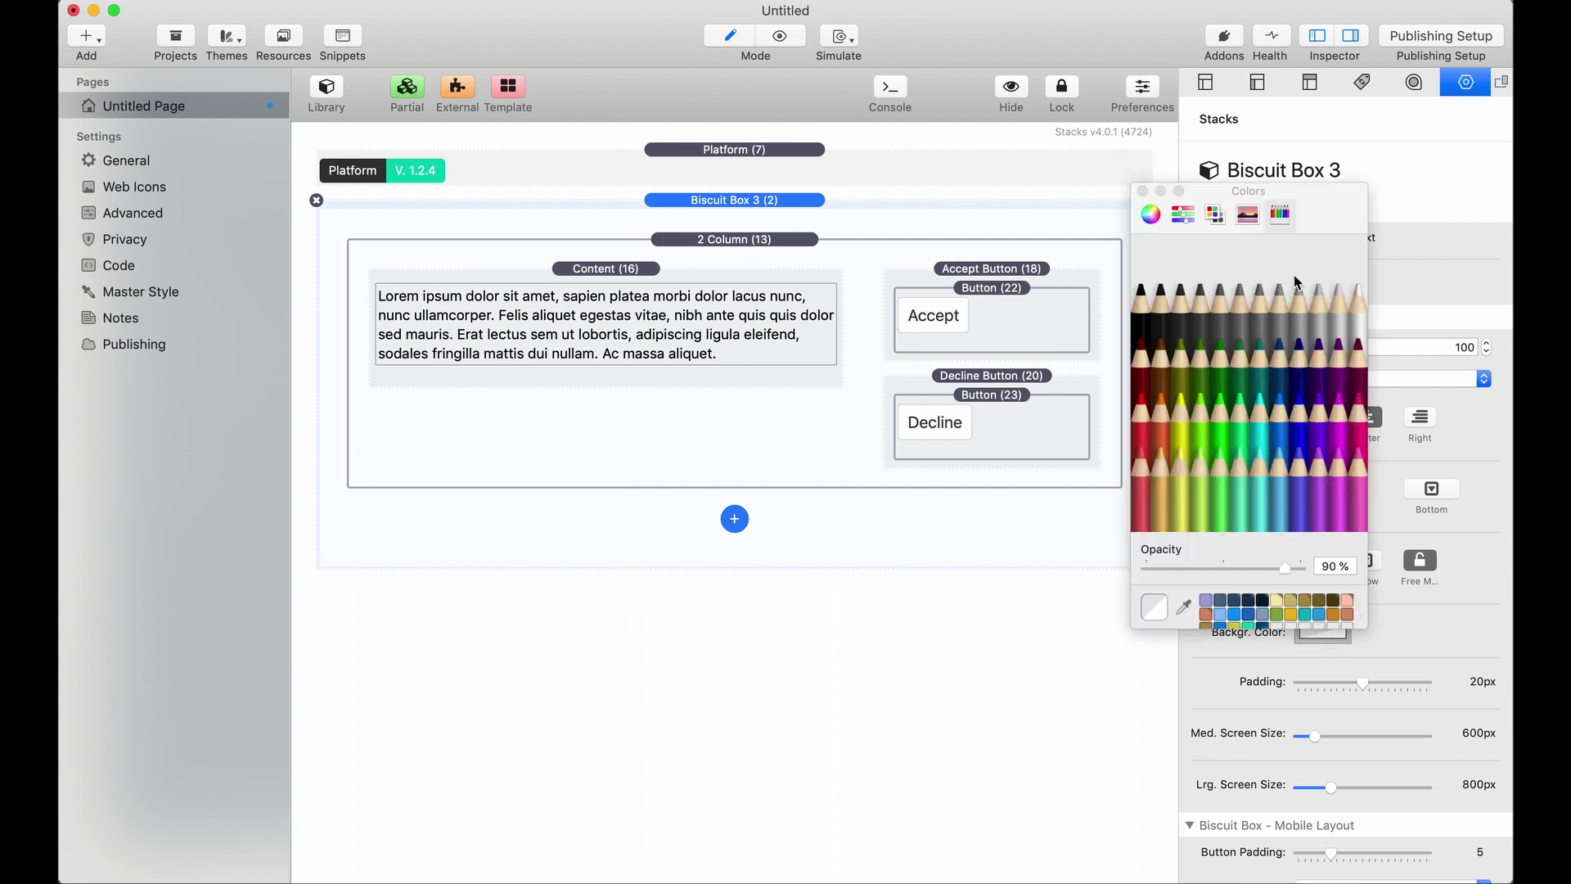
click(1362, 375)
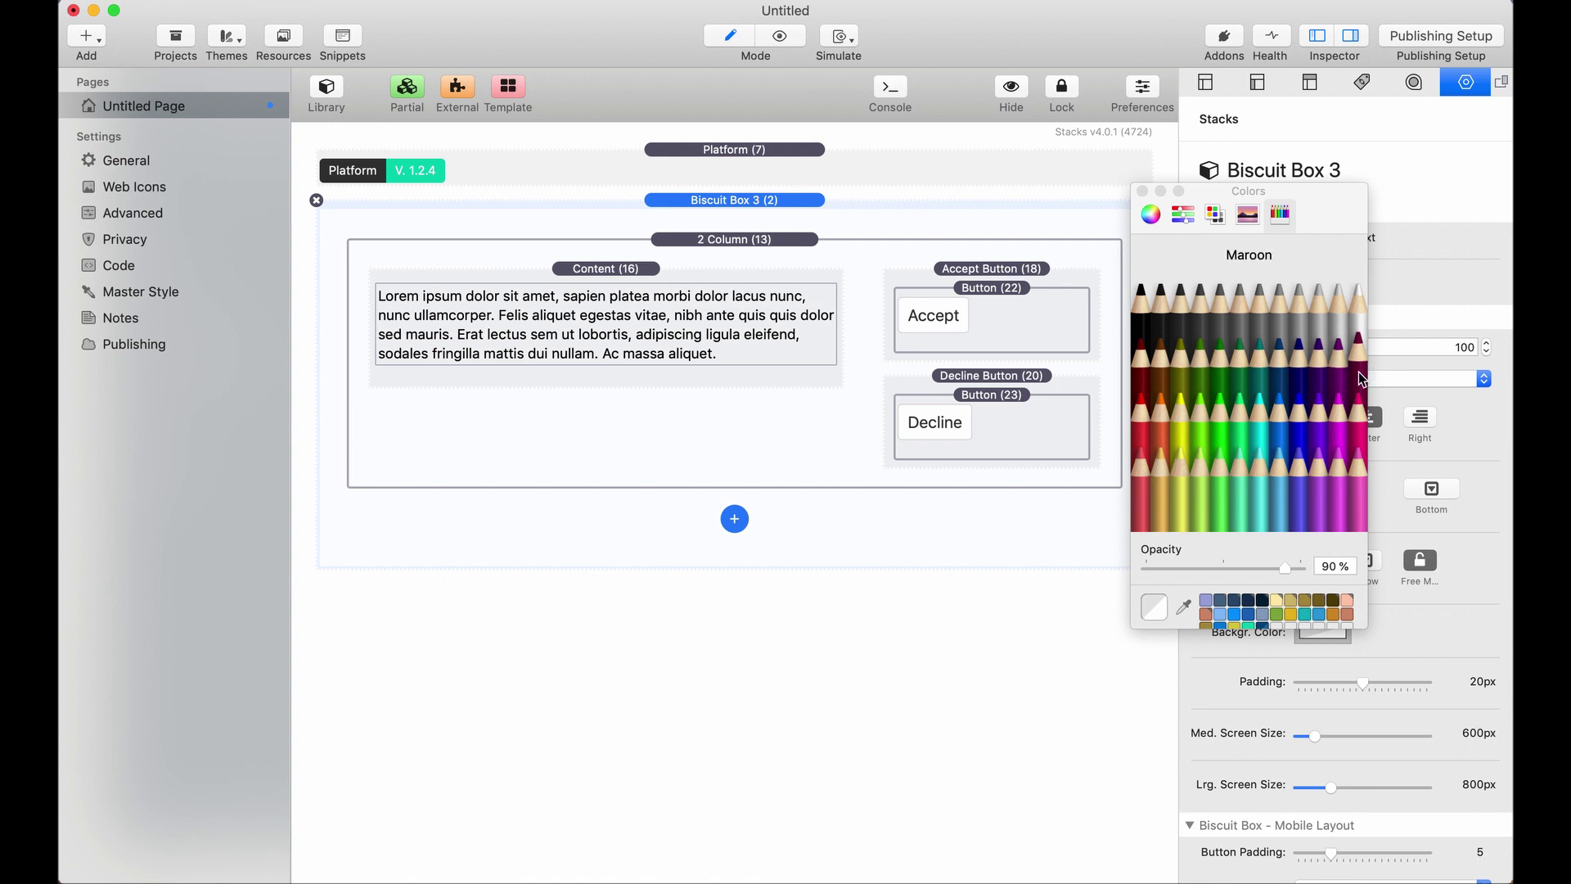
click(1362, 376)
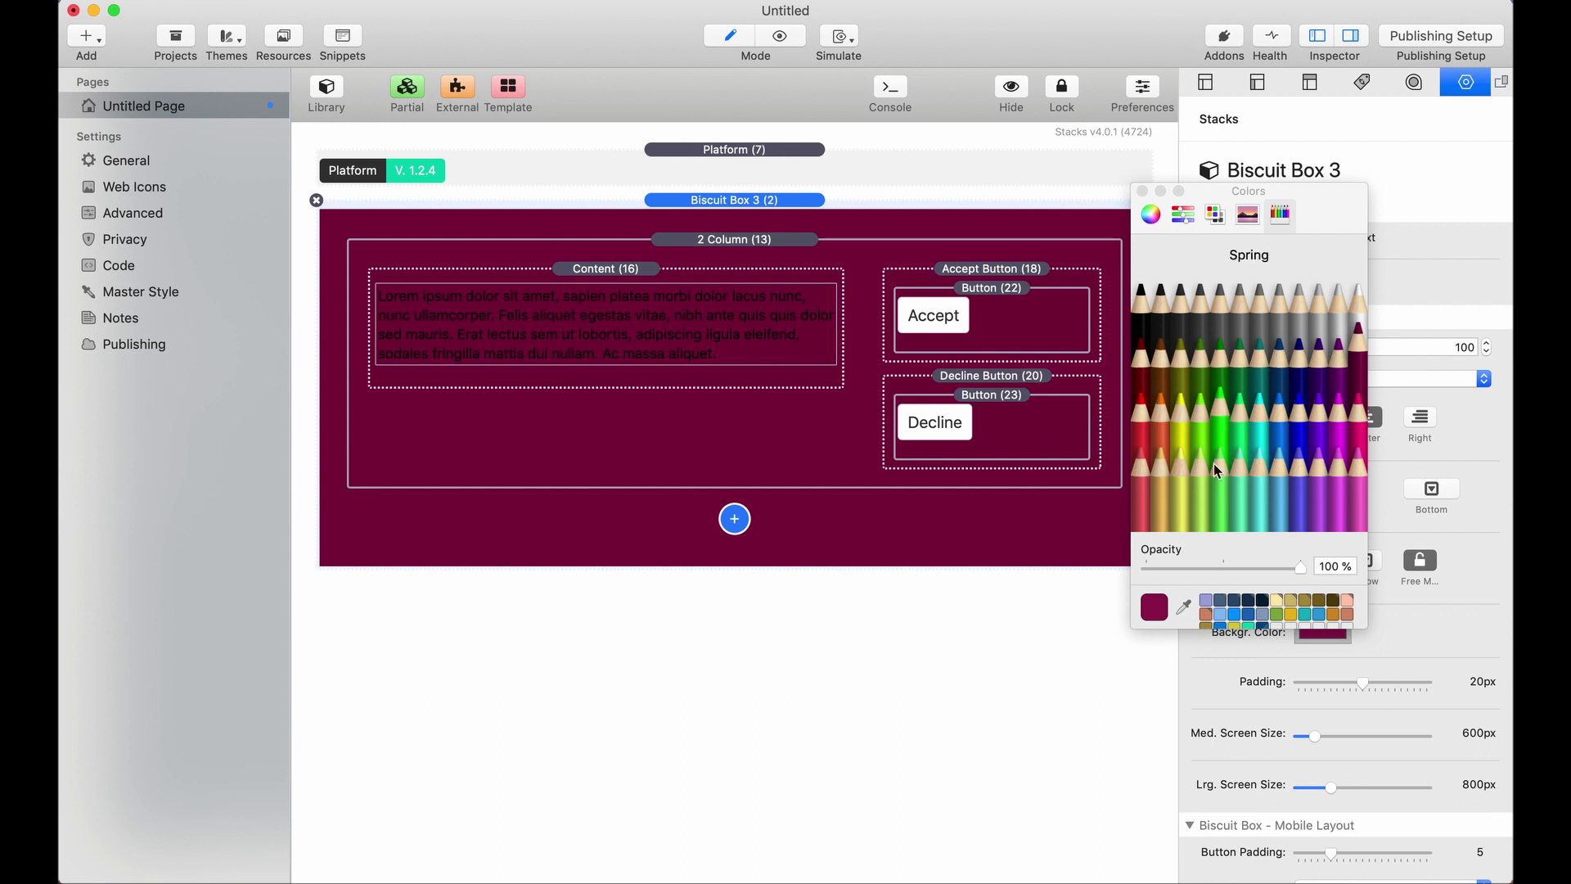
click(1225, 568)
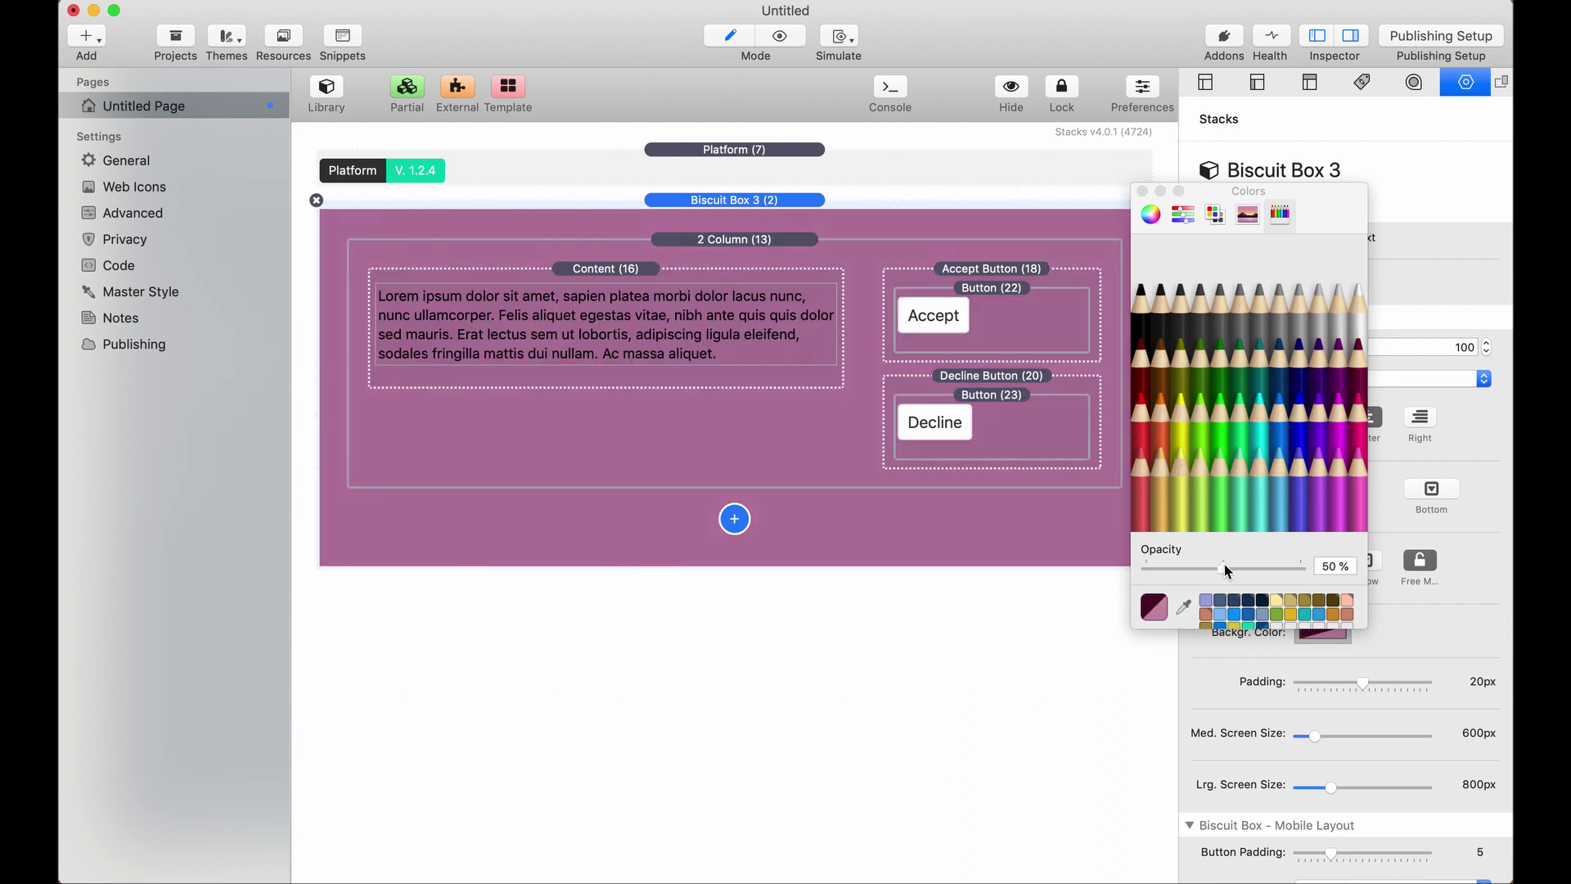
drag(1224, 568, 1252, 567)
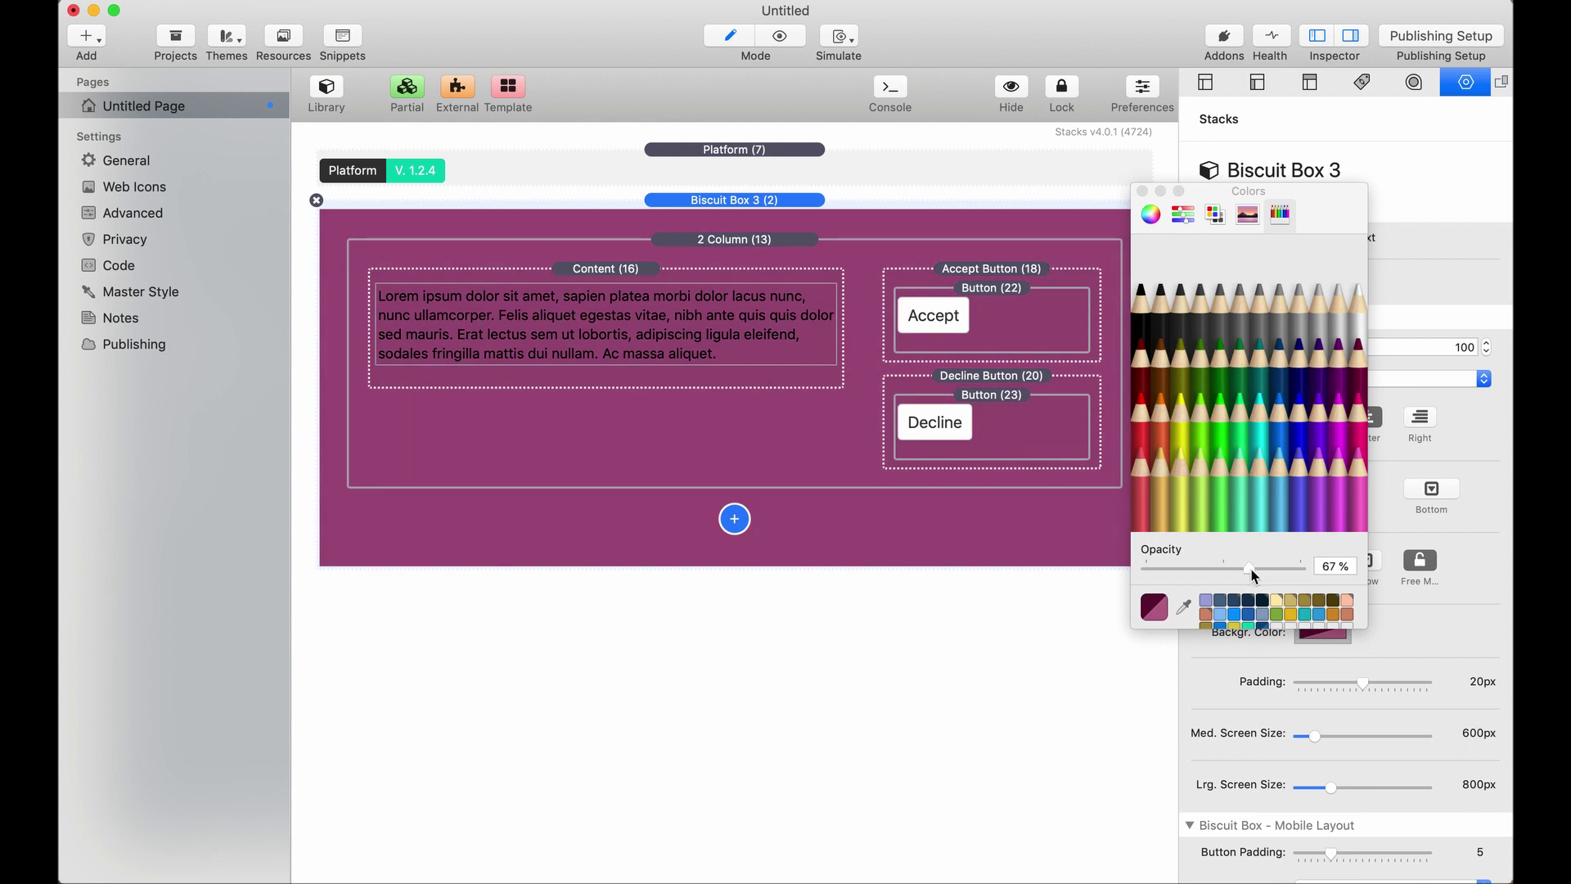
drag(1249, 569, 1261, 571)
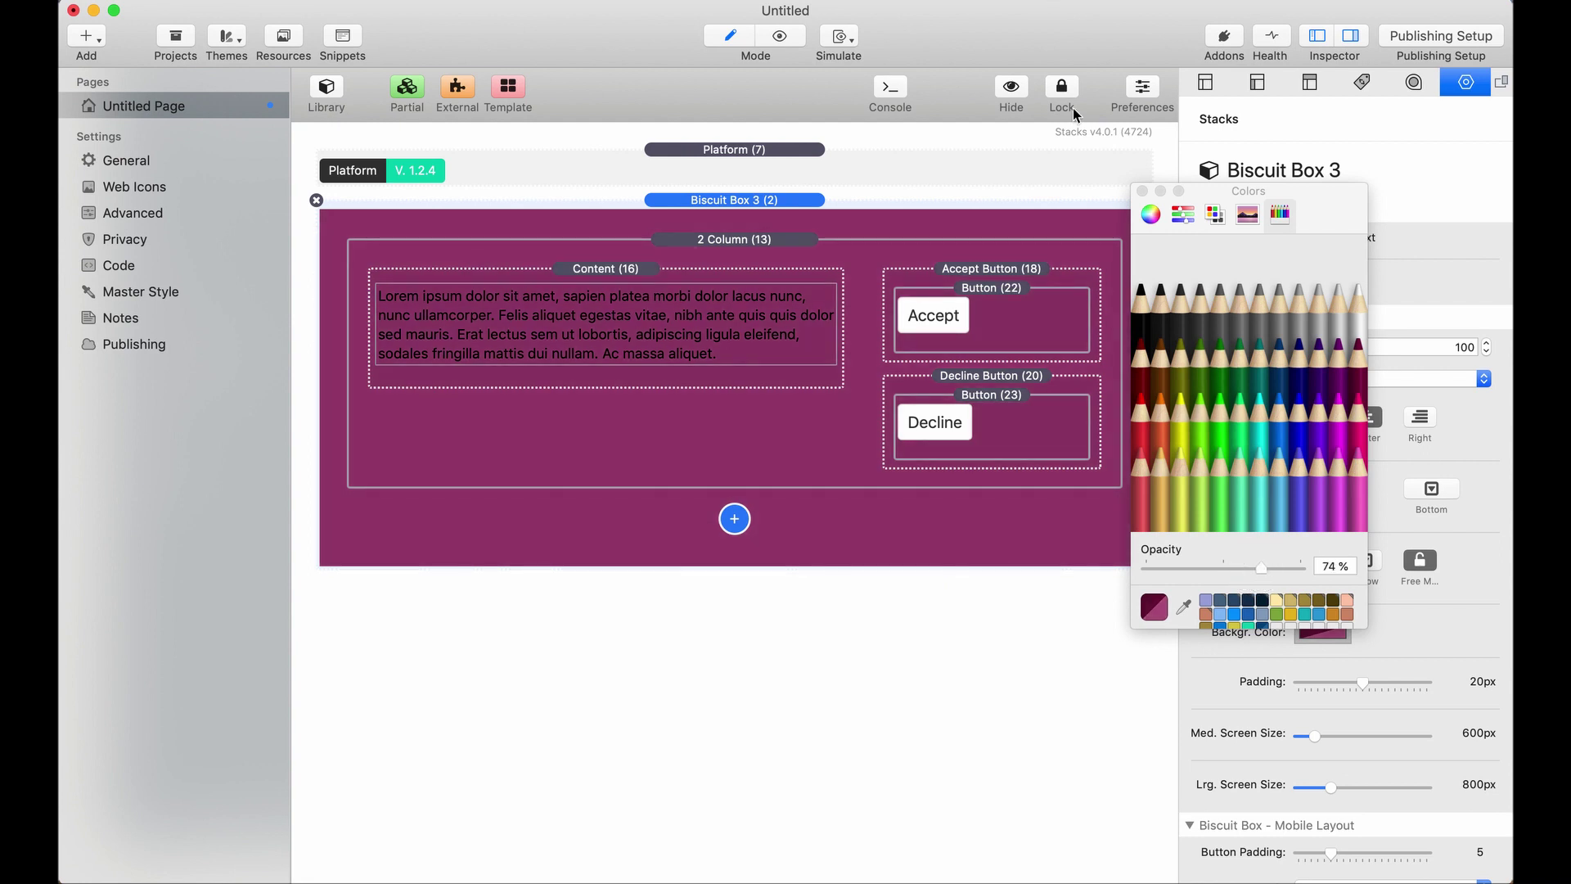
click(1142, 191)
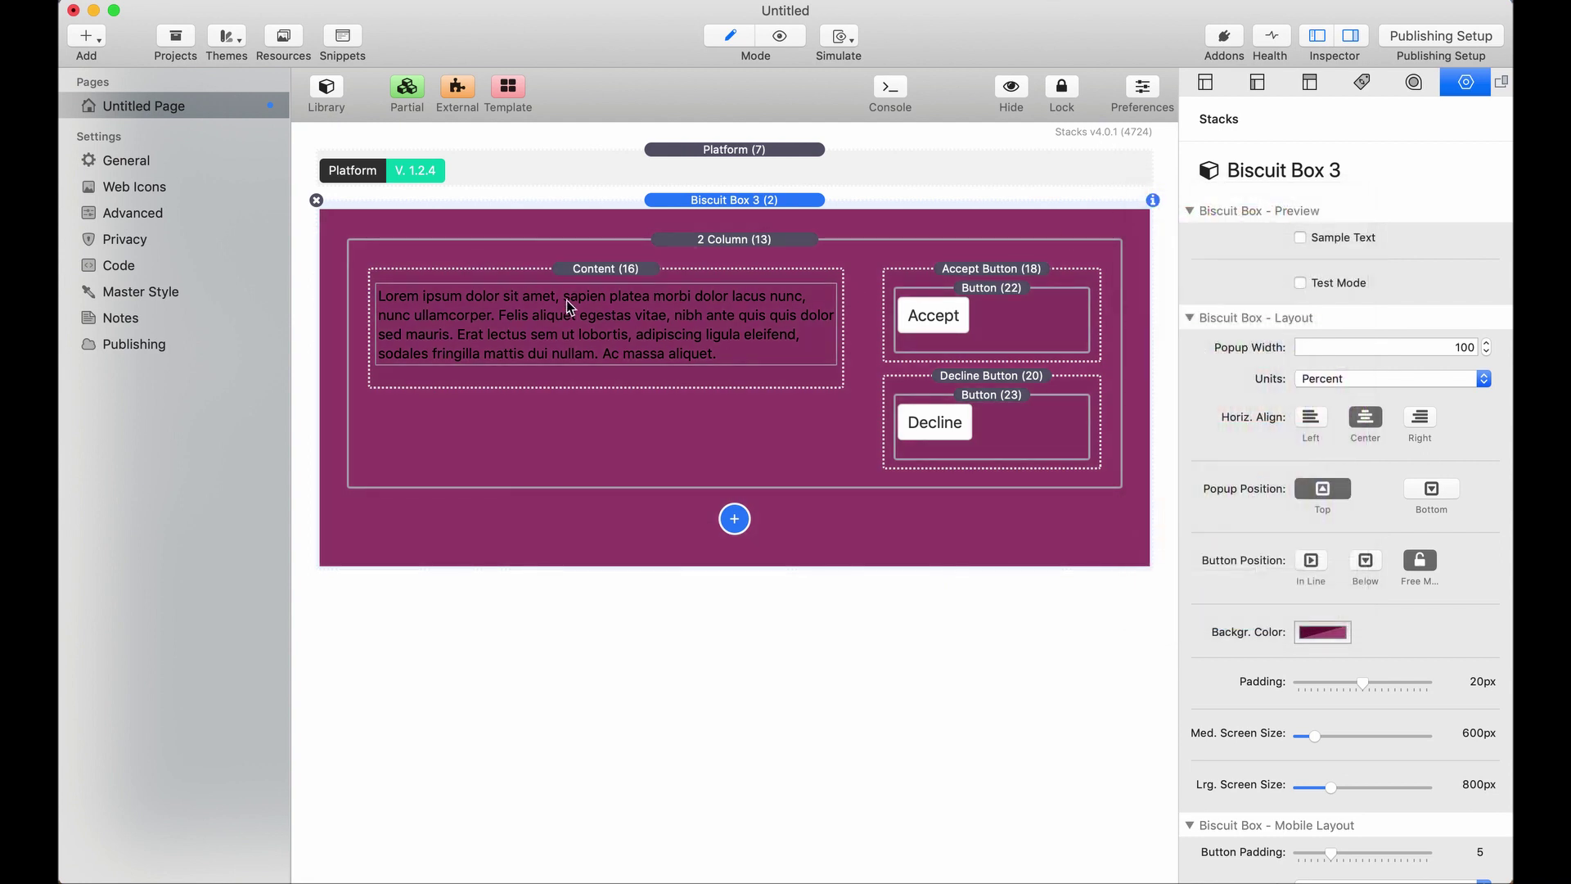
Set the text color of the Content stack in the first column to White and preview the page with Biscuit Box 3 selected
click(588, 270)
scroll(1440, 552, down, 3)
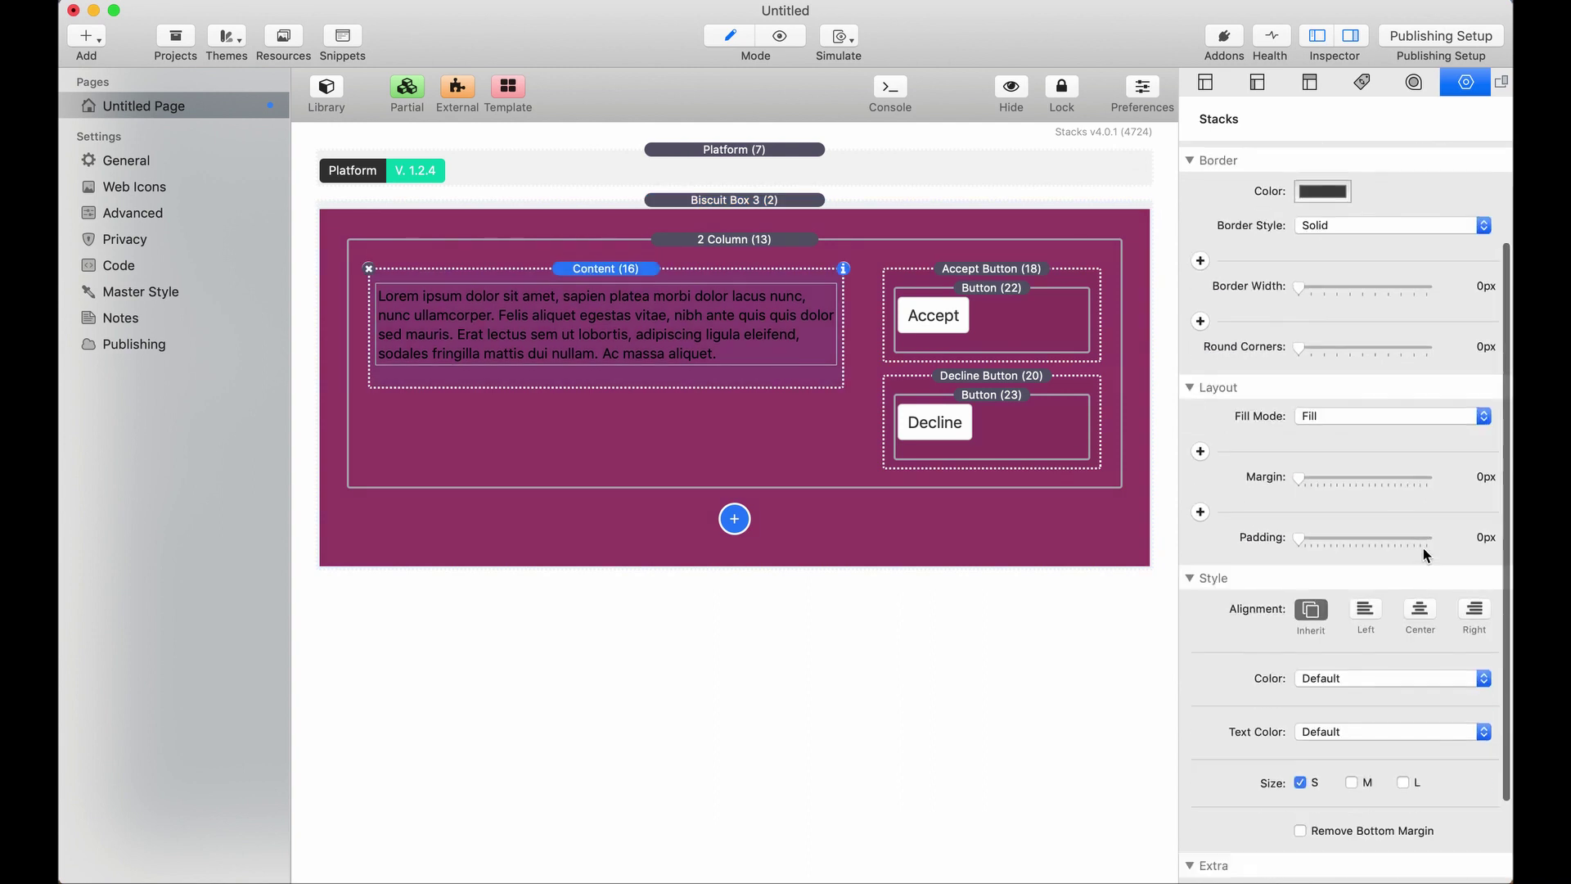
scroll(1422, 548, down, 3)
click(1382, 626)
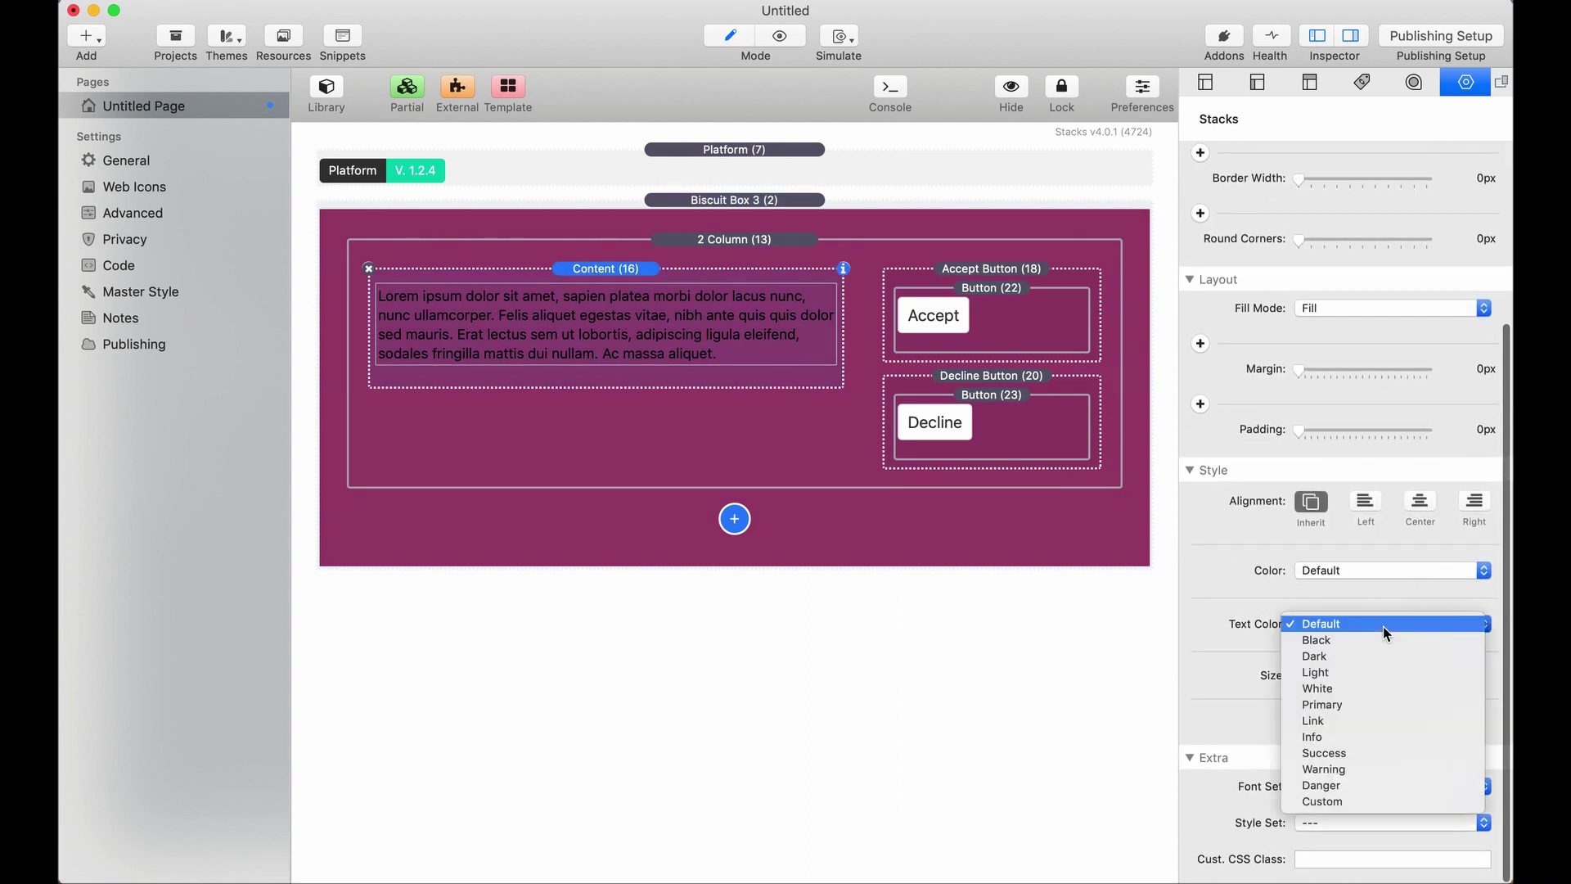
click(1379, 687)
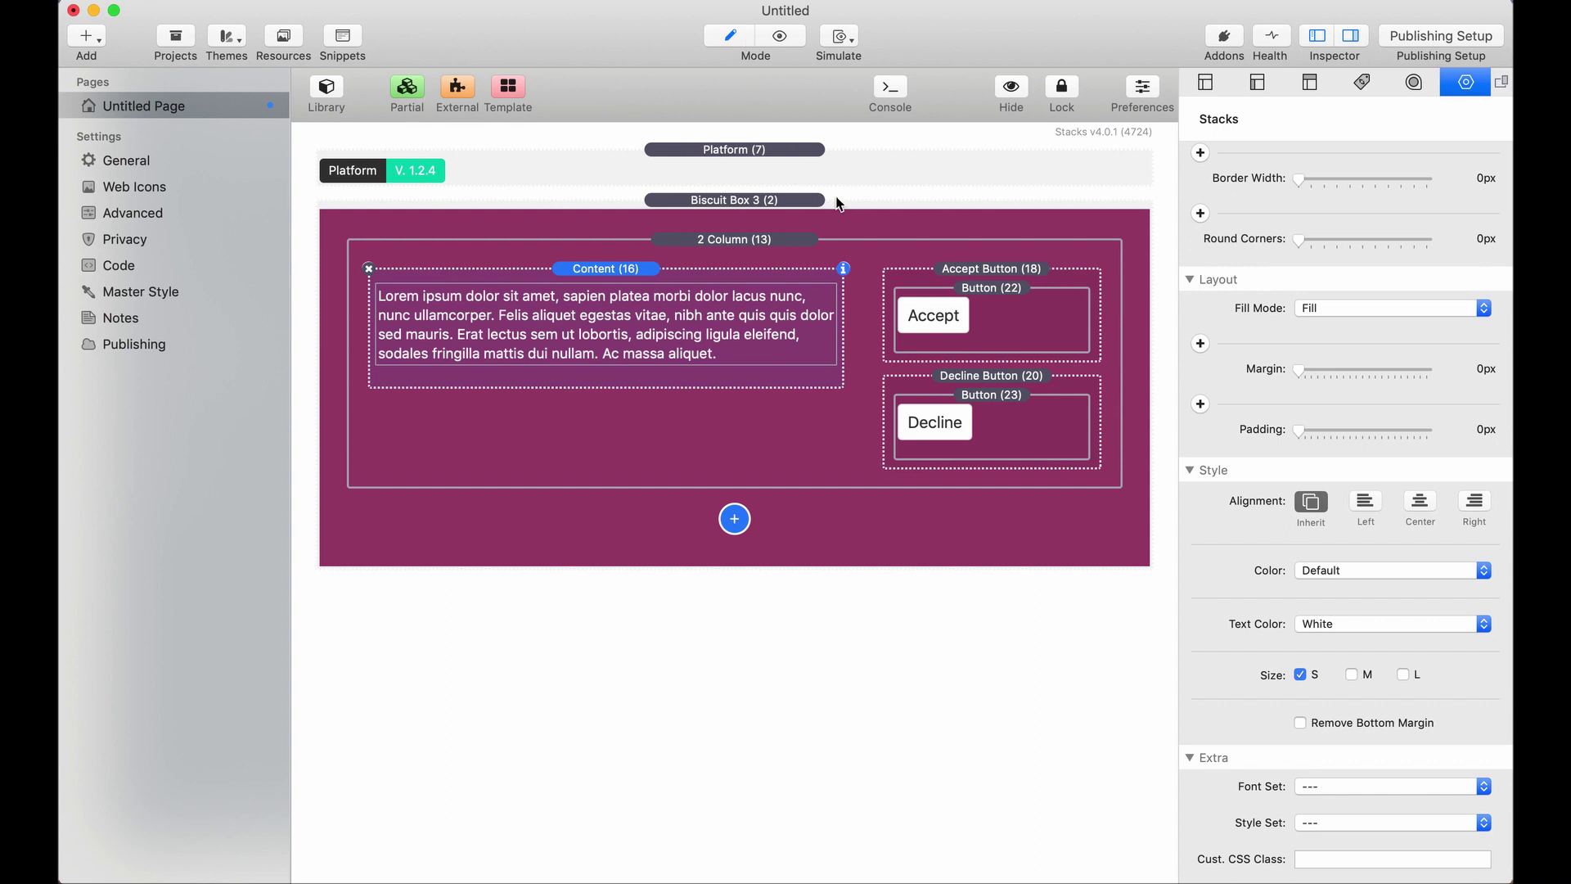
click(815, 202)
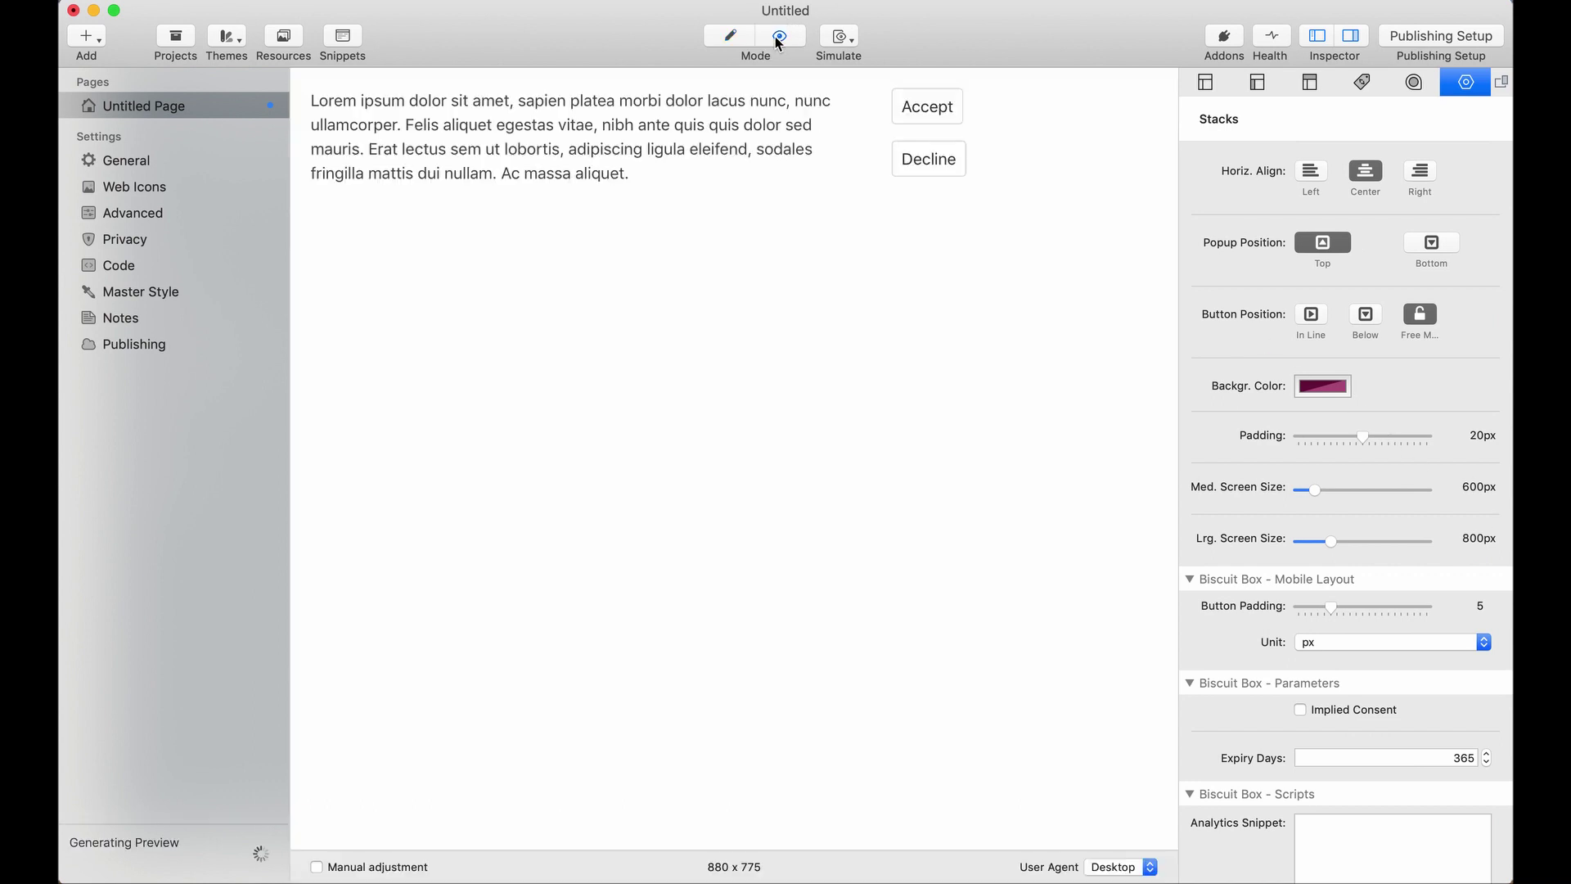
click(778, 37)
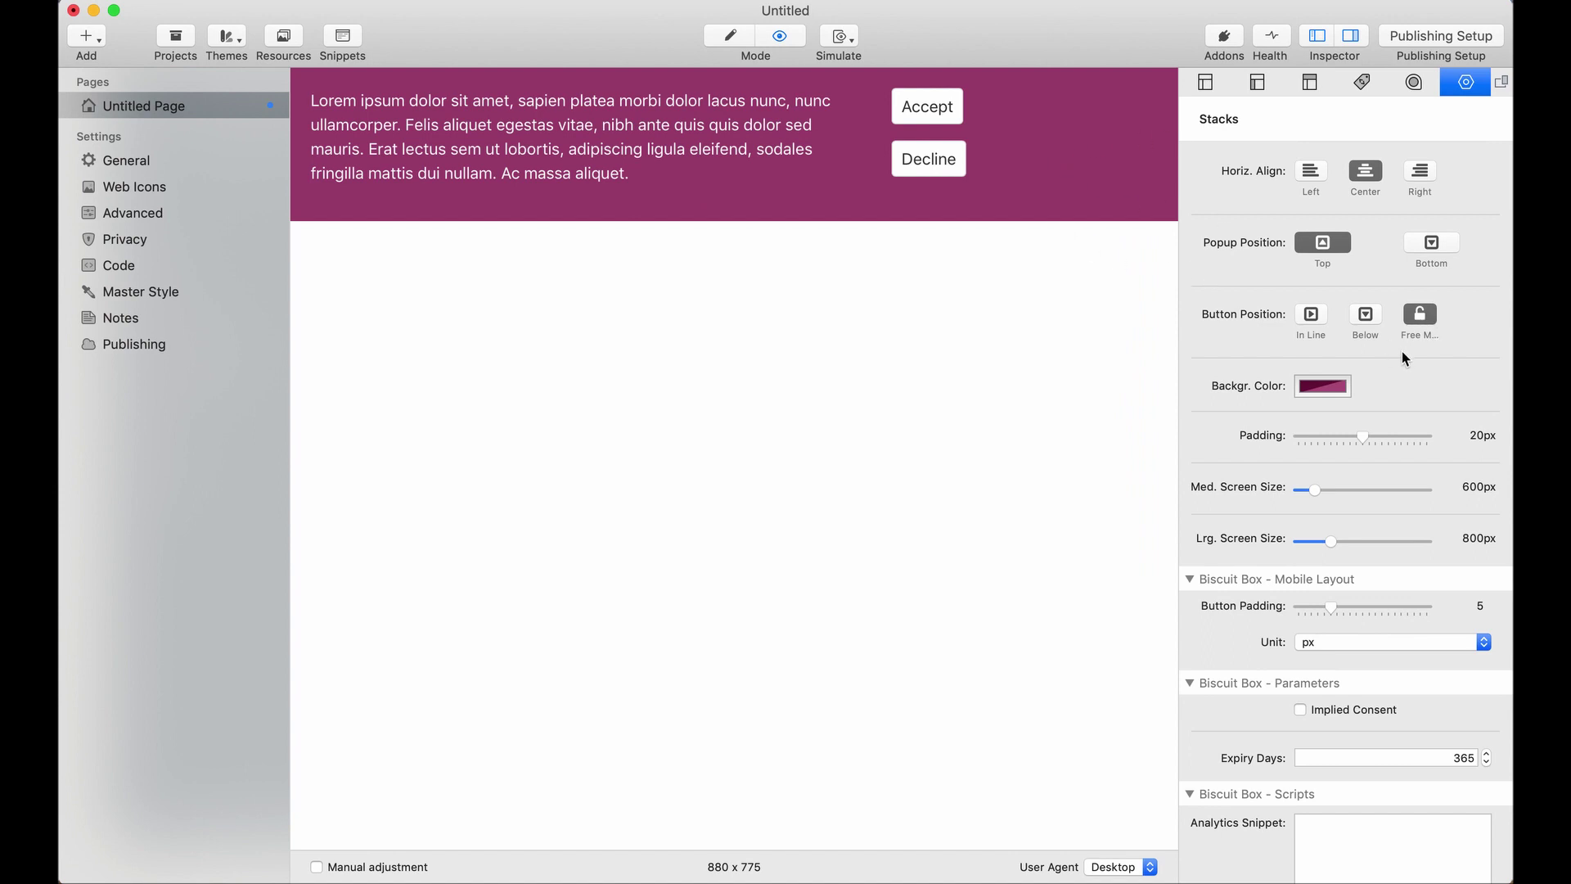
Set the Biscuit Box 3 popup width to 75 percent
scroll(1327, 348, up, 2)
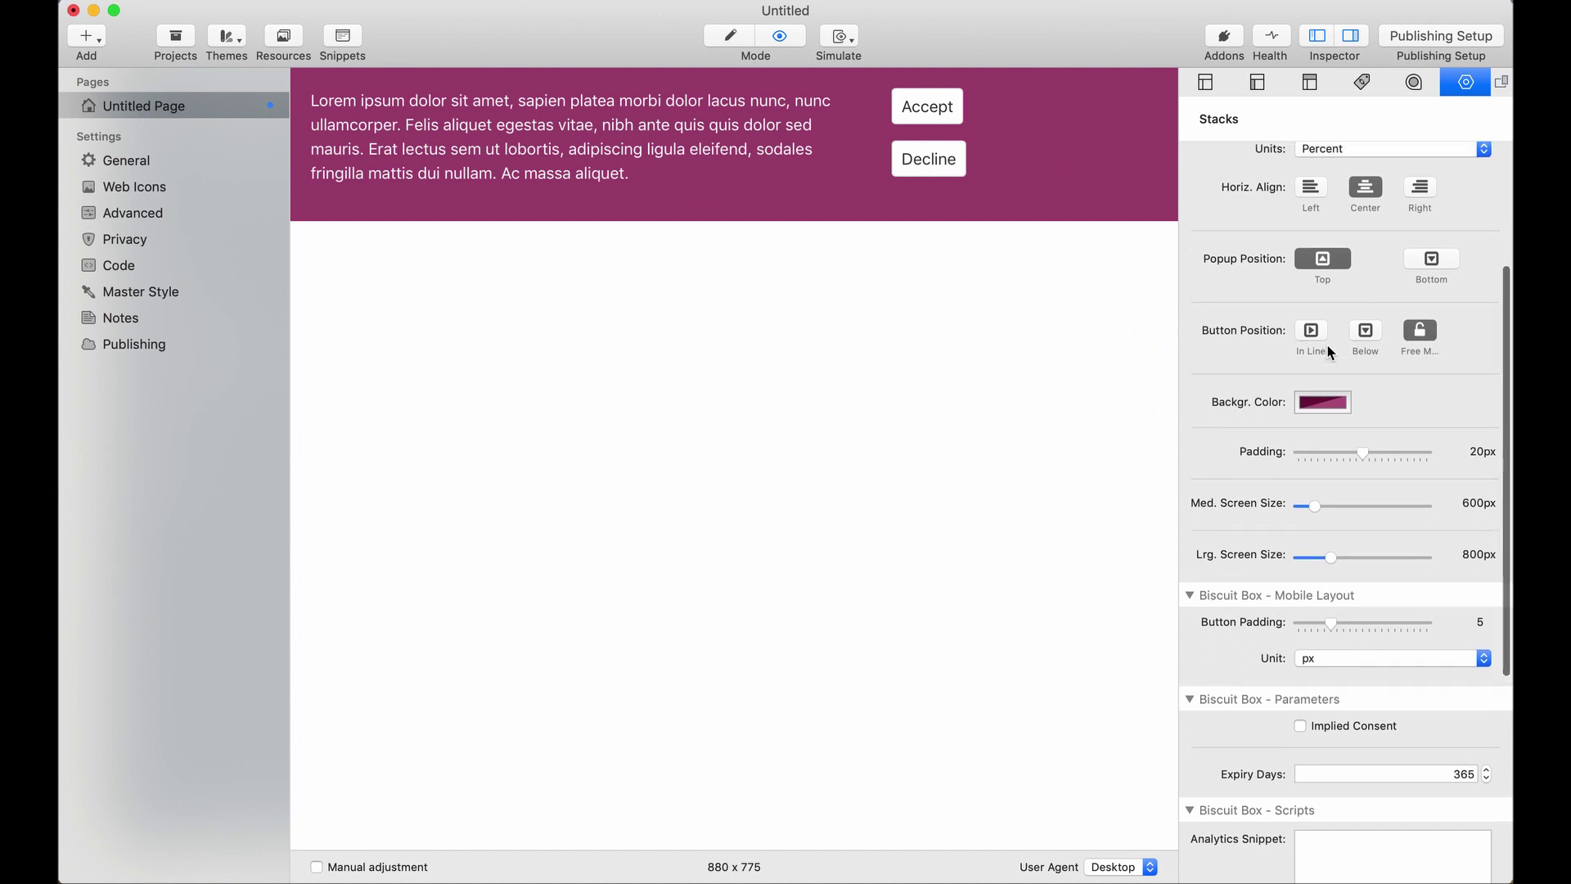
scroll(1329, 350, up, 5)
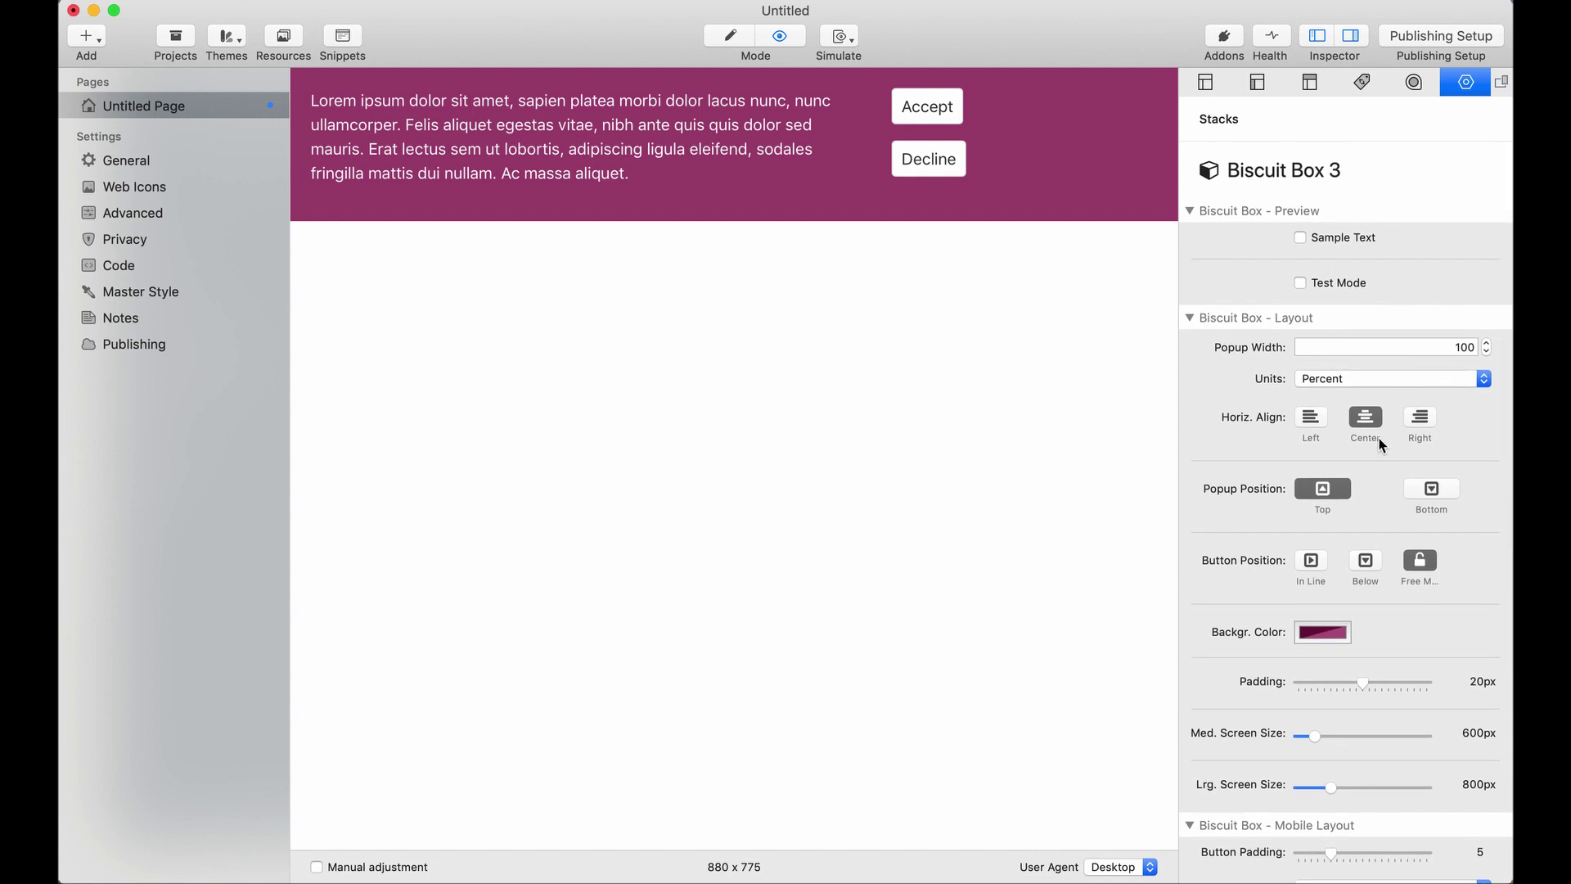
click(1419, 347)
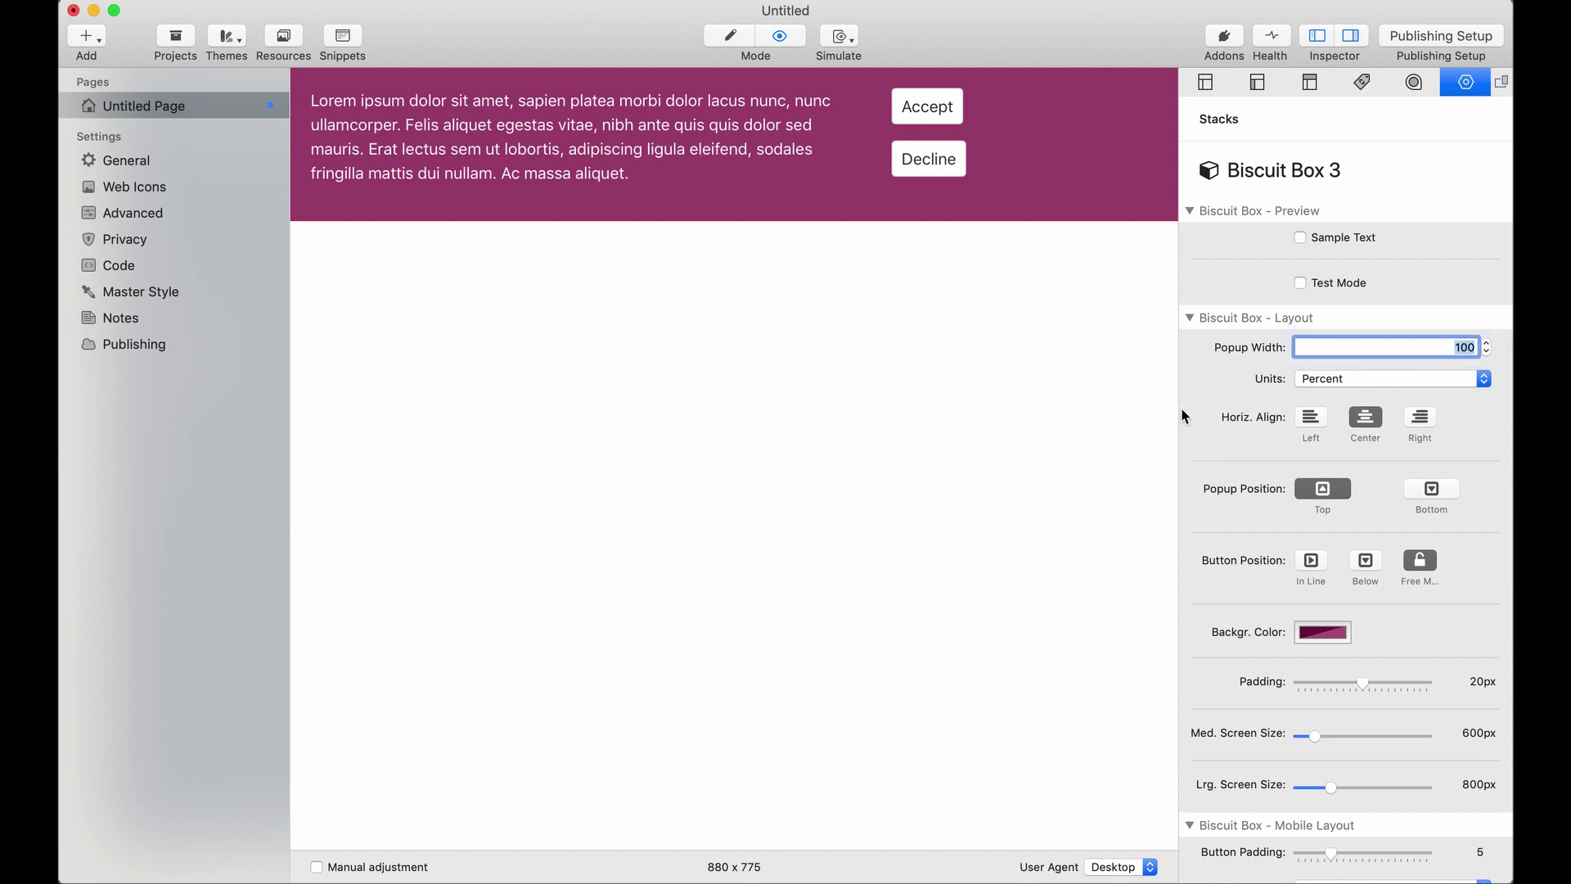
text(75)
key(Return)
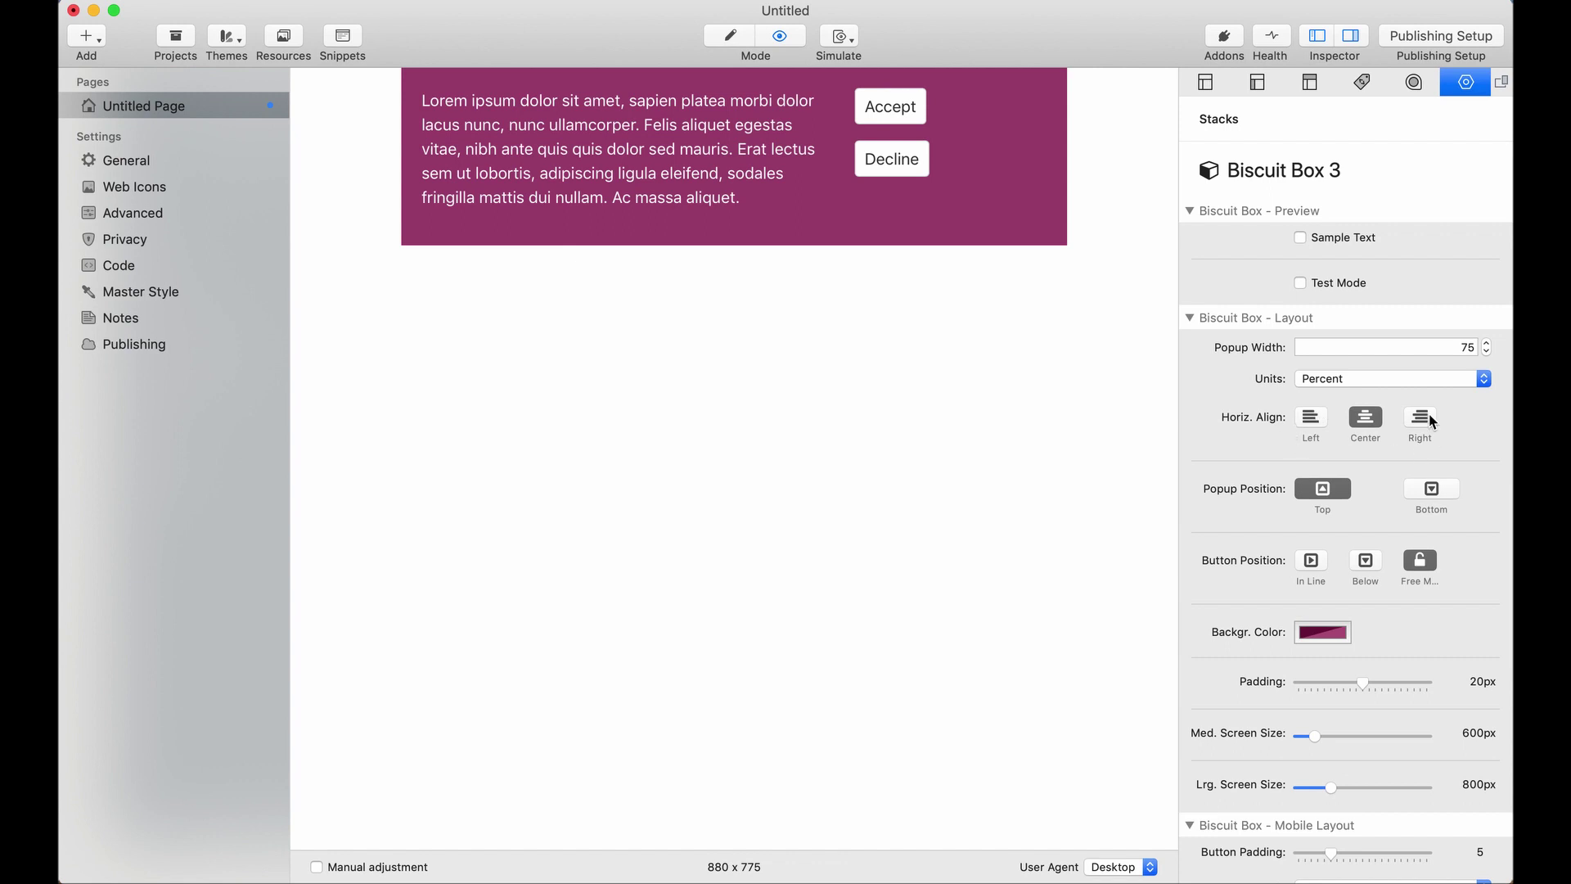
Try the Left and Center horizontal alignments for the popup, finishing with Right
click(1314, 422)
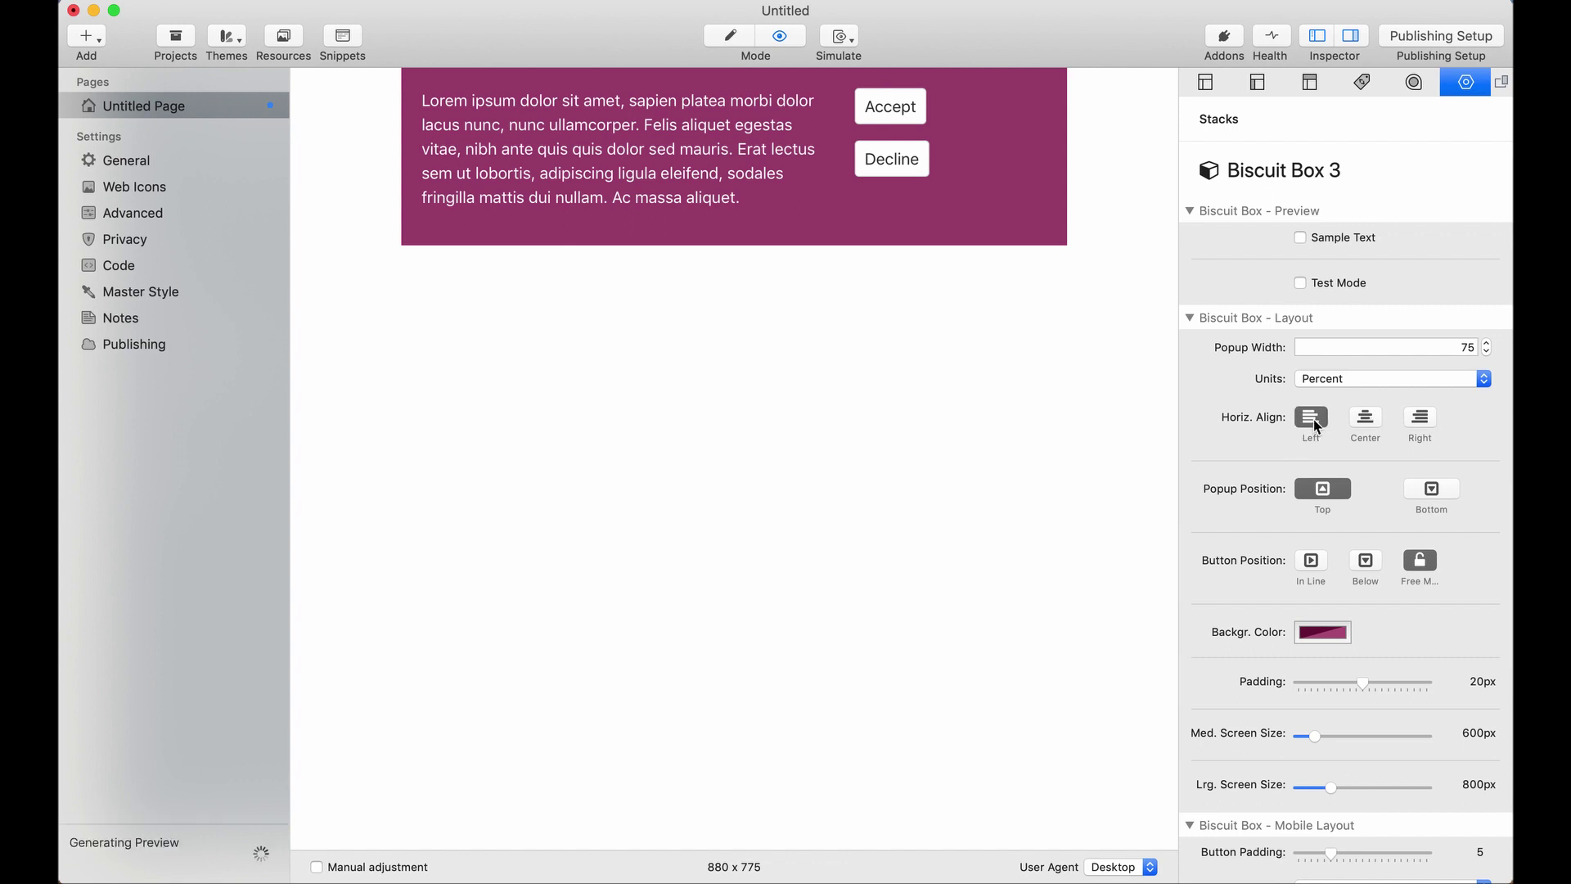
click(1375, 421)
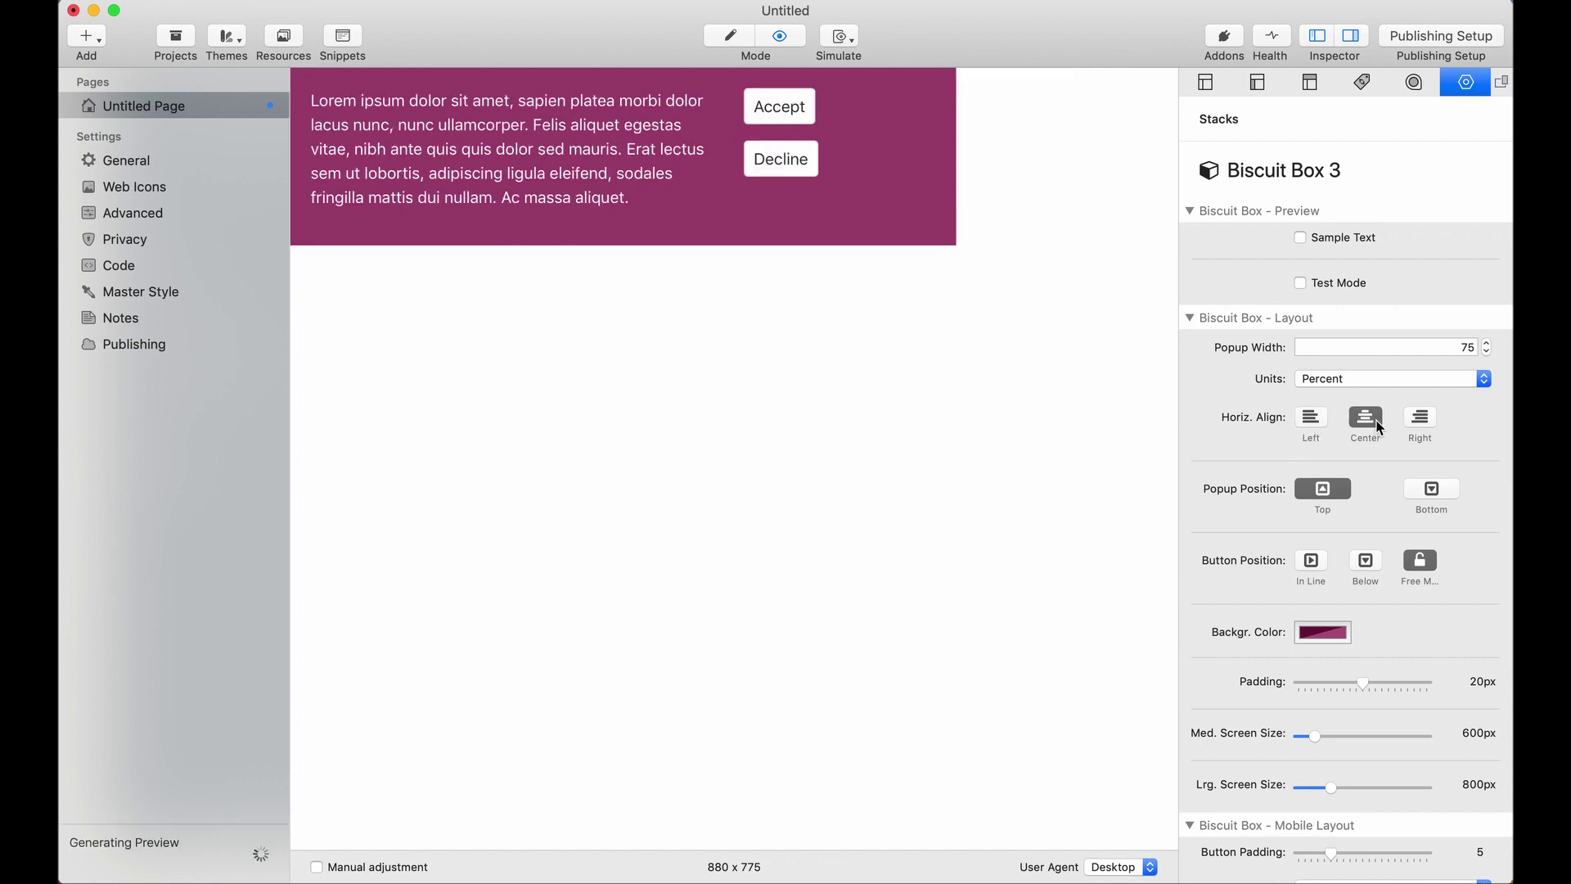
click(1421, 421)
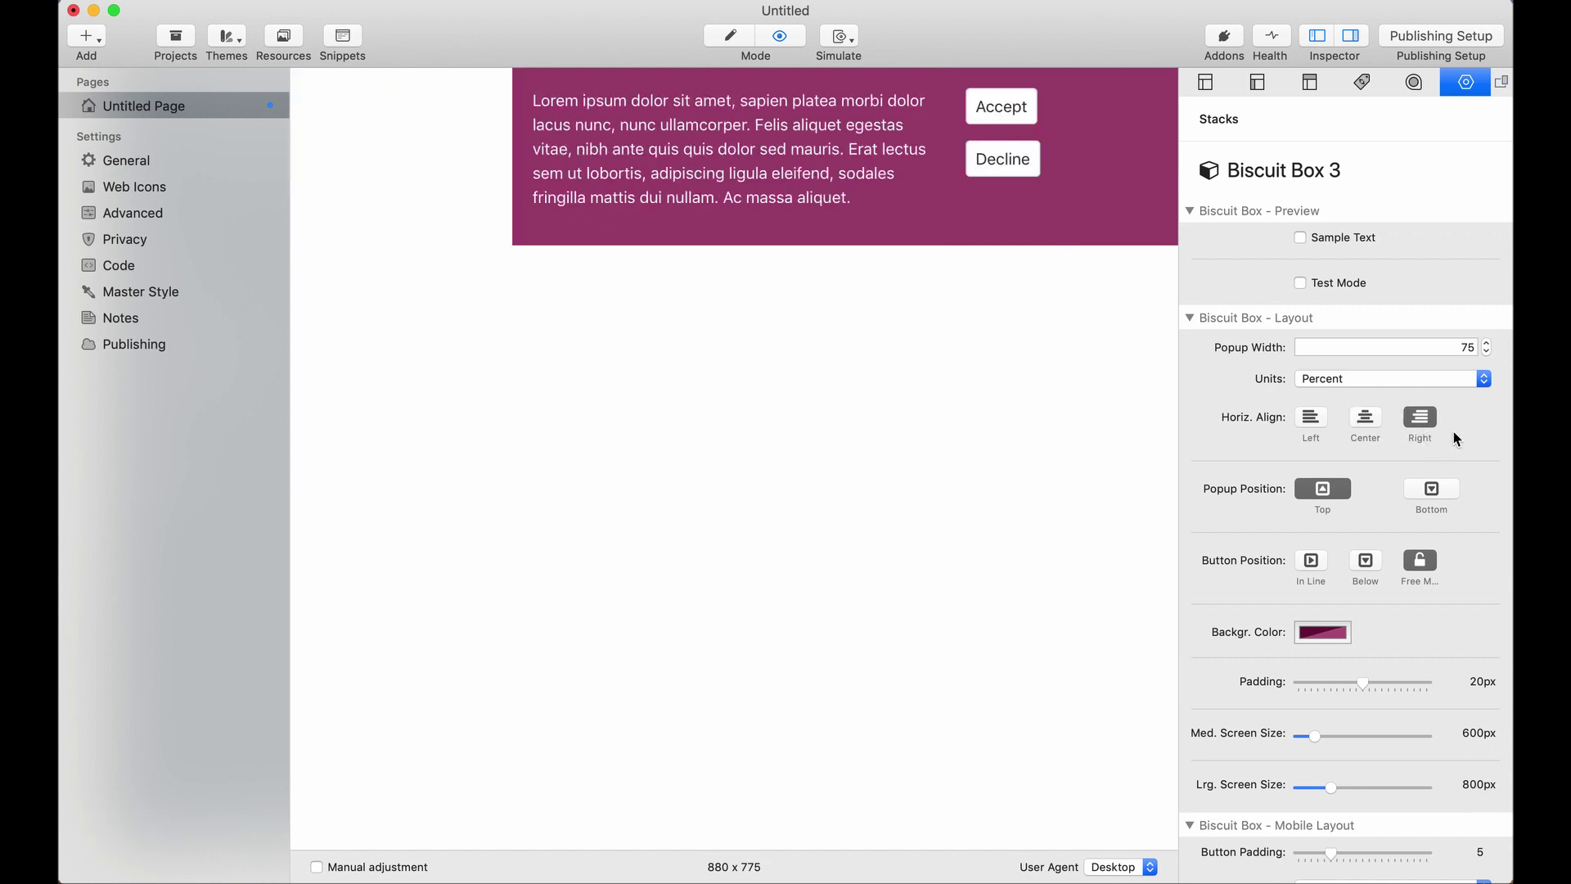
Set the Biscuit Box 3 popup width to 100 percent
scroll(1455, 434, down, 5)
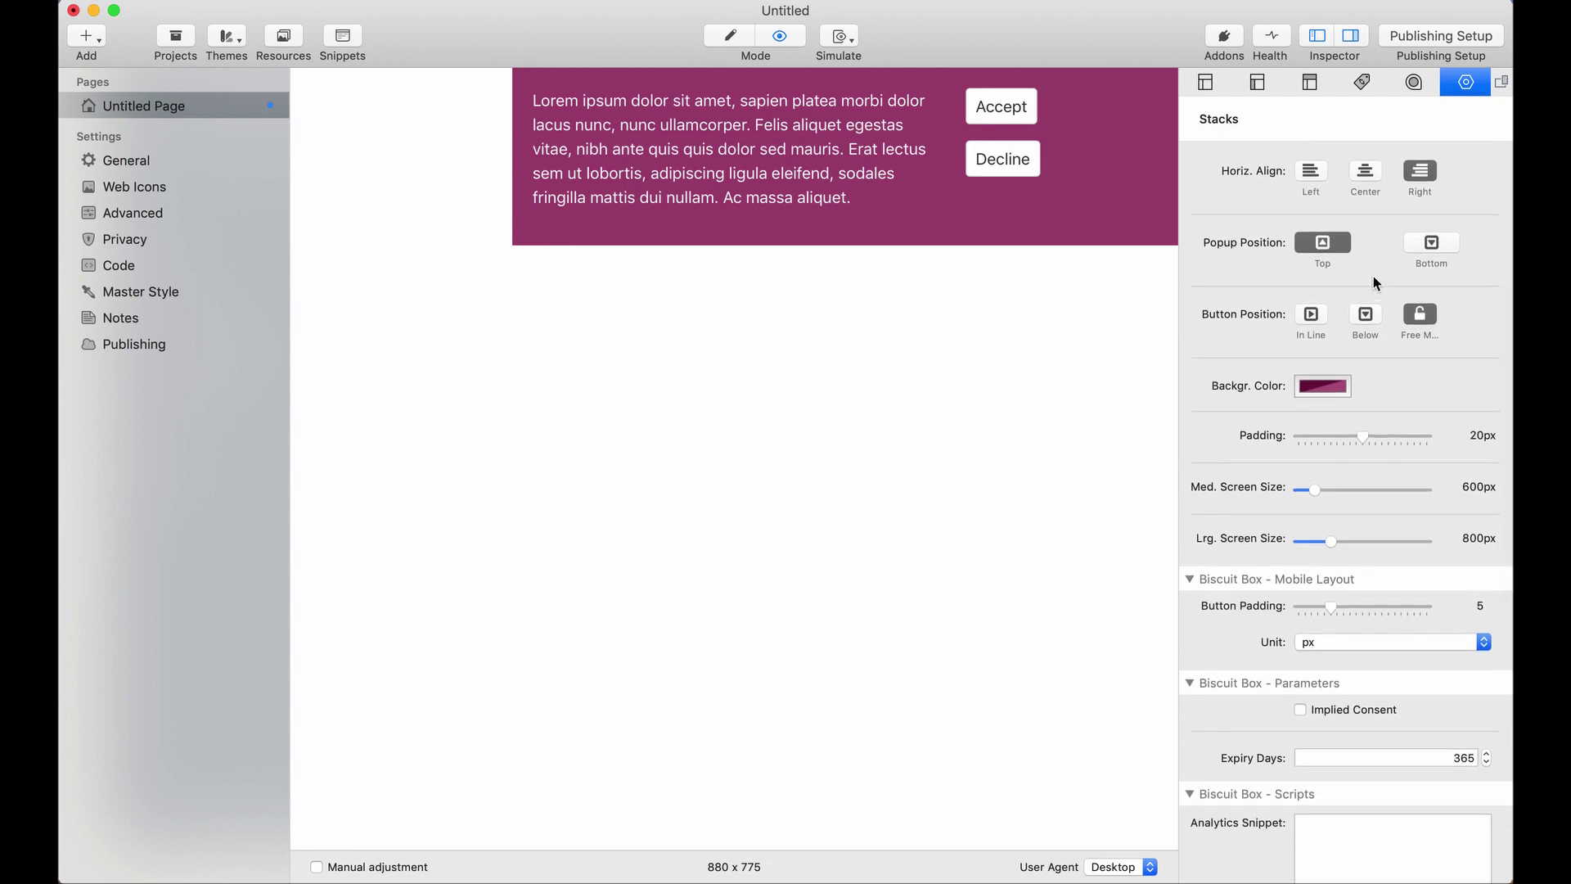
scroll(1373, 282, up, 5)
click(1440, 348)
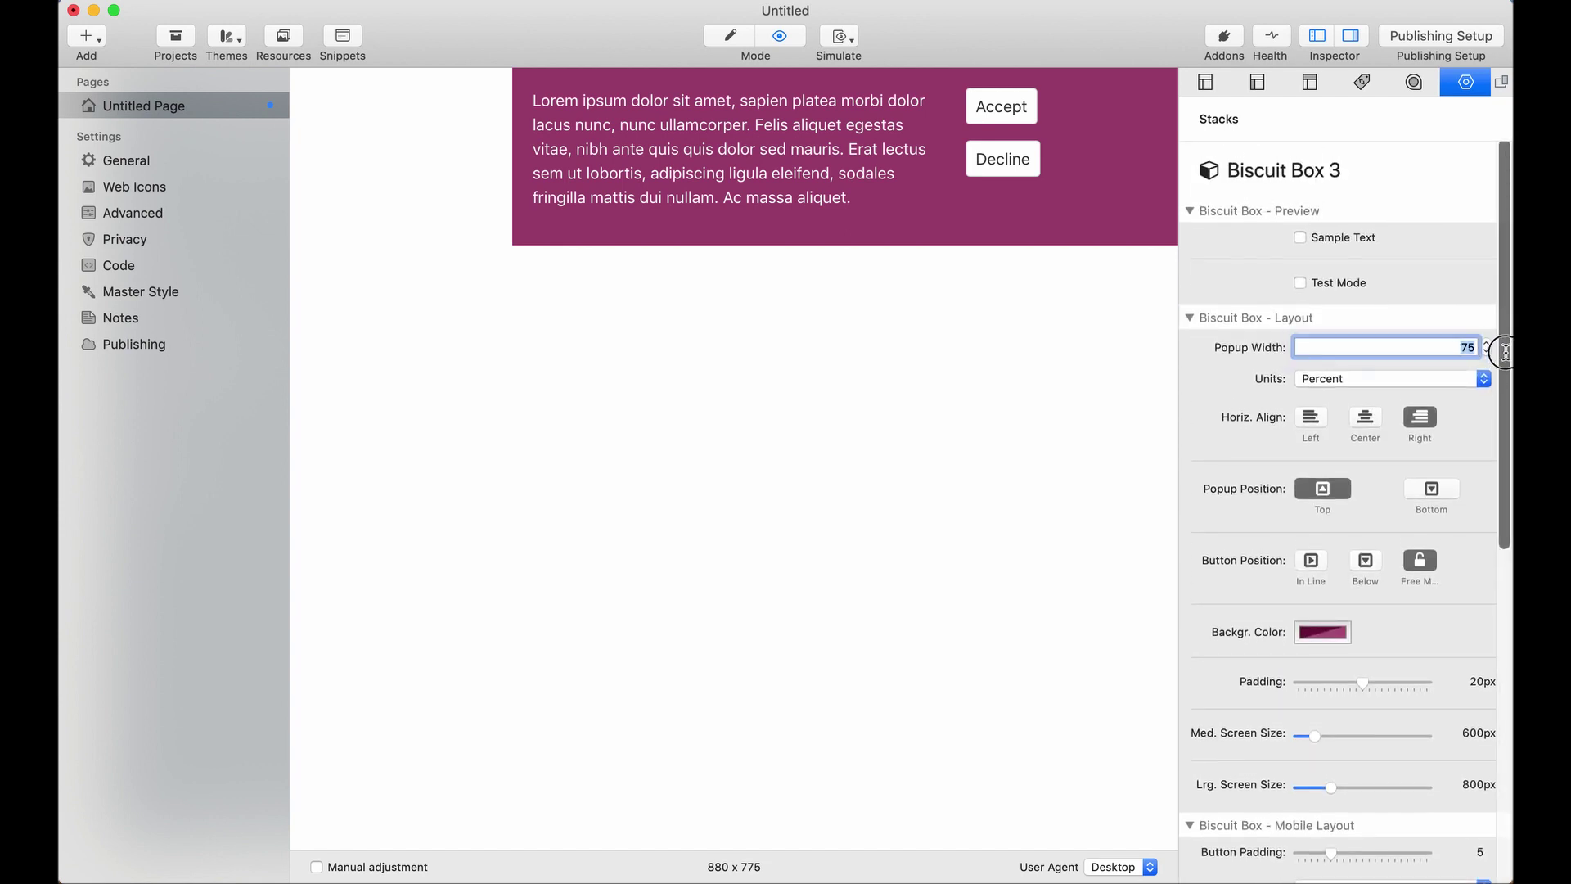
text(100)
key(Return)
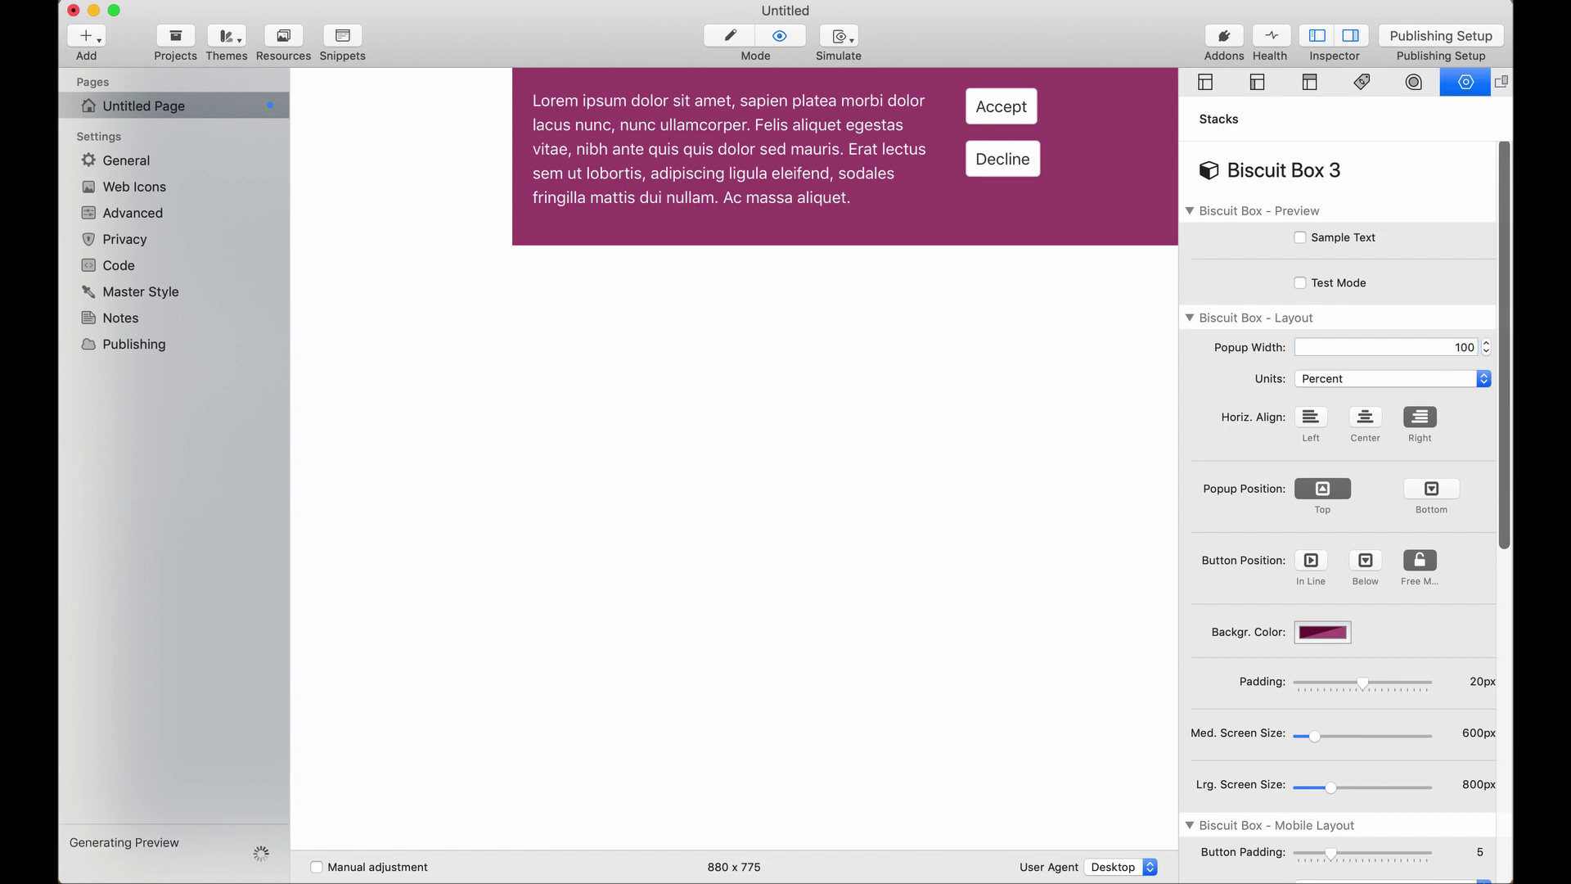
Try a popup padding of 0px, then set the padding to 40px
scroll(1325, 584, down, 3)
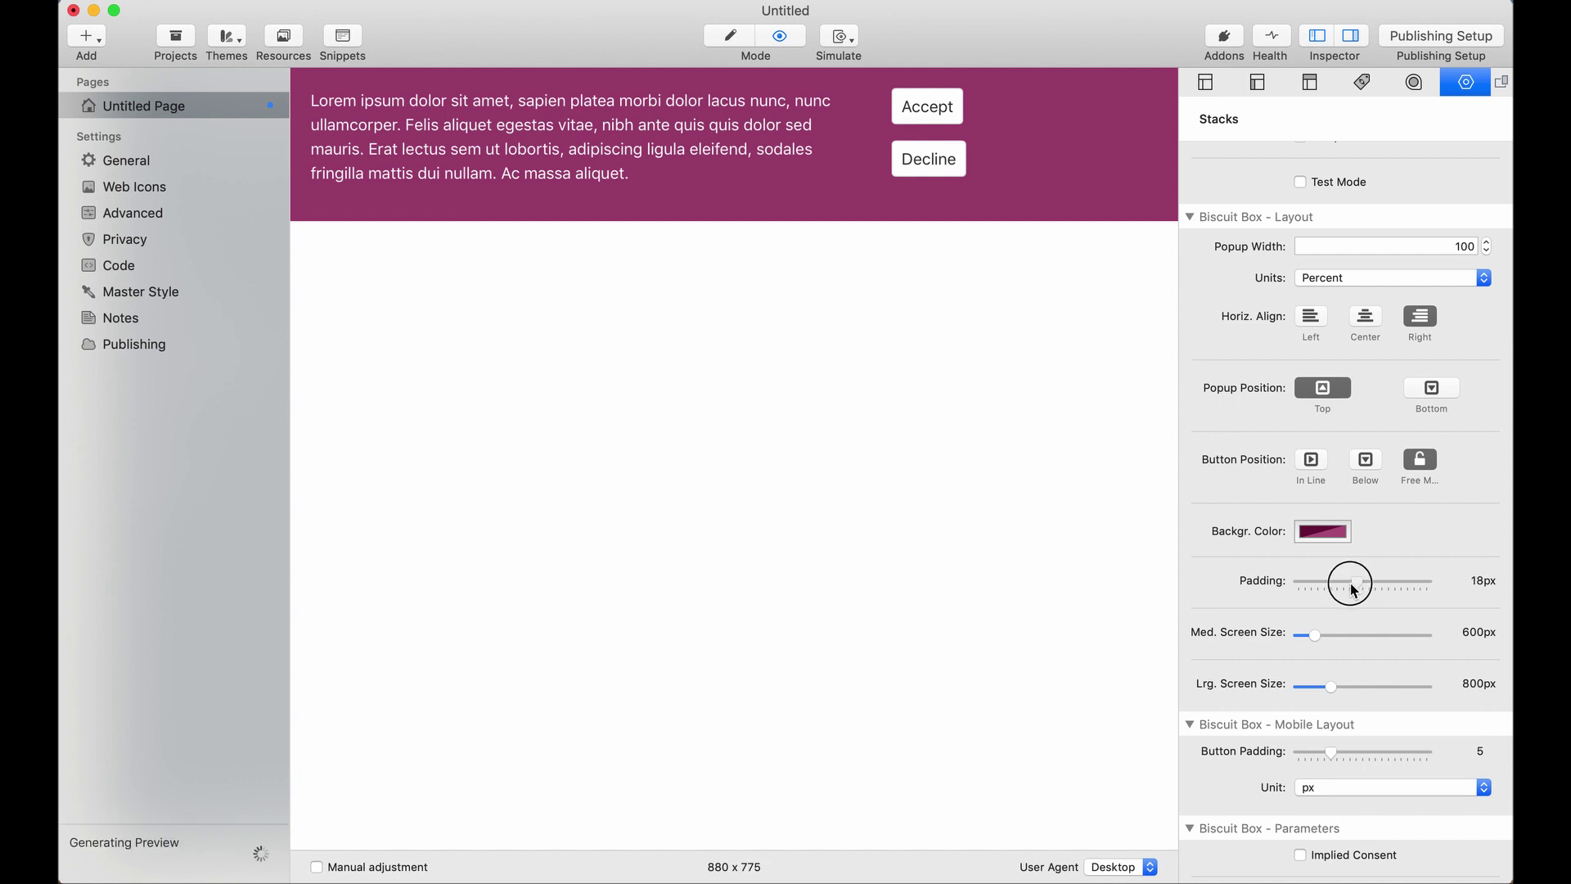
drag(1363, 582, 1277, 588)
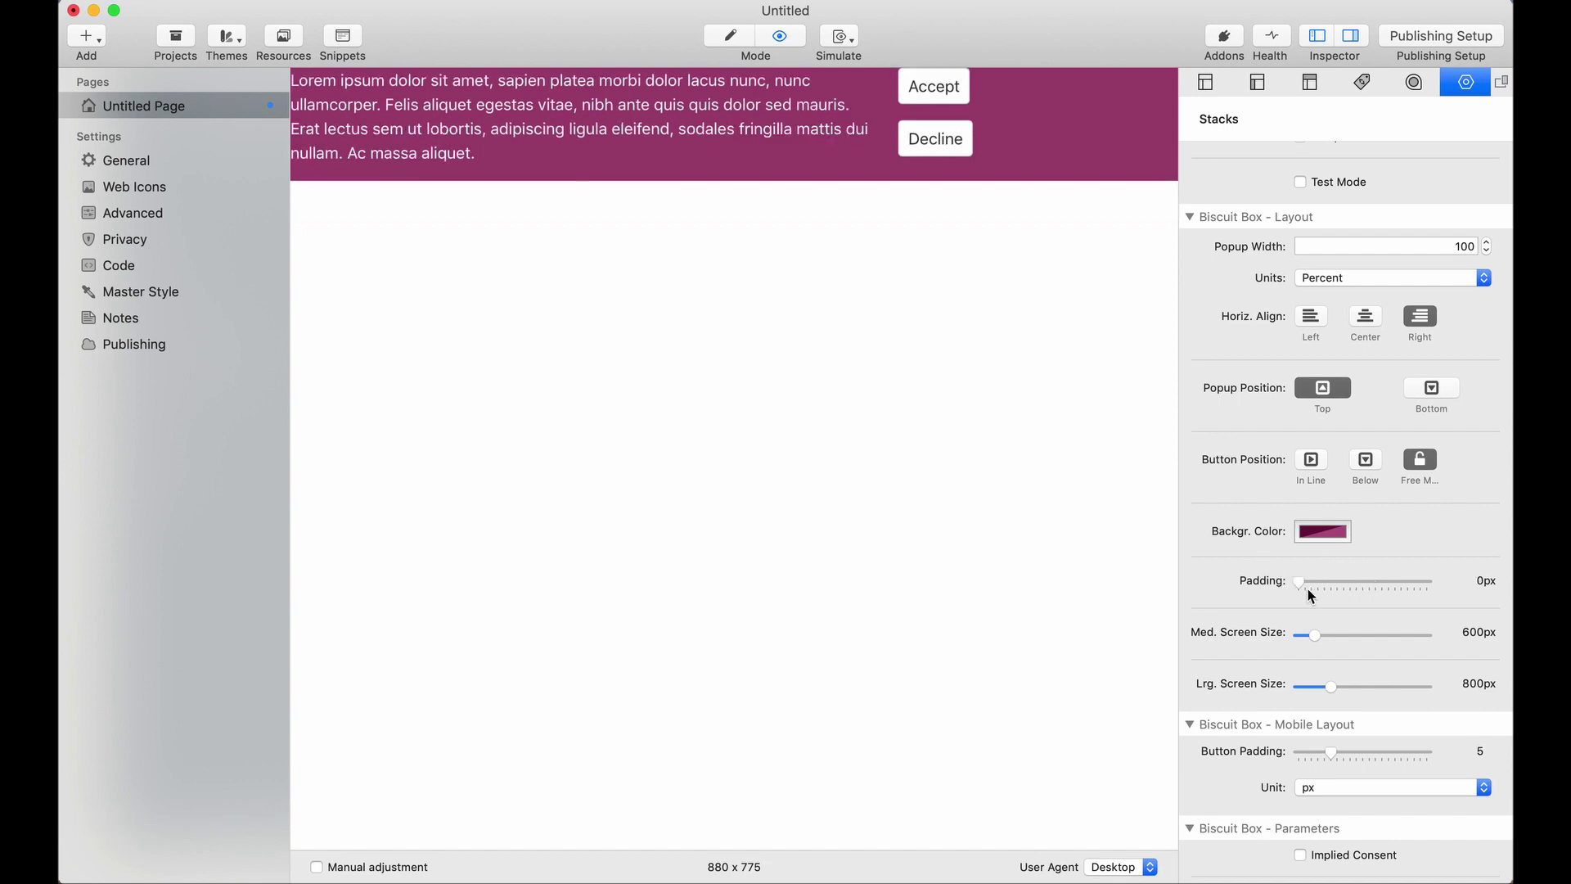
drag(1301, 583, 1430, 582)
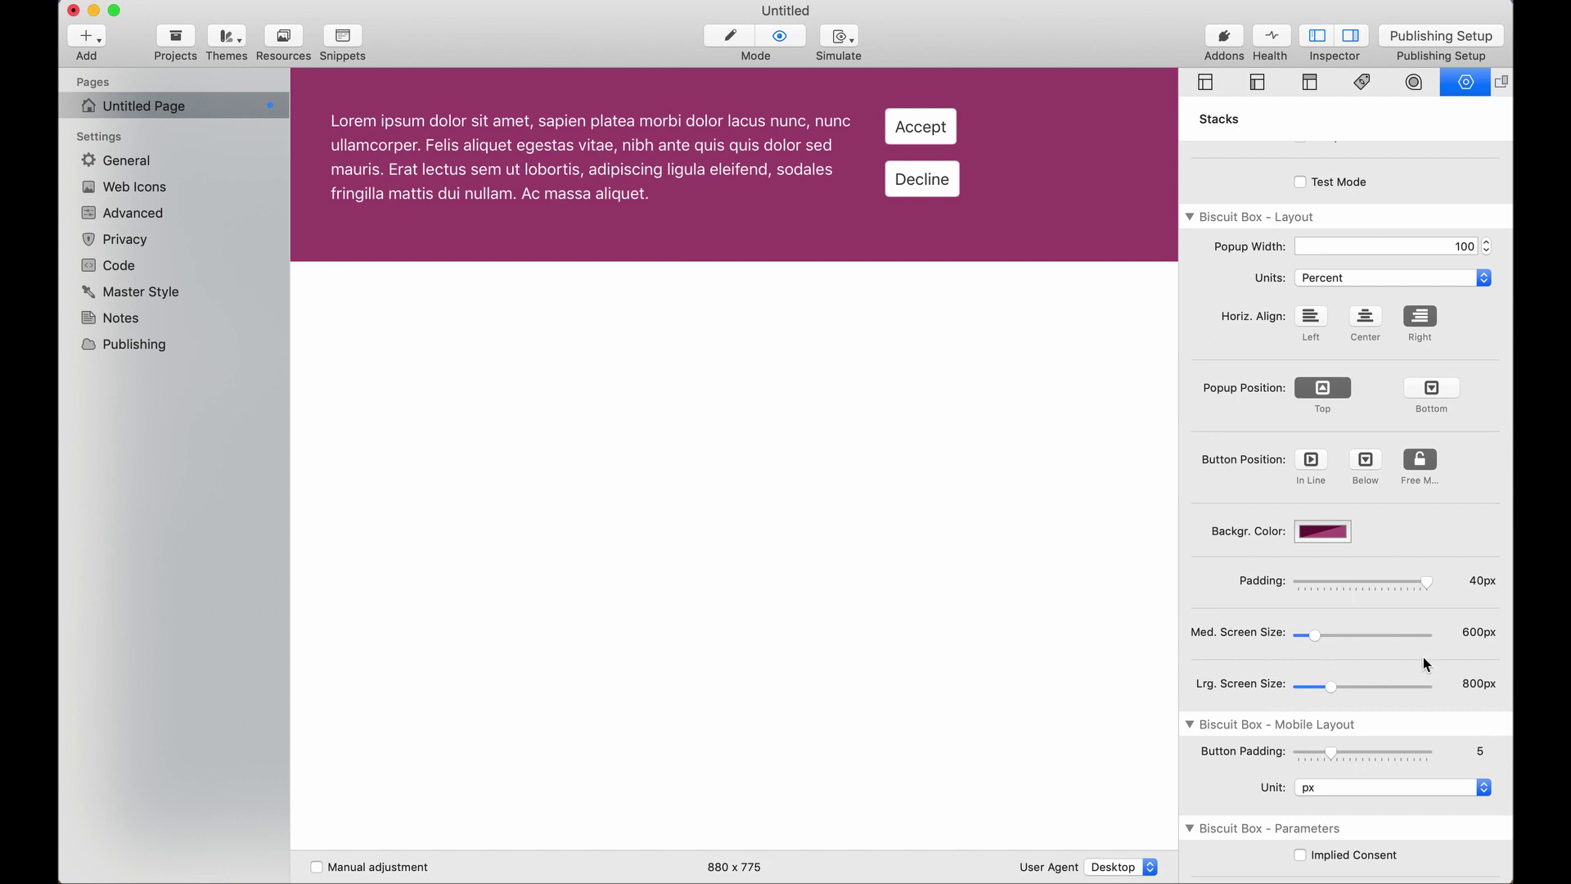
Set the popup's button position to Below and return to edit mode
scroll(1422, 658, down, 5)
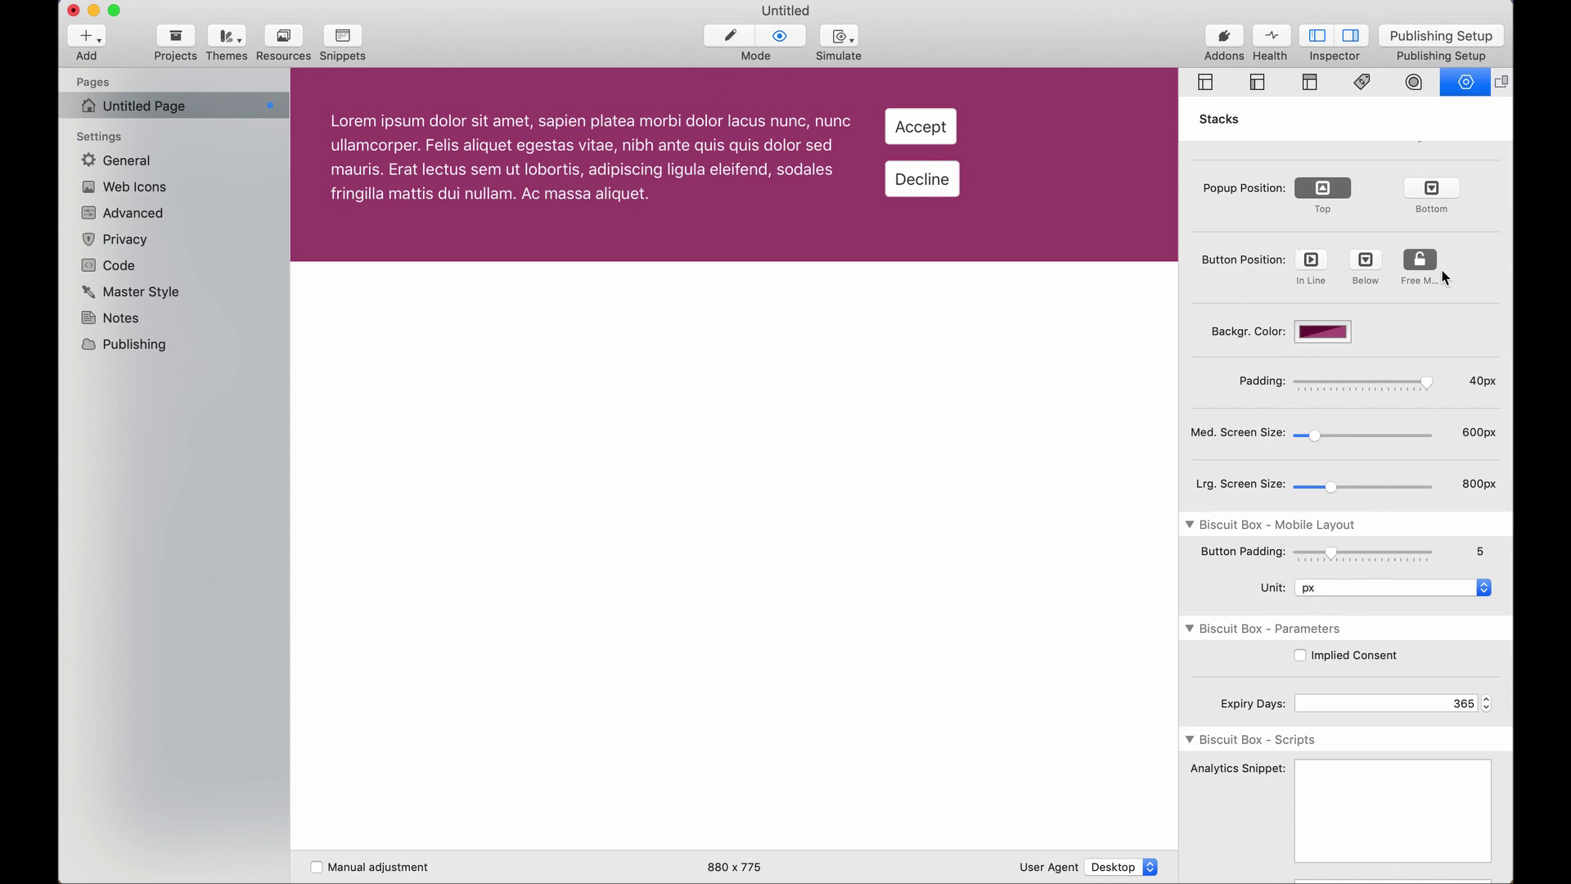
scroll(1387, 306, up, 1)
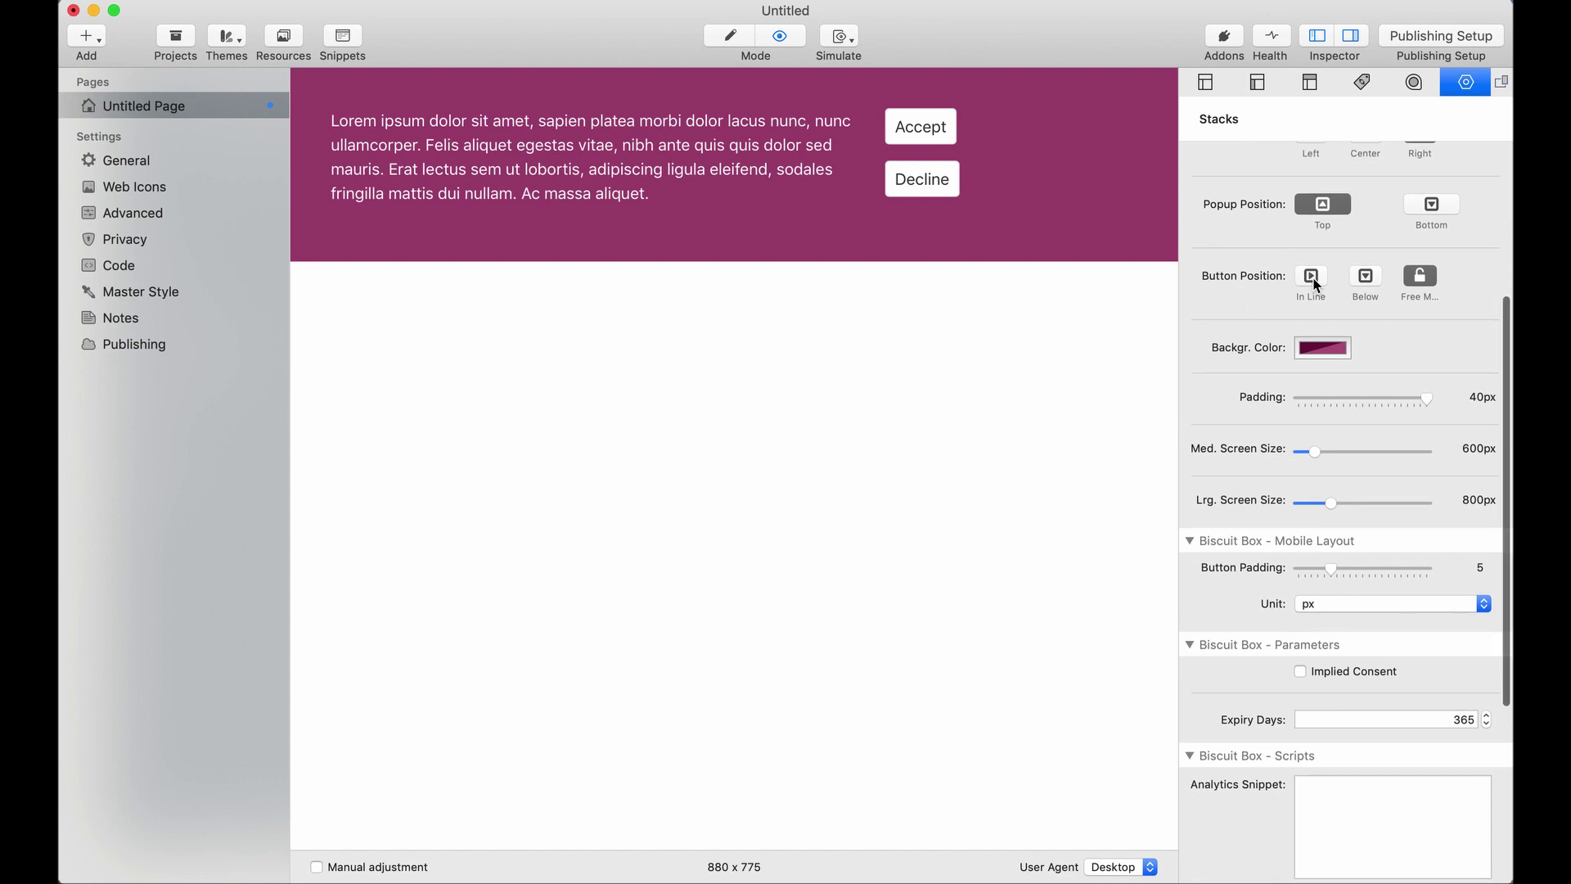
click(1372, 283)
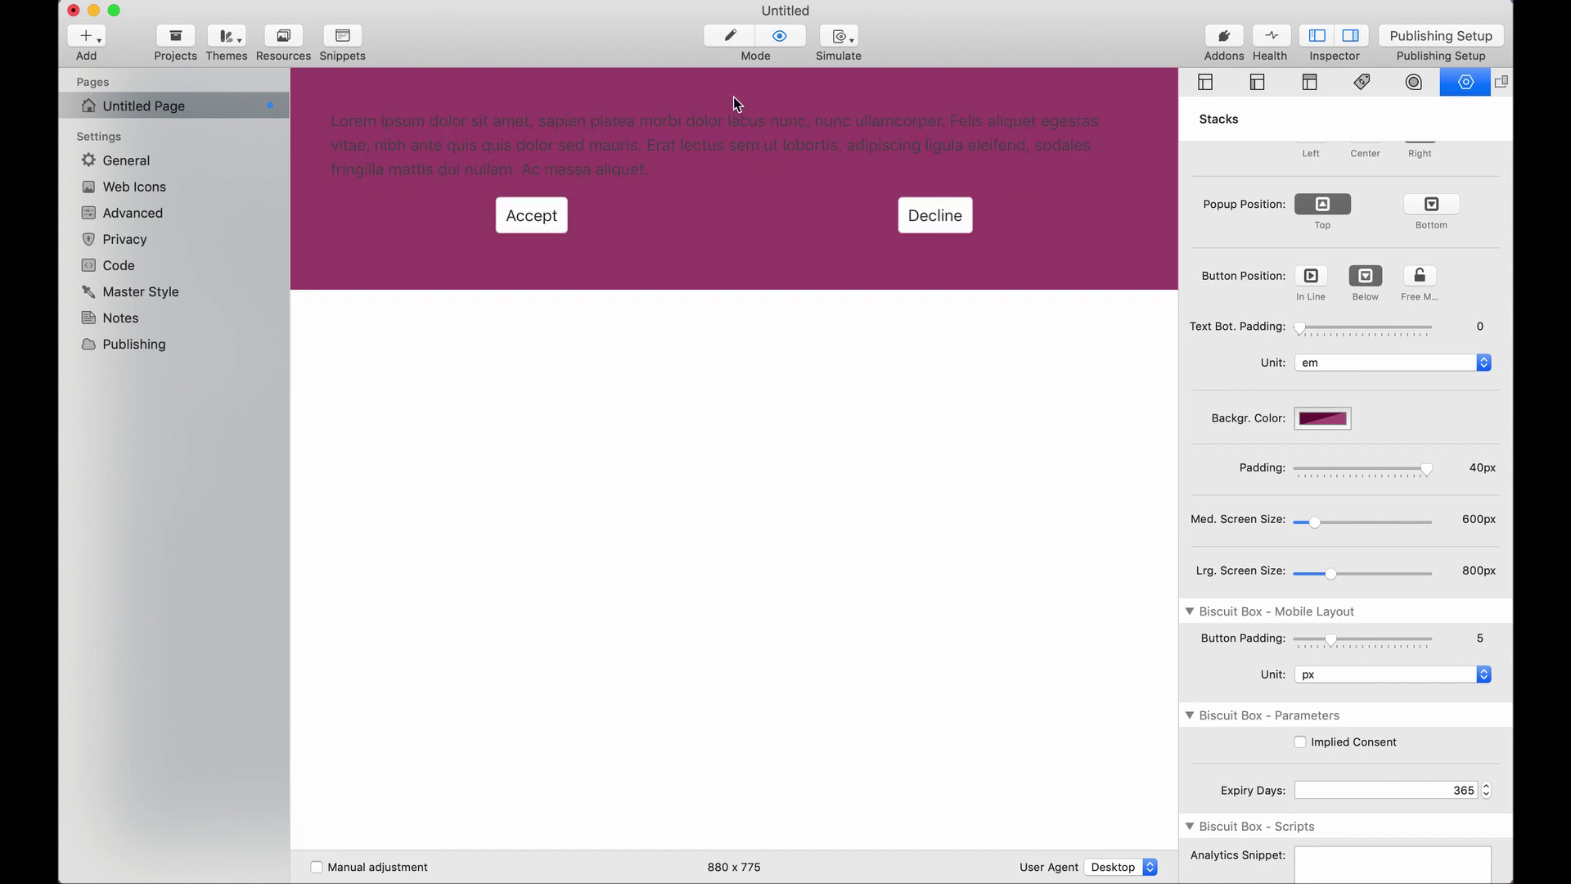
click(730, 38)
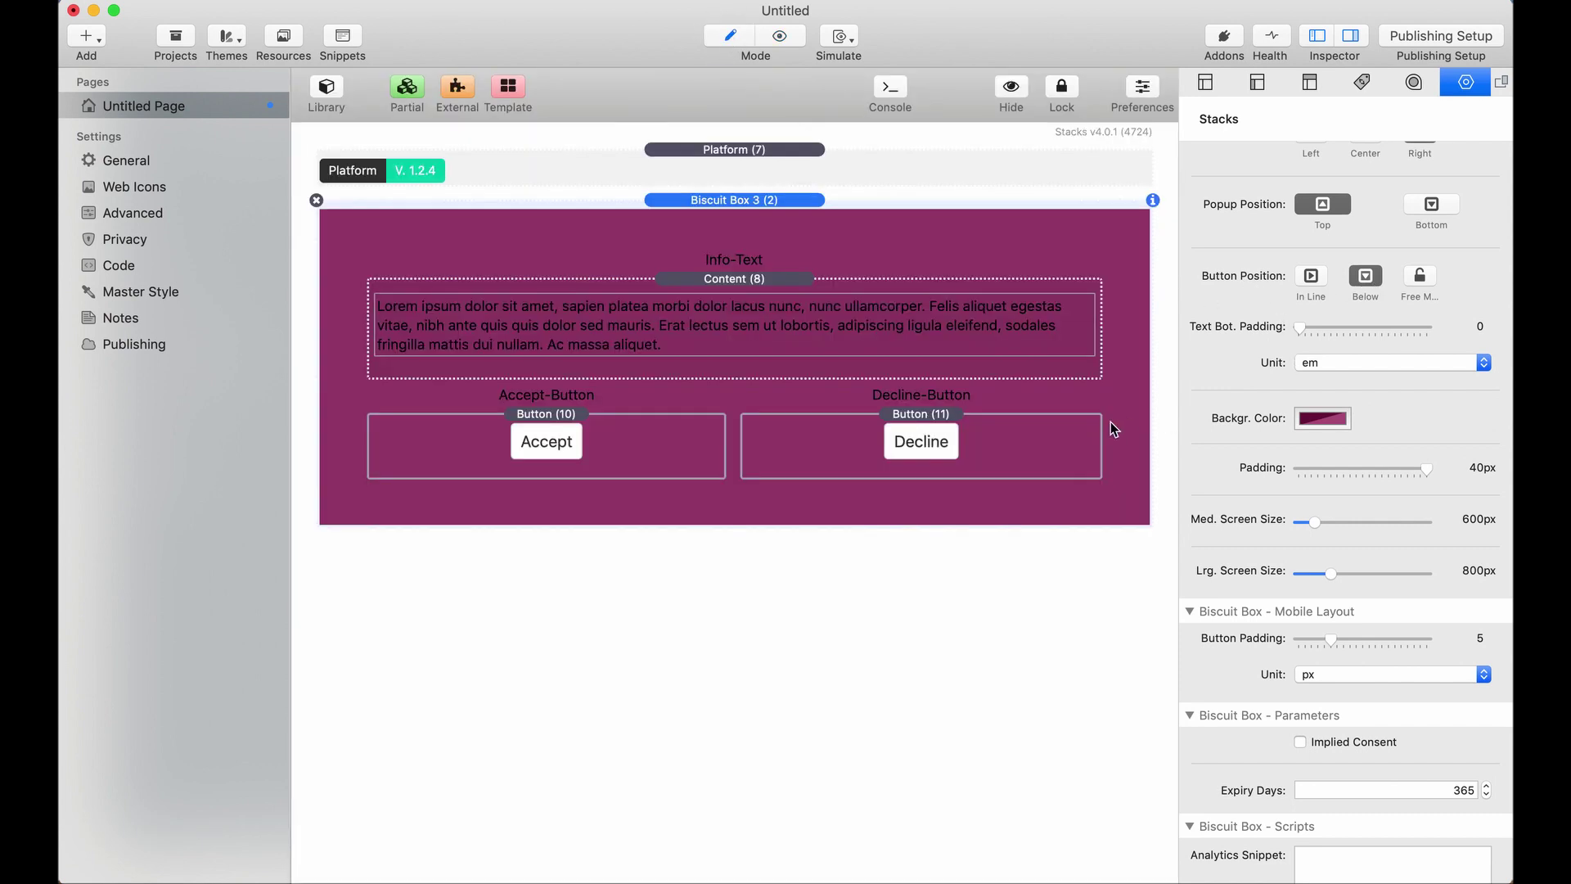
Set the text color of the Content stack in the Info-Text area to White
click(740, 281)
scroll(1274, 537, down, 2)
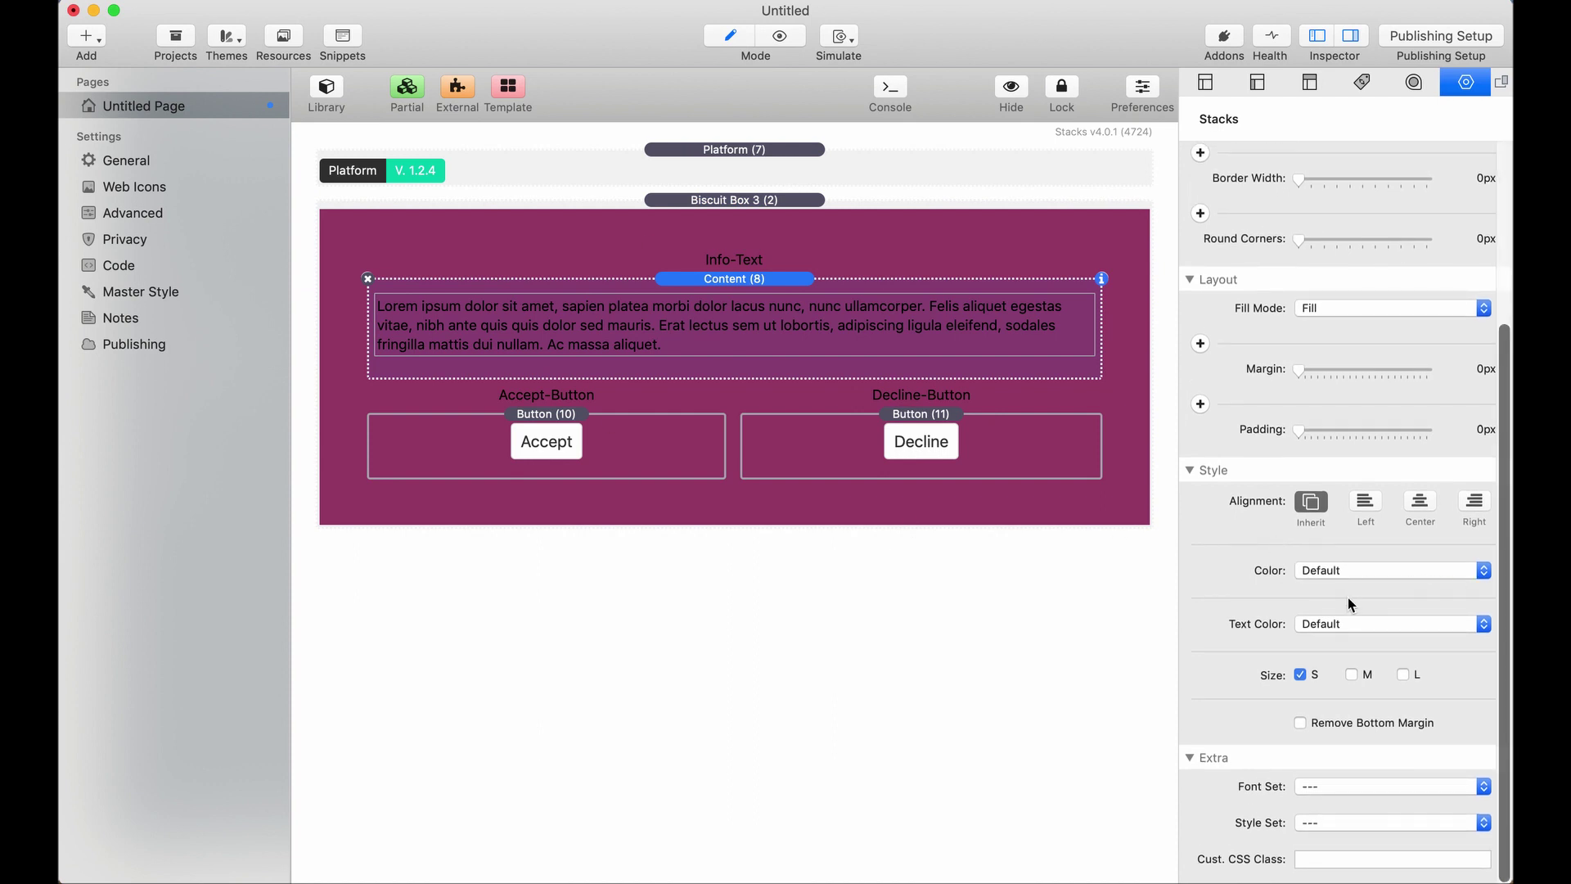
click(1396, 624)
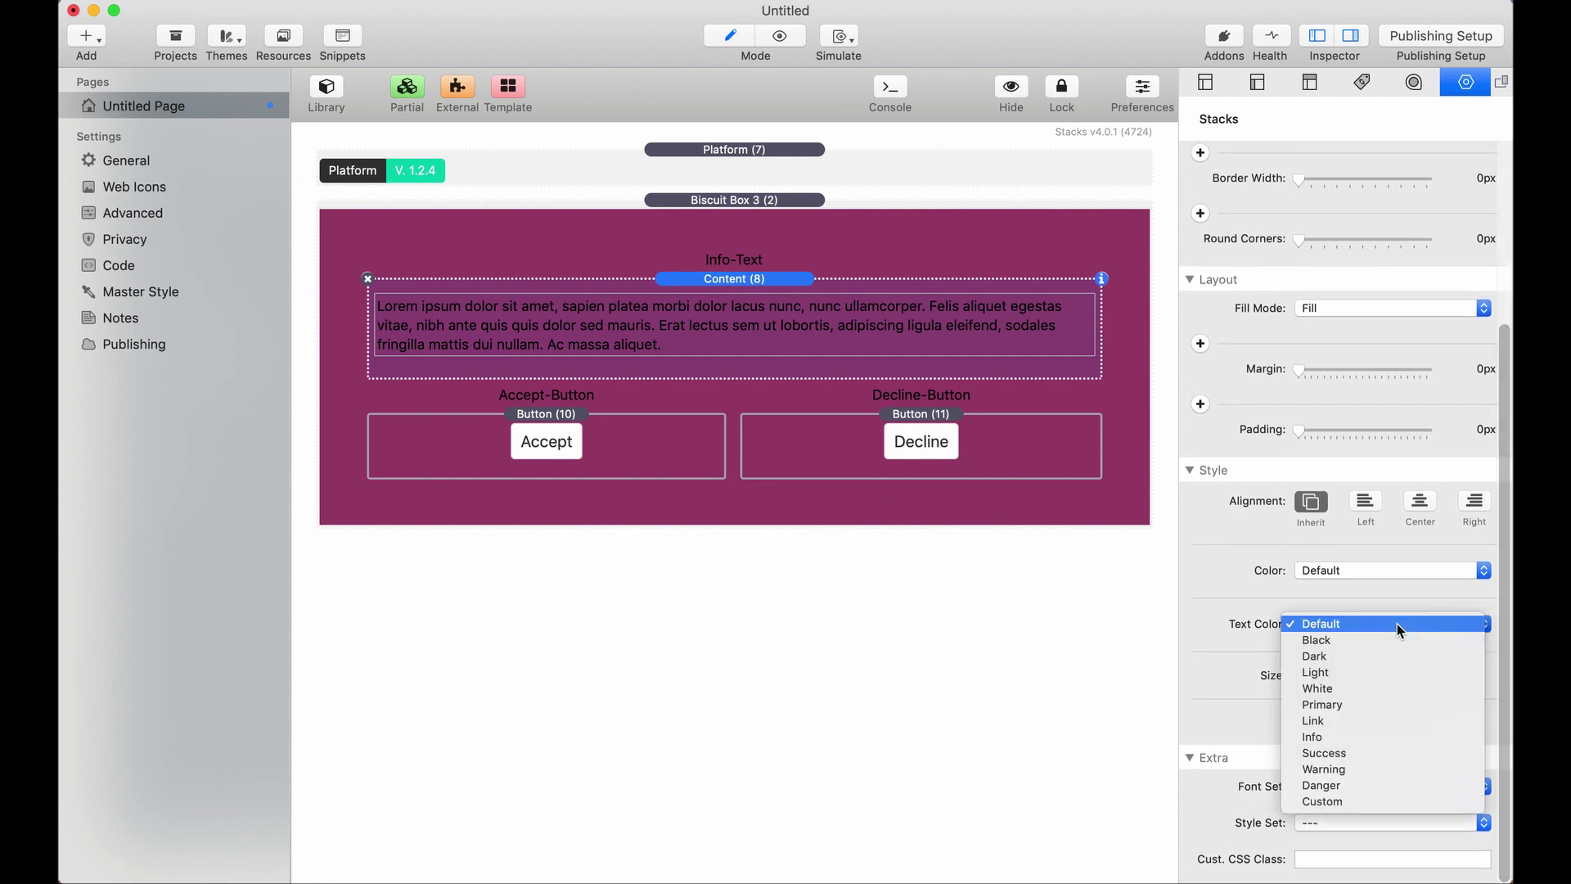
click(1381, 691)
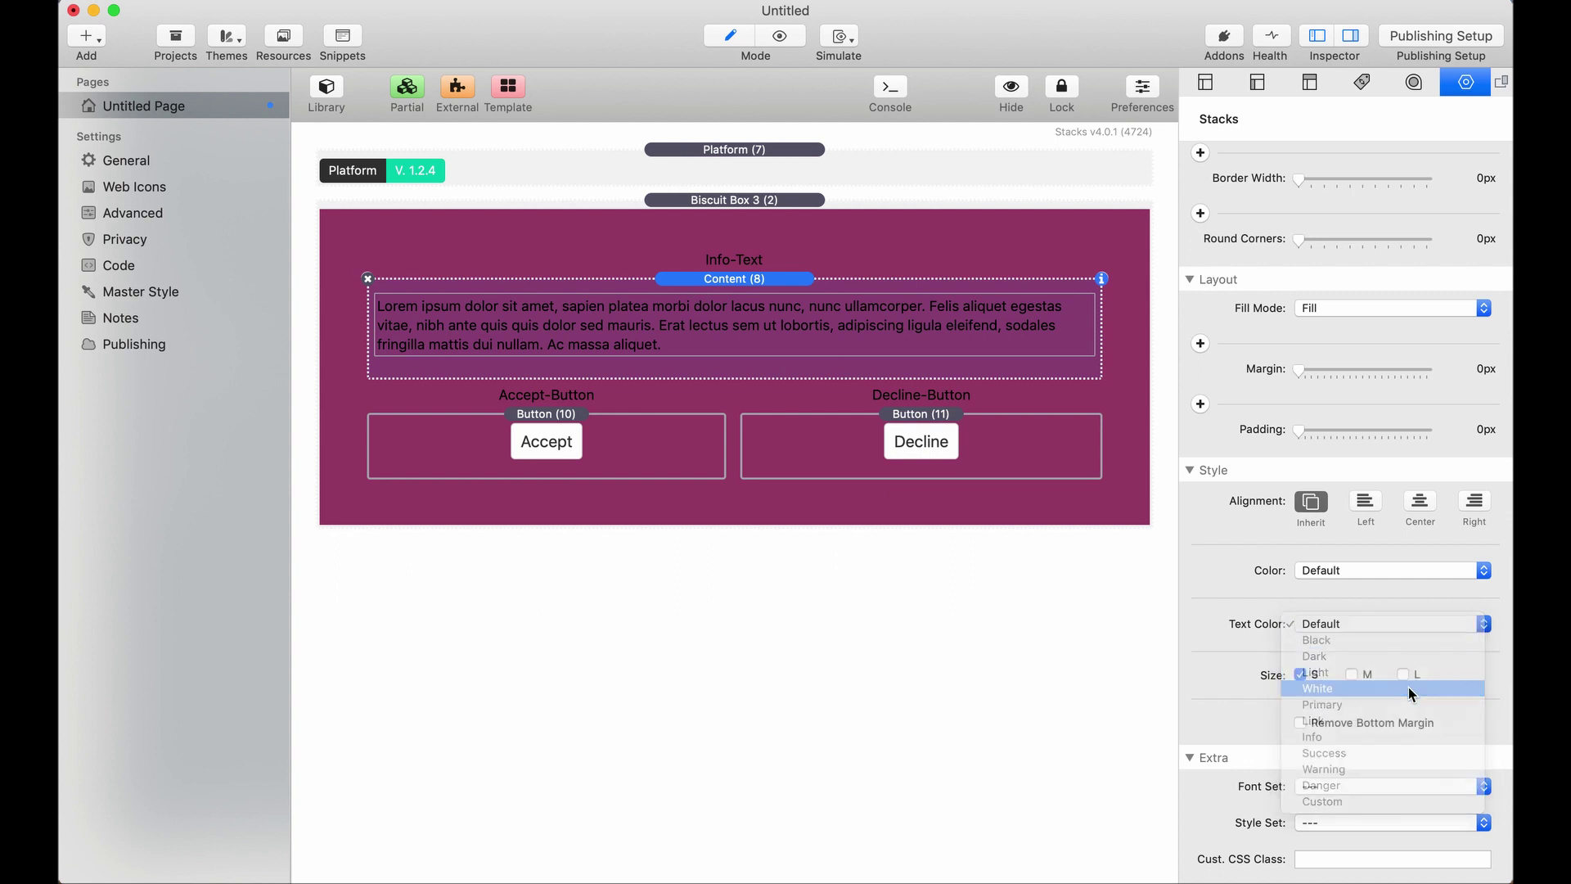
Select Biscuit Box 3, look over its Mobile Layout settings and simulate the page on an iPhone 8
click(783, 200)
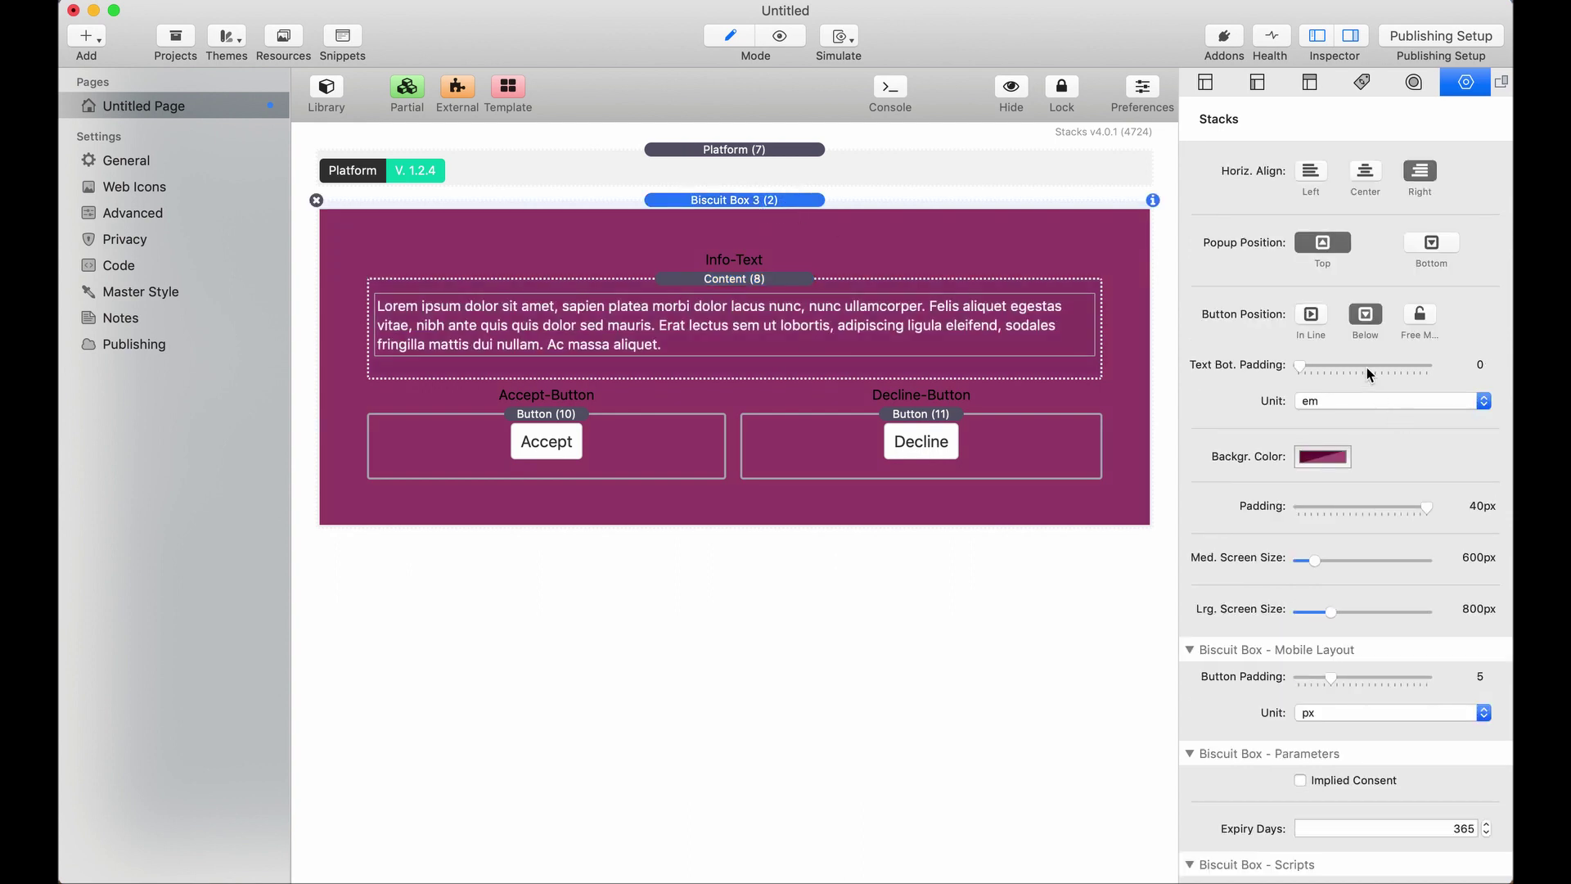
scroll(1379, 537, down, 5)
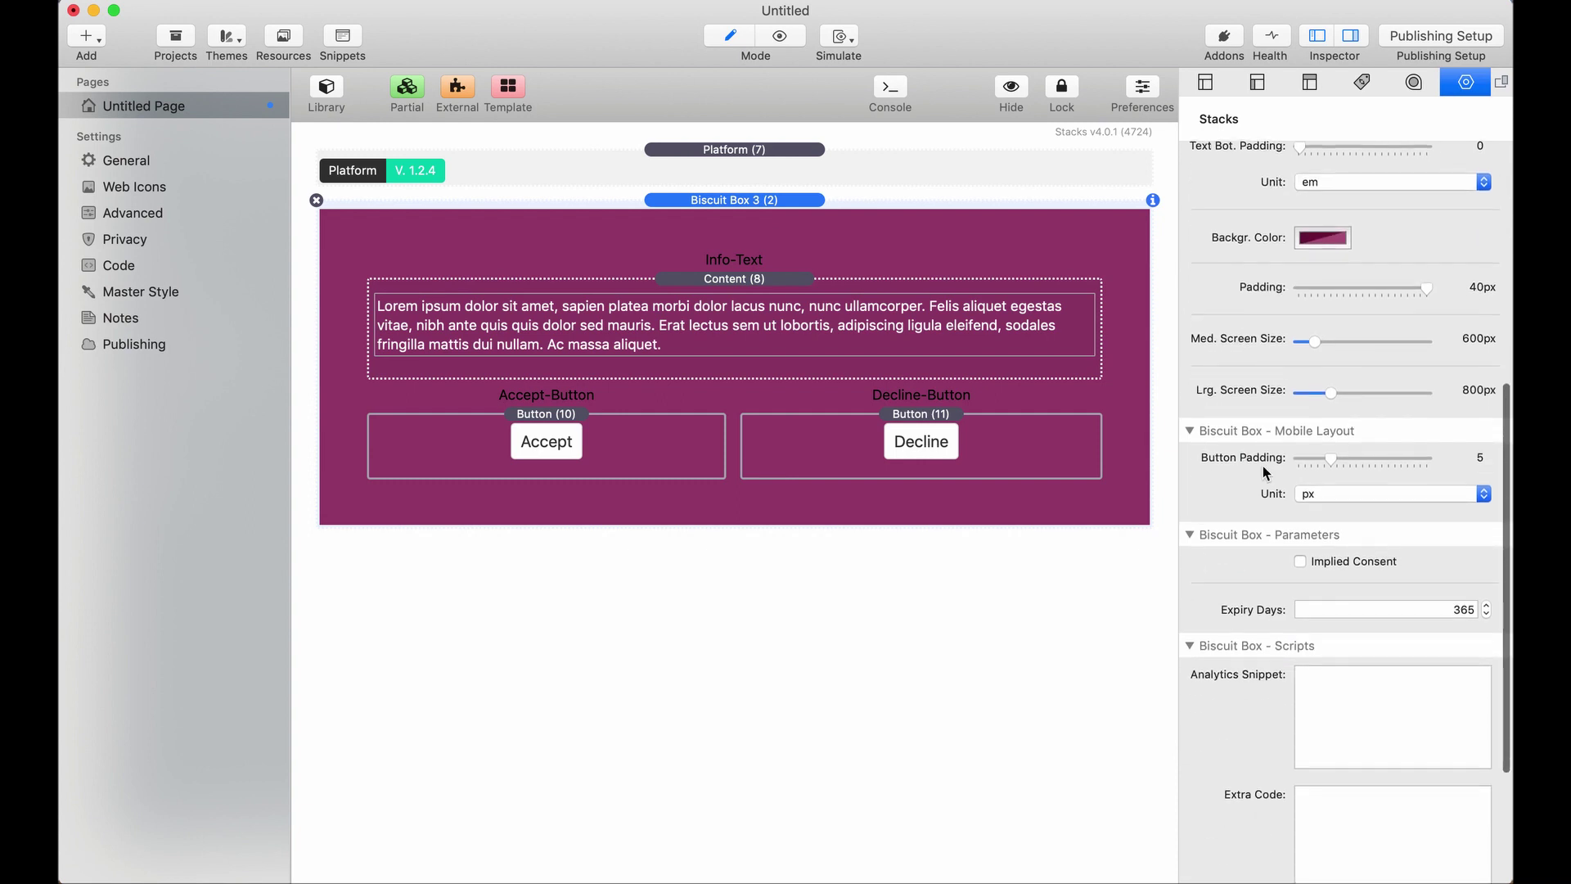
click(839, 41)
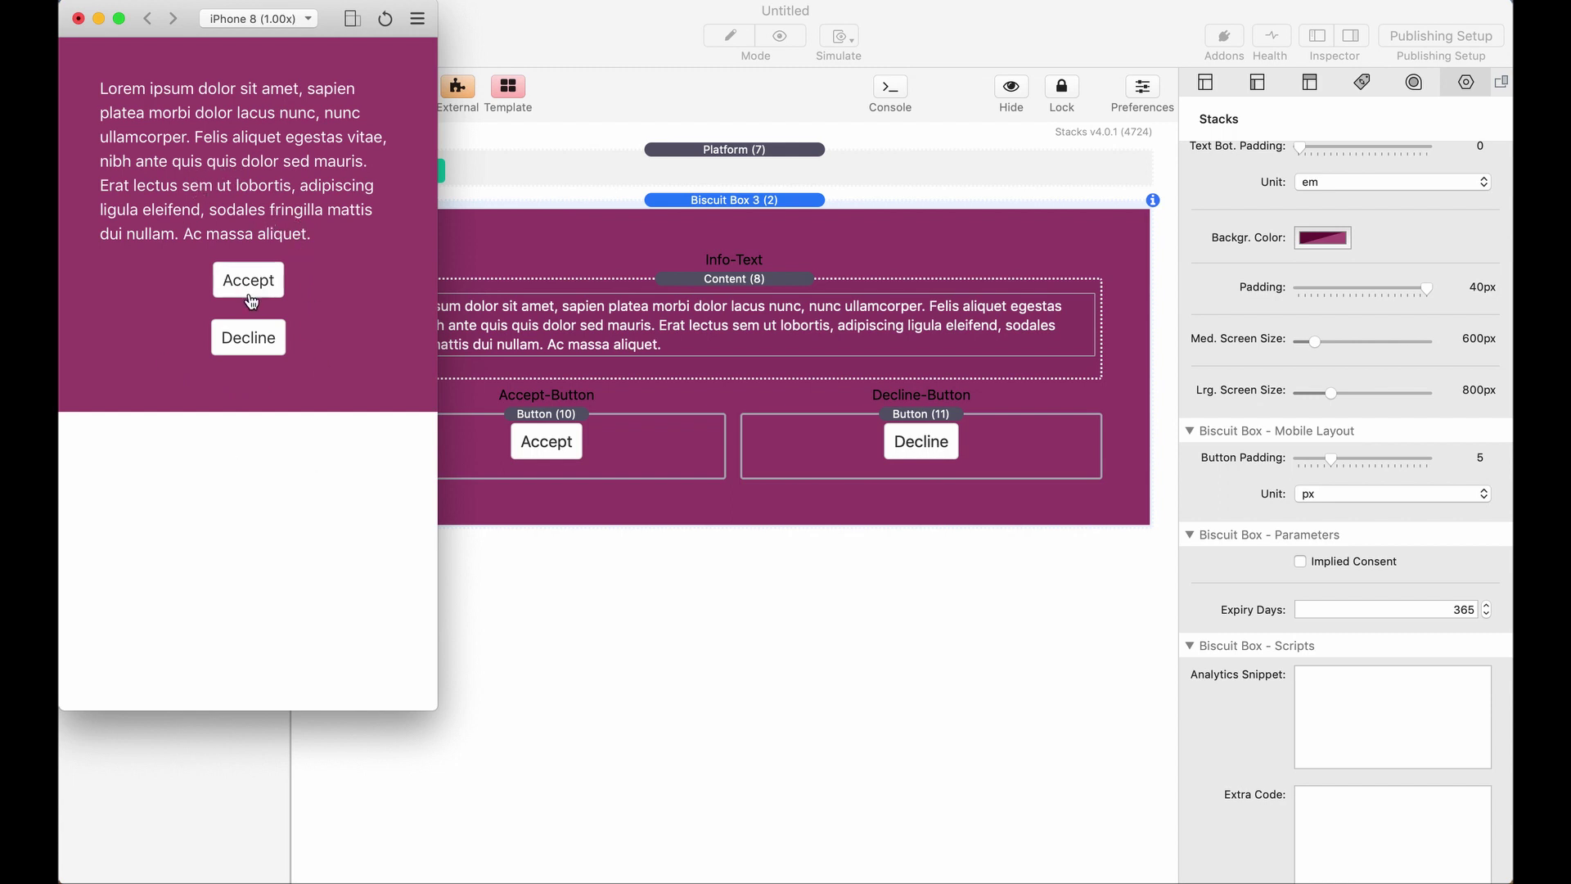
Set the mobile layout's button padding to 16 and its unit to em, simulating the page after each change
click(1399, 458)
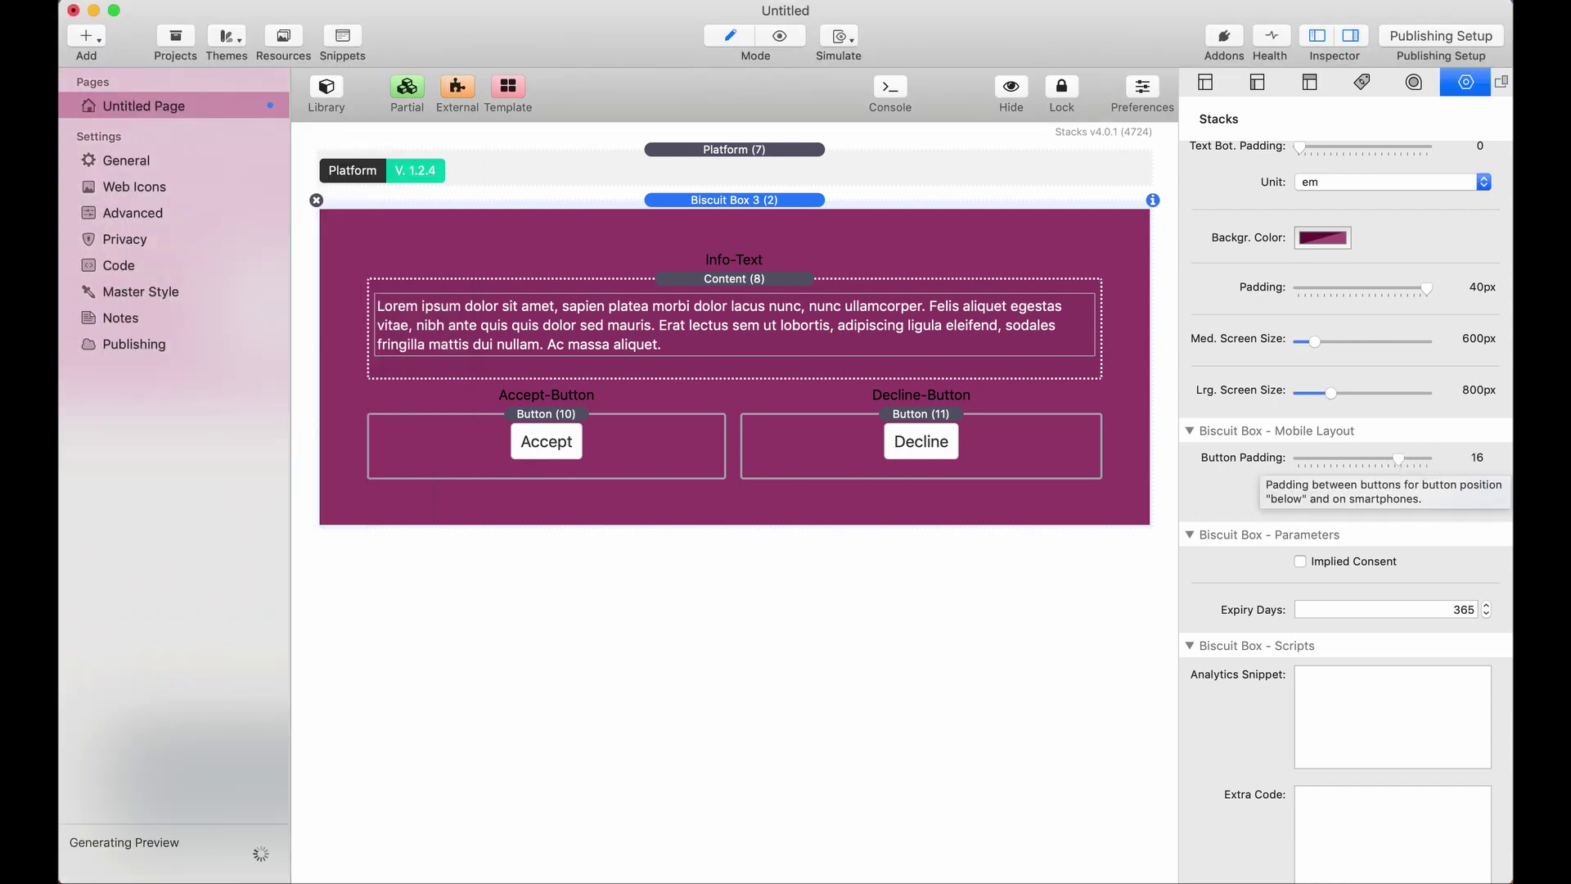
click(843, 40)
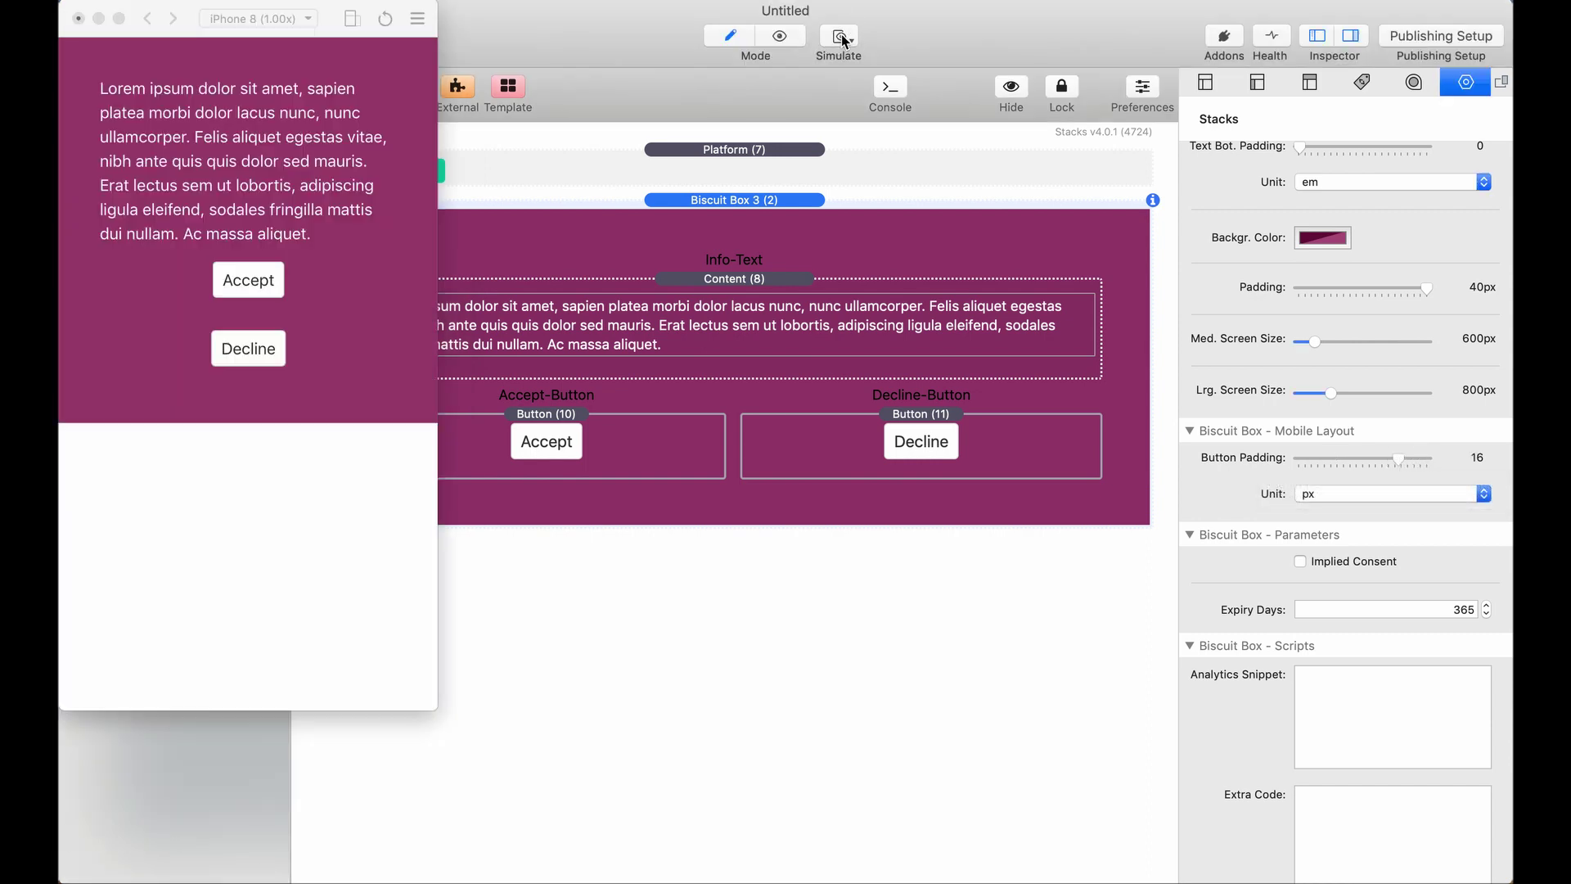
click(1482, 493)
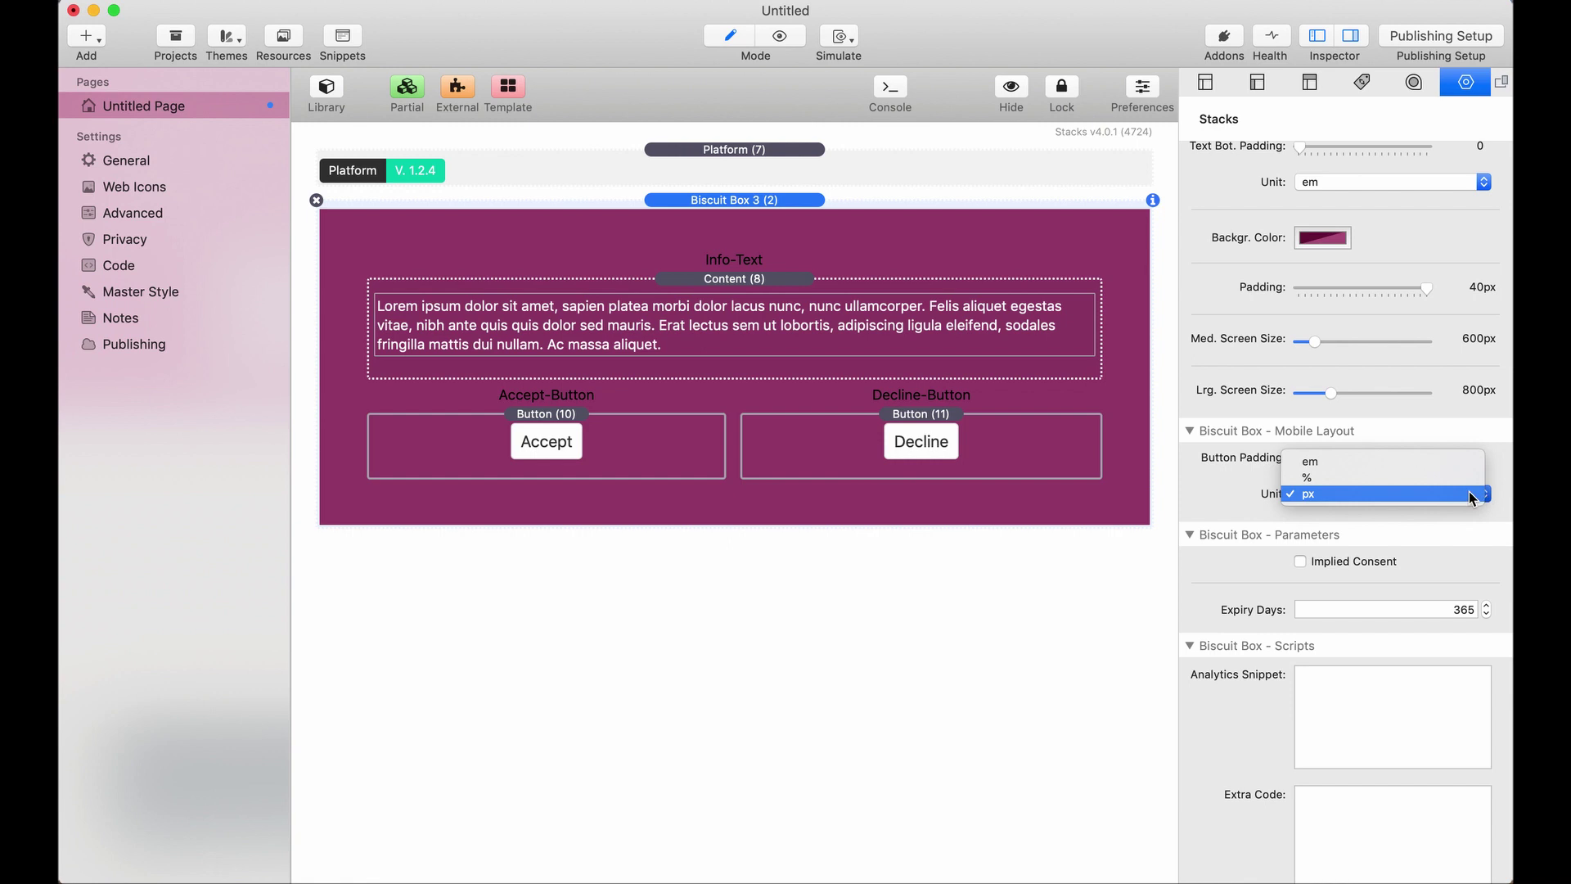
click(1376, 463)
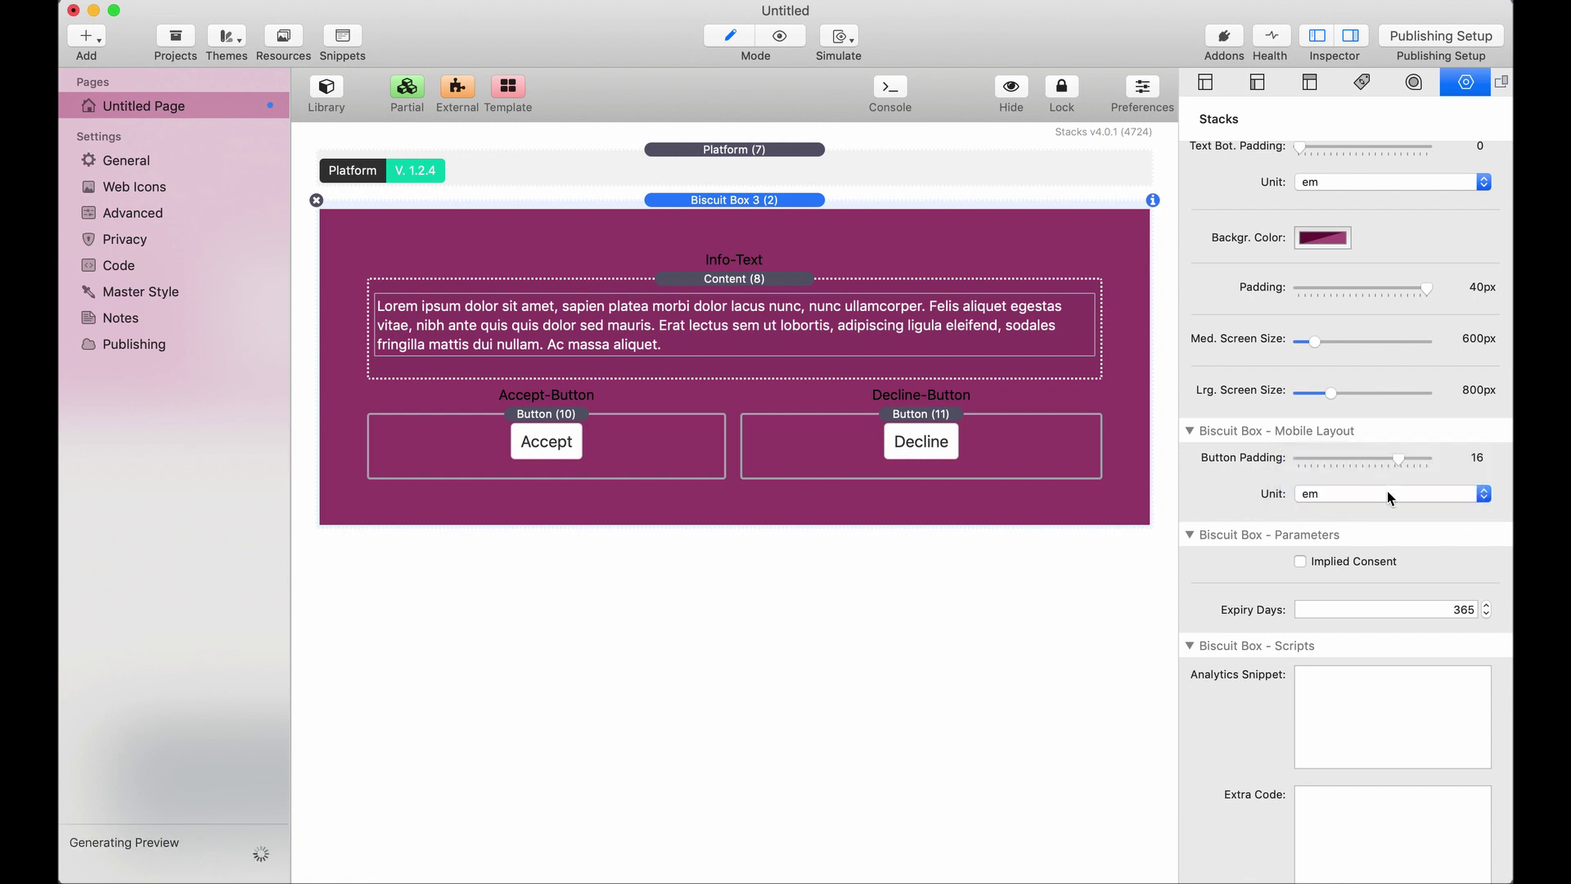
click(848, 38)
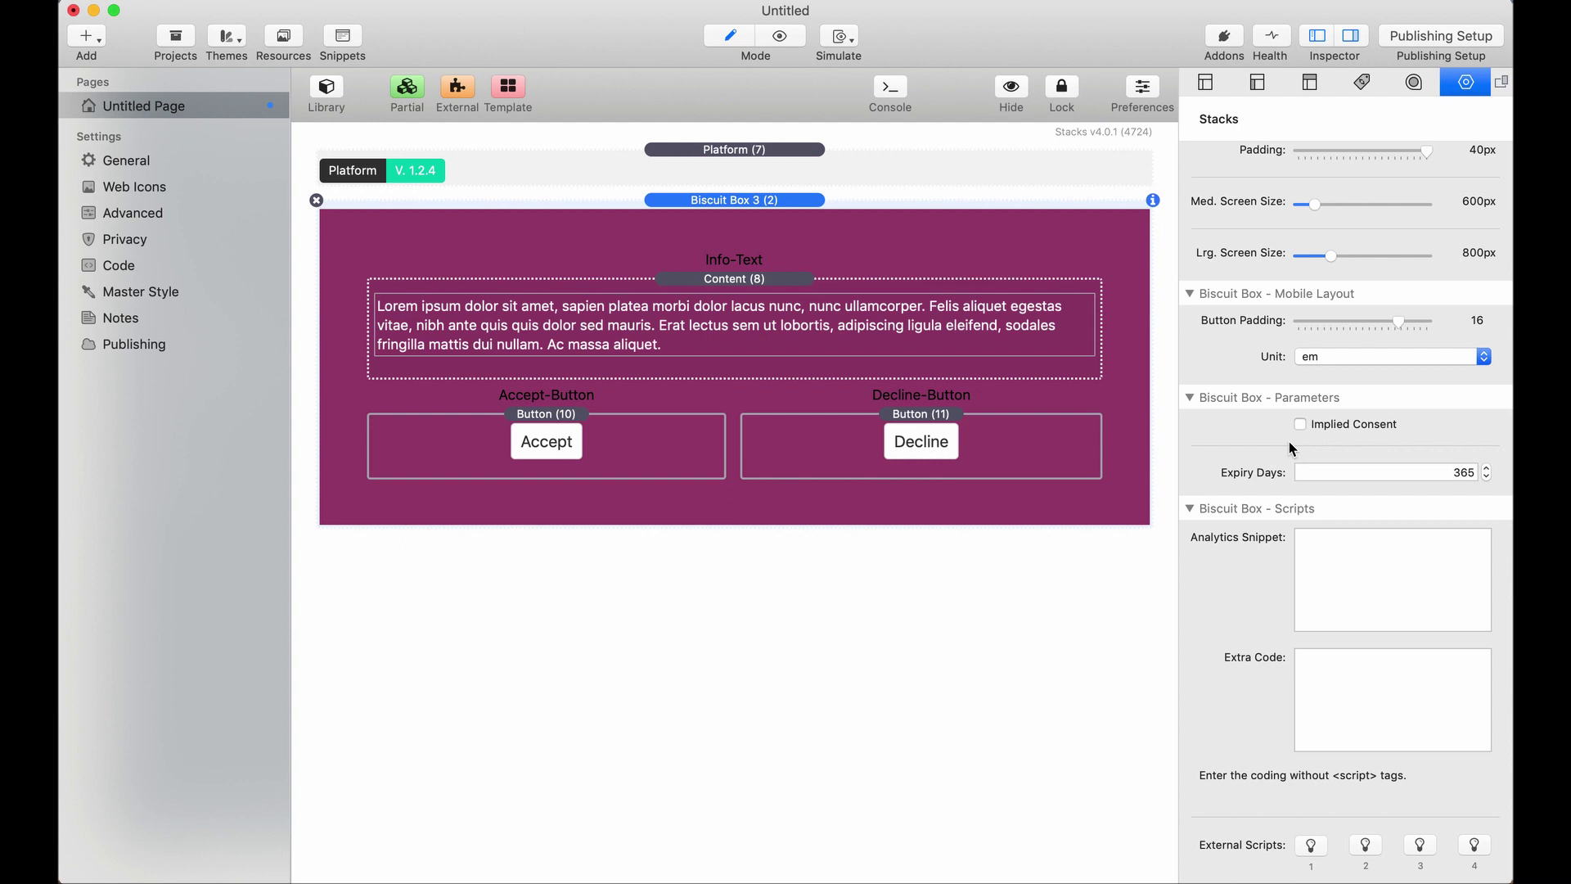
Look over the Analytics Snippet and Extra Code fields in the Biscuit Box scripts settings and enable External Script 1
scroll(1284, 441, down, 3)
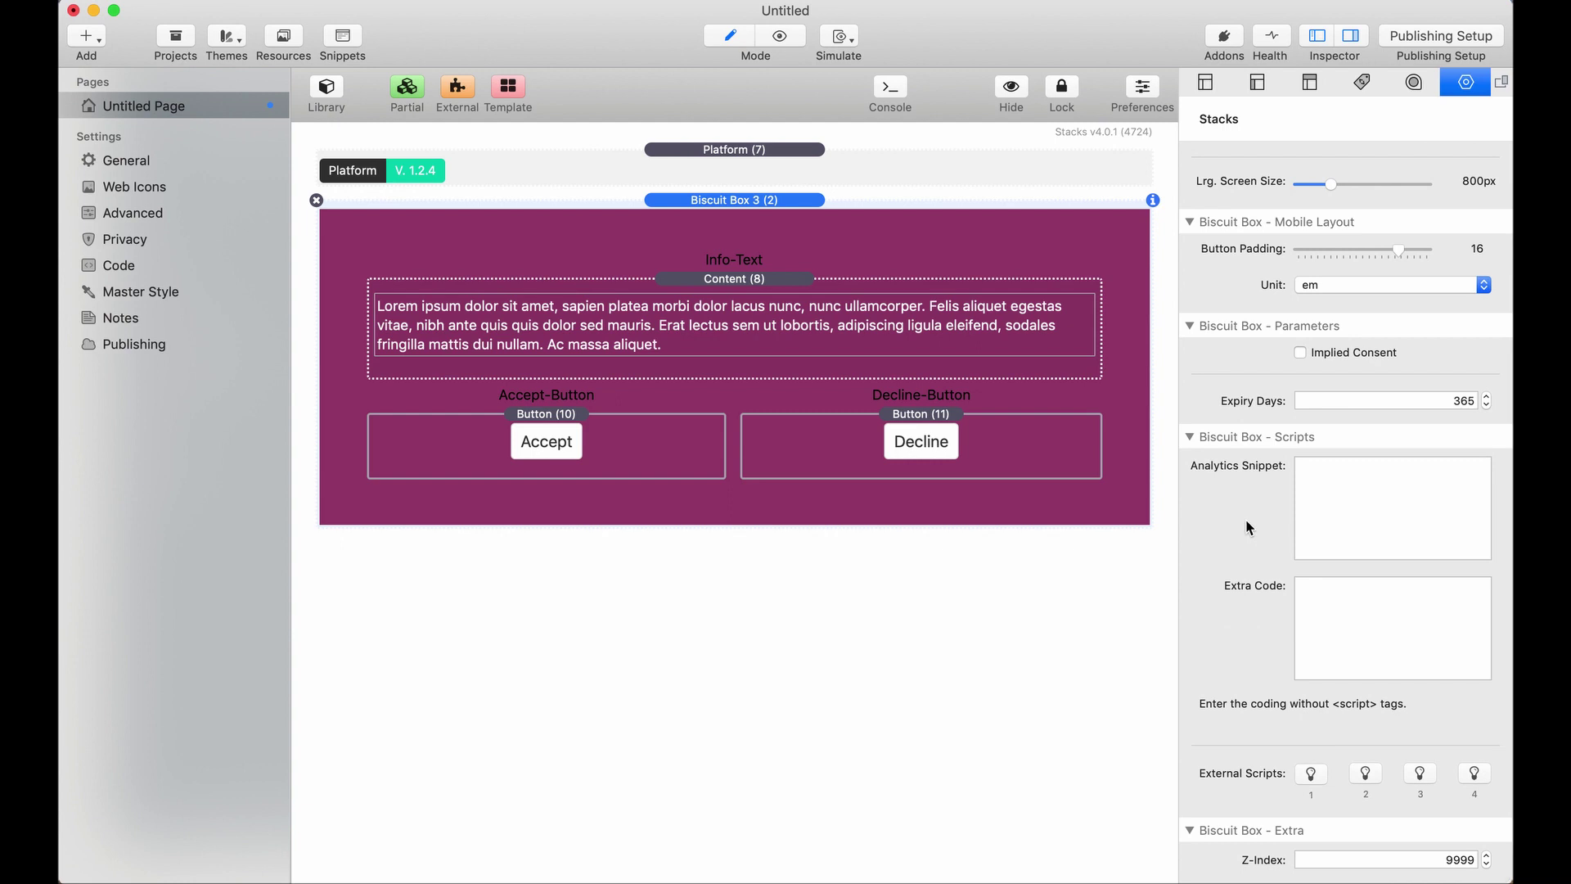
click(1340, 483)
click(1322, 606)
click(1311, 774)
scroll(1310, 777, down, 3)
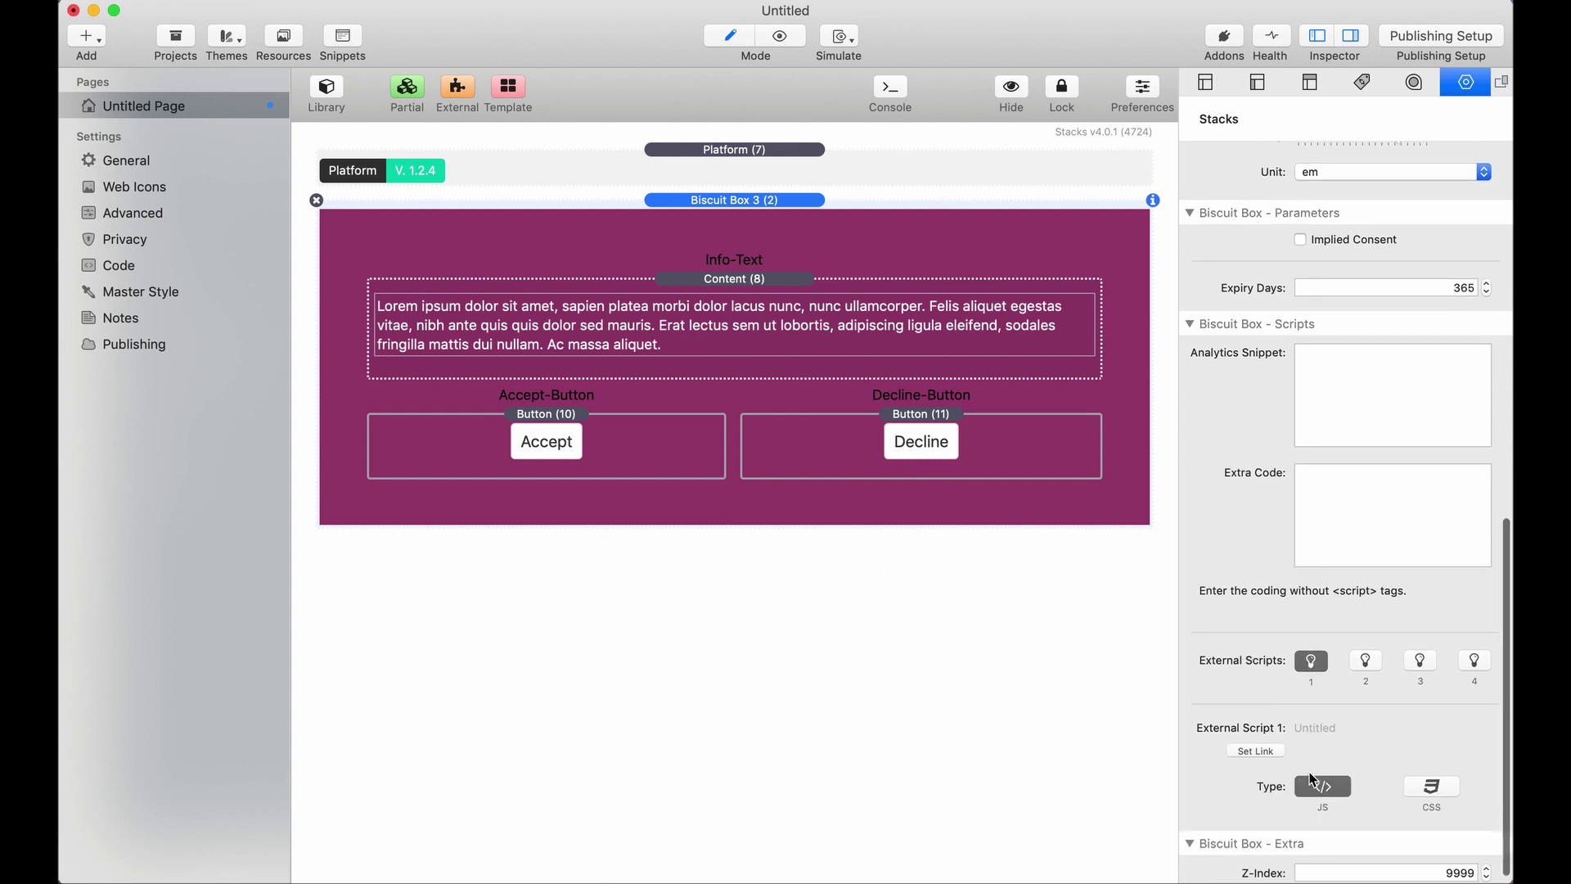
scroll(1310, 778, down, 1)
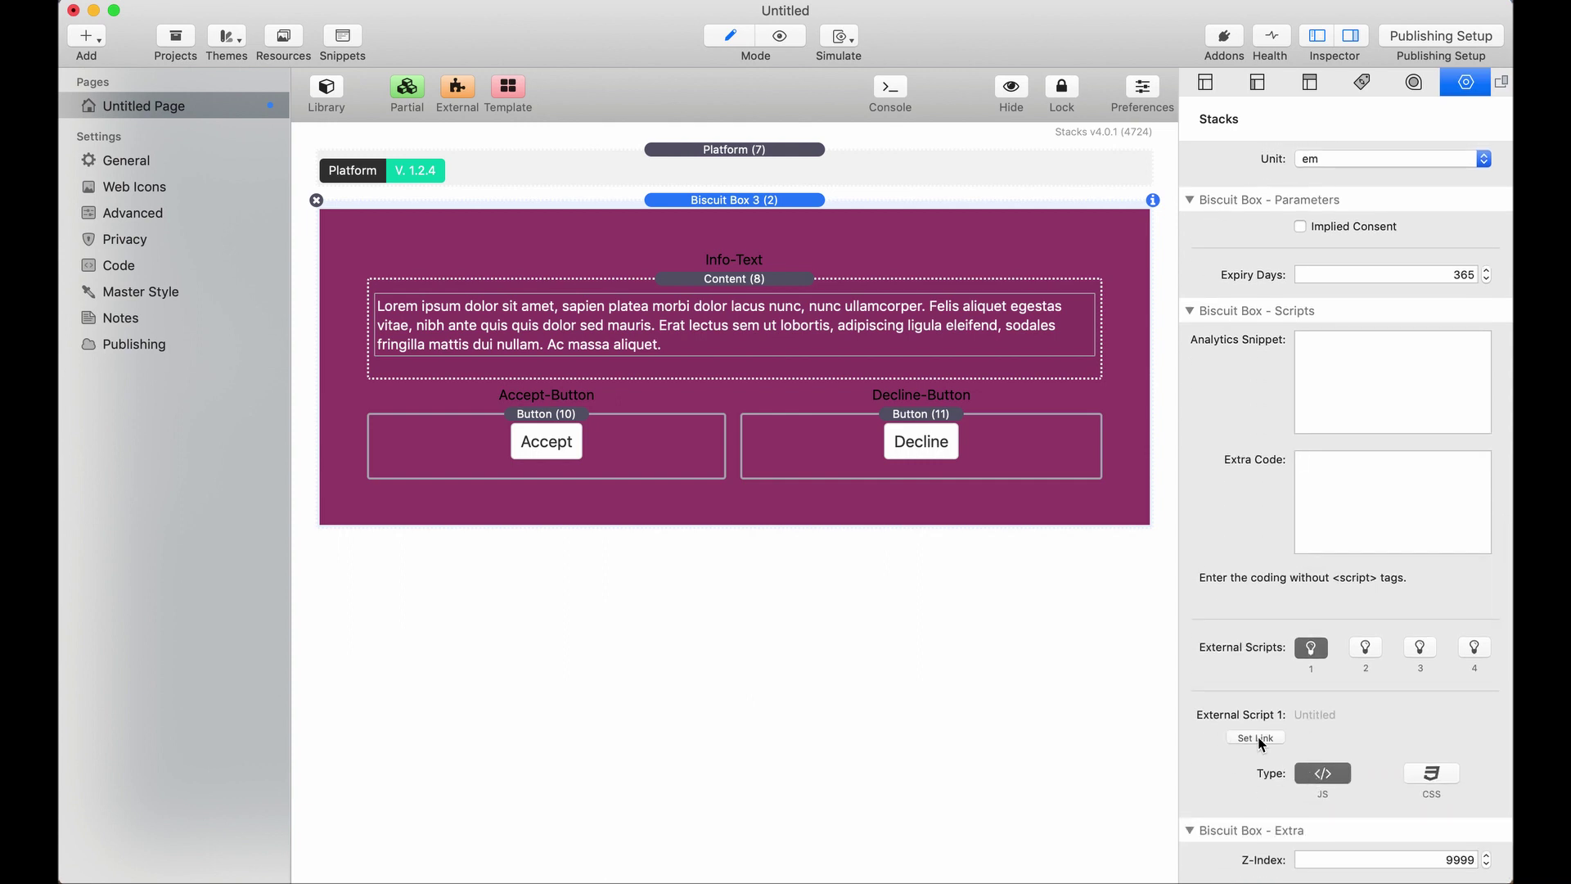
View the link settings for External Script 1 and close them without setting a link
click(1255, 738)
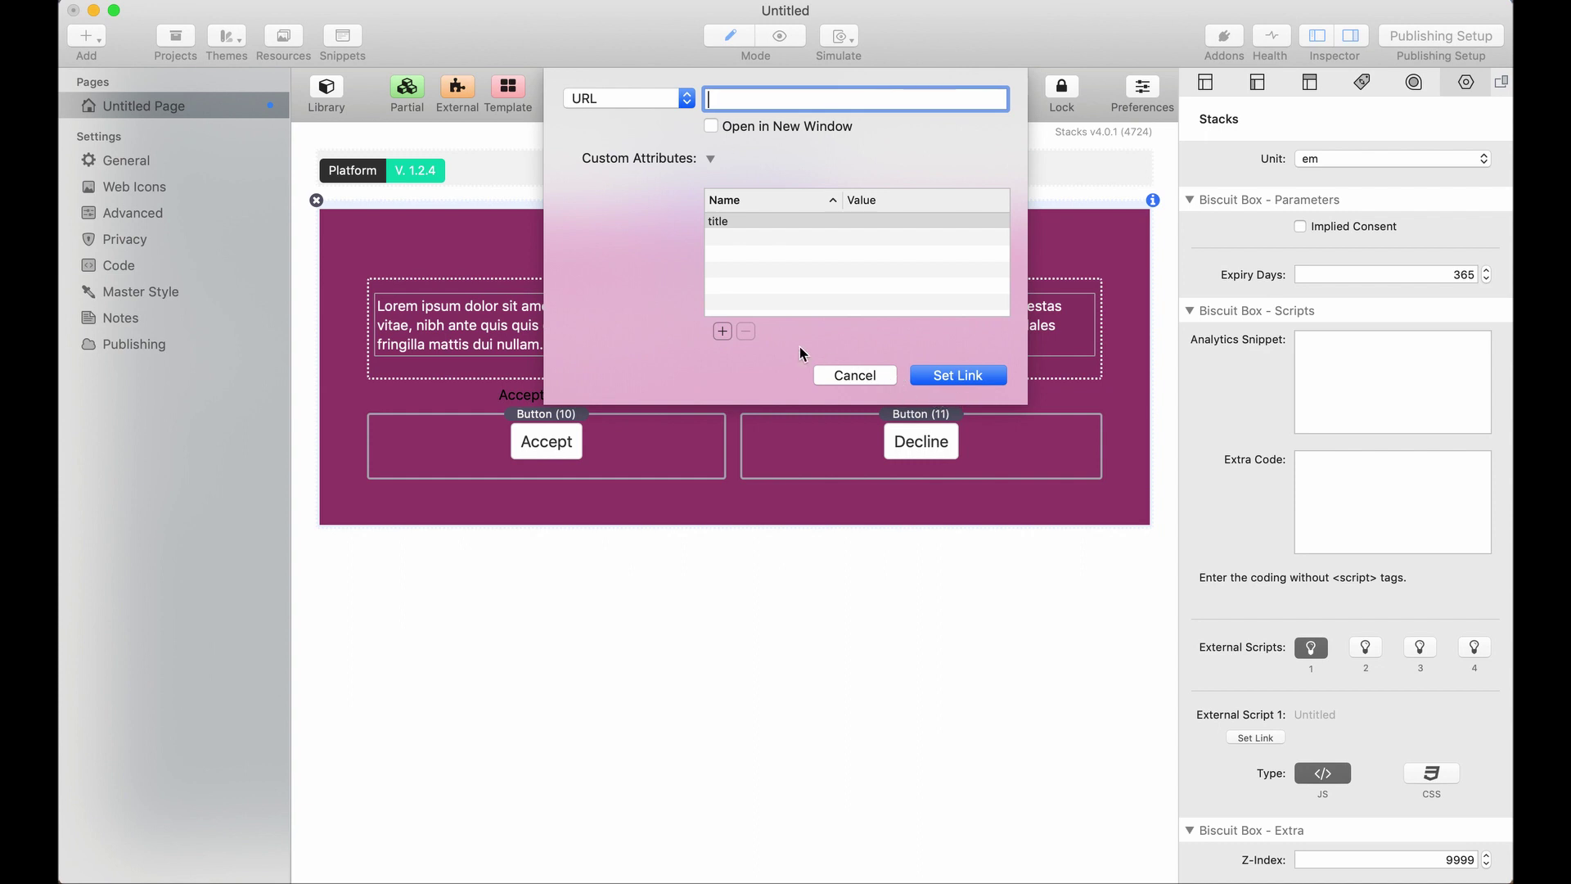
click(851, 375)
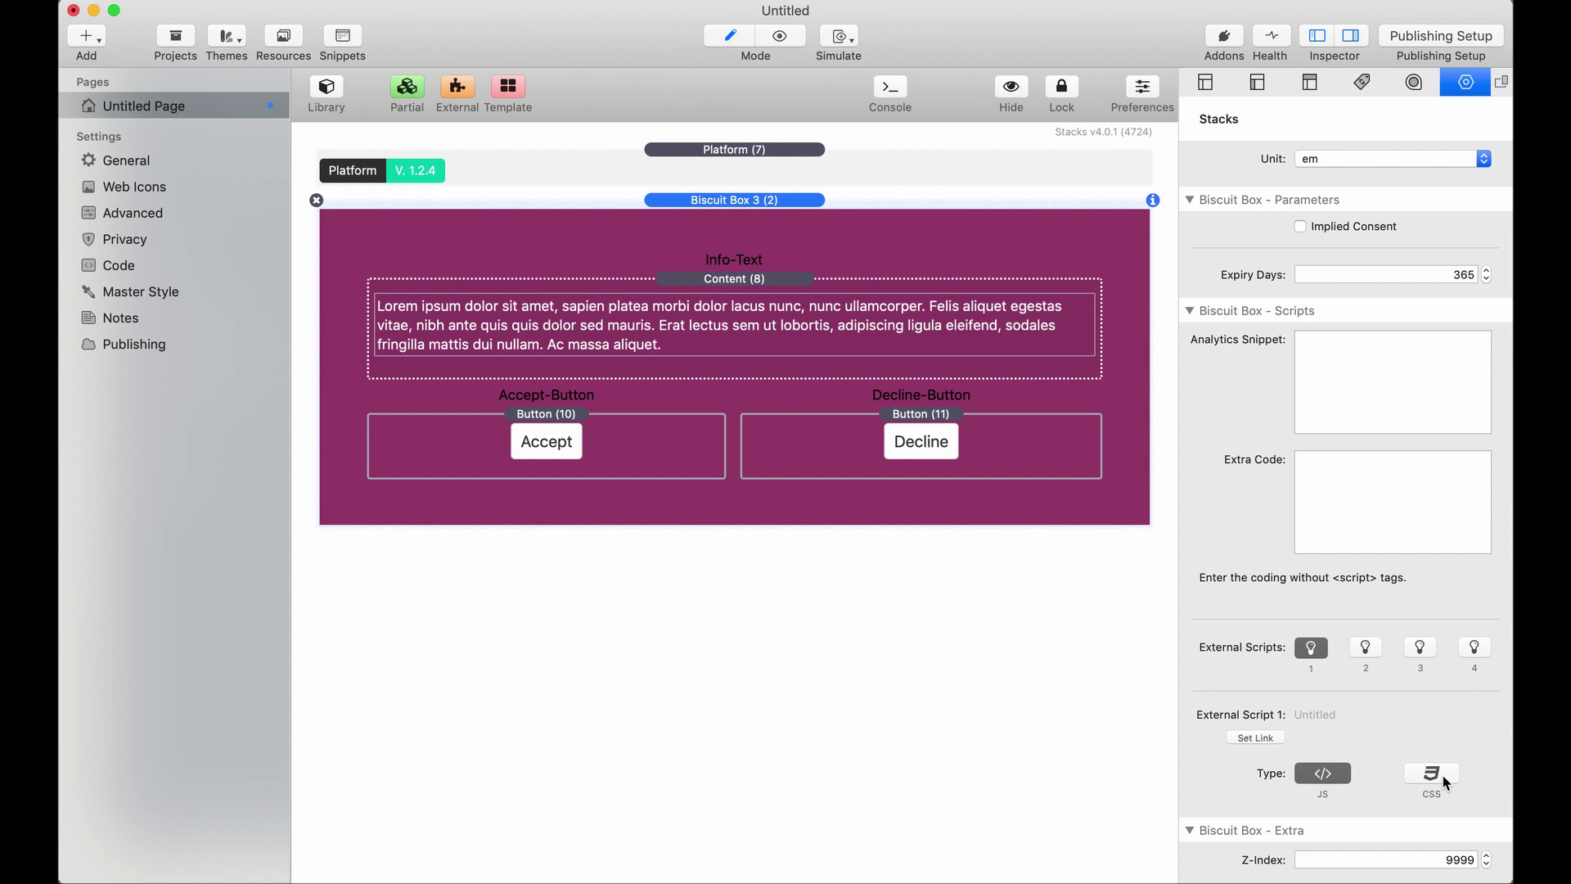
scroll(1442, 776, down, 1)
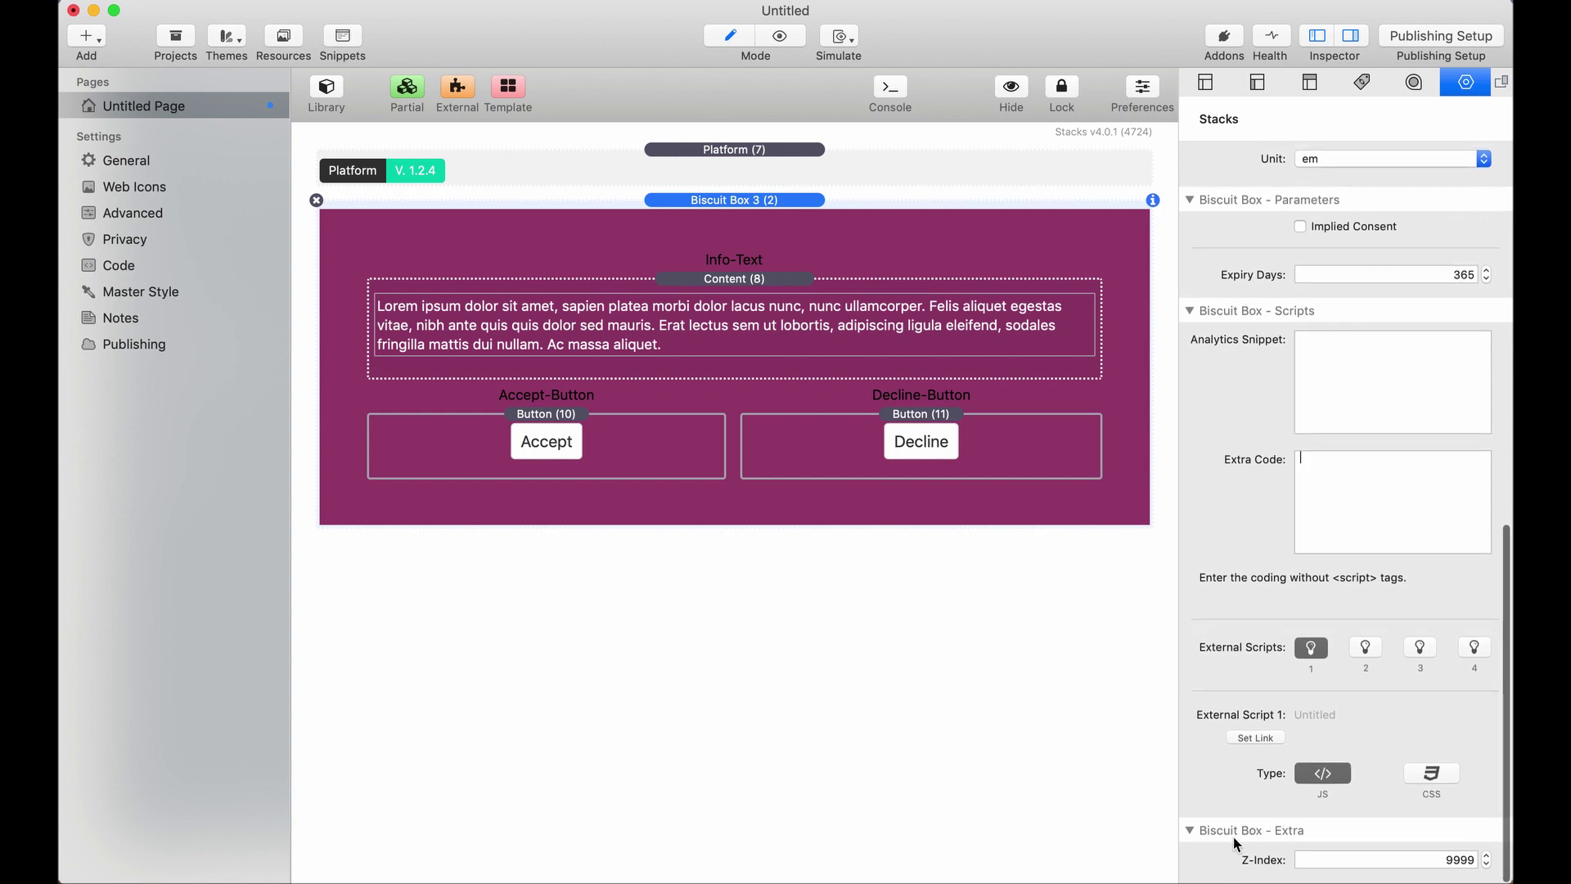